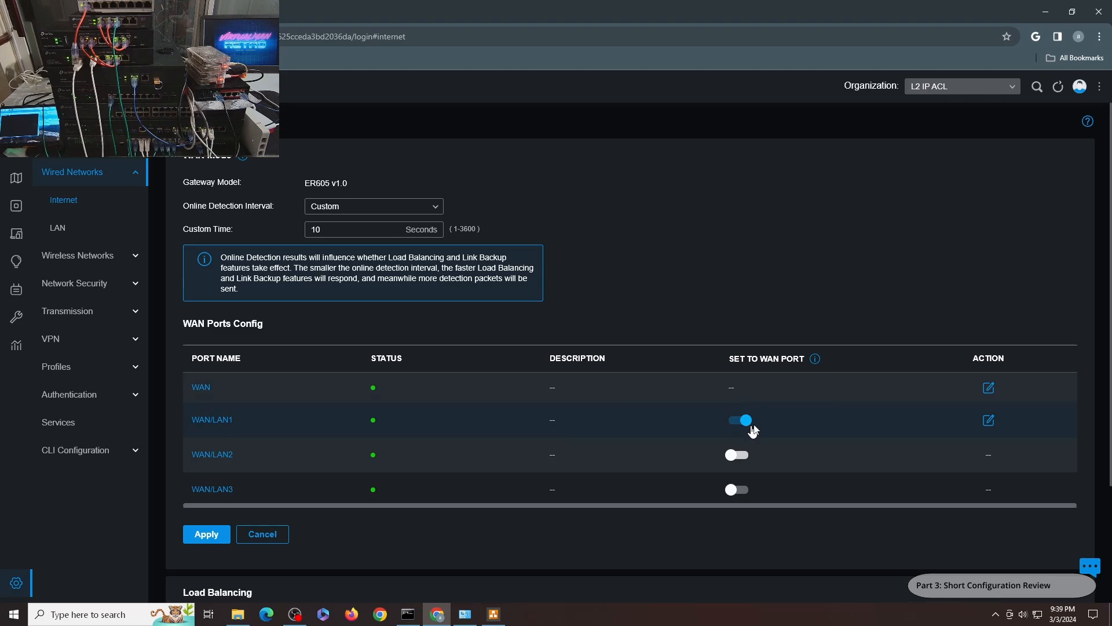
# Review the wired LAN settings and the network security ACL rule lists, including the EAP ACL rules
pyautogui.click(57, 227)
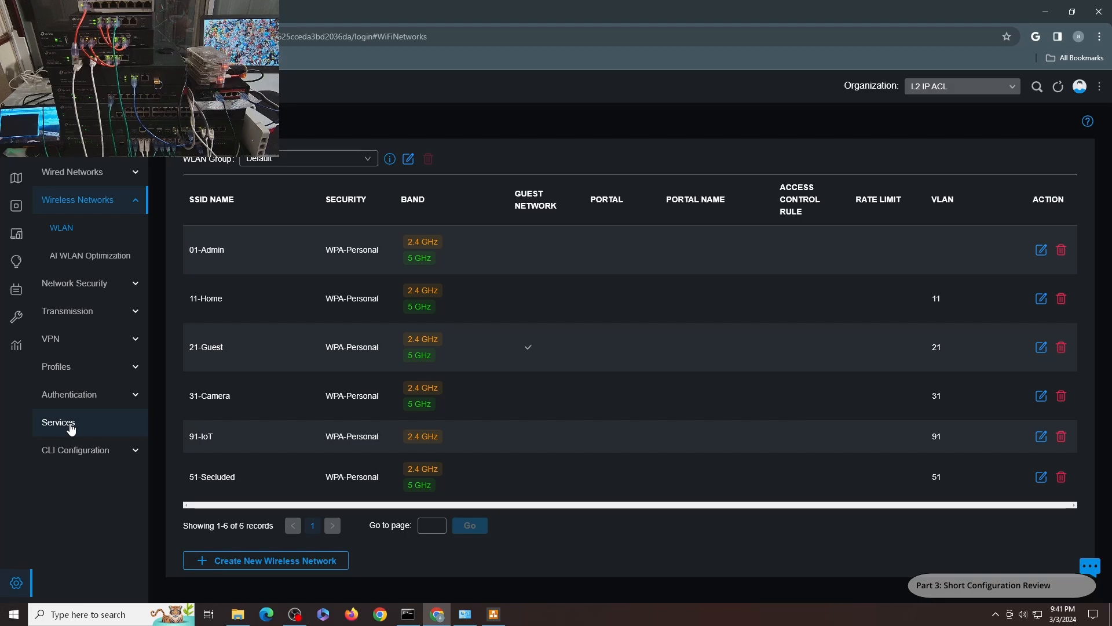
pyautogui.click(110, 287)
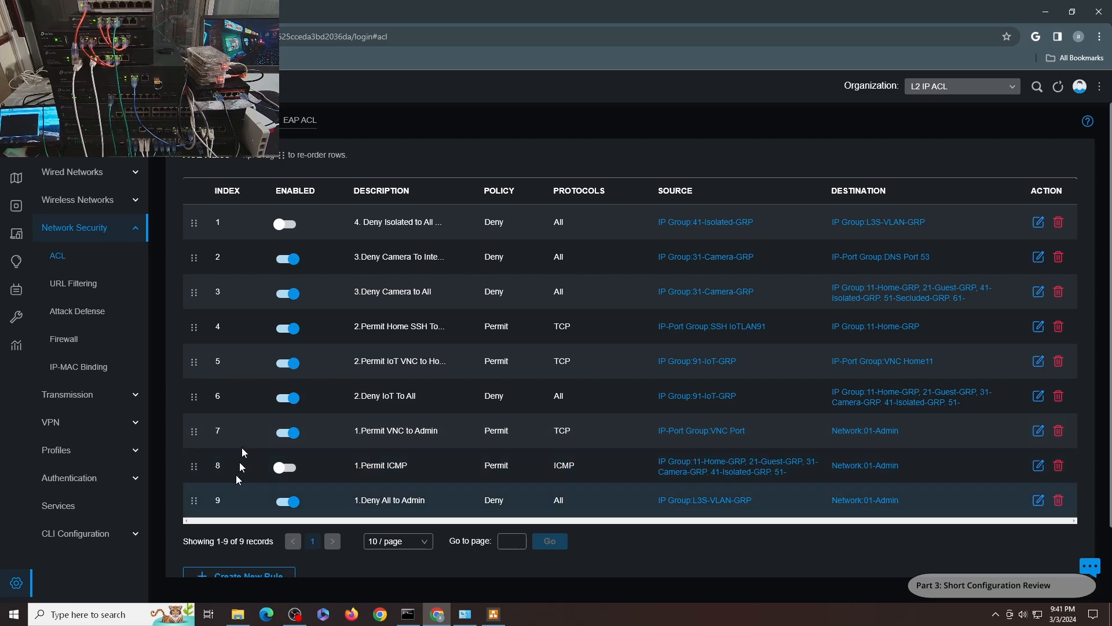
pyautogui.click(295, 122)
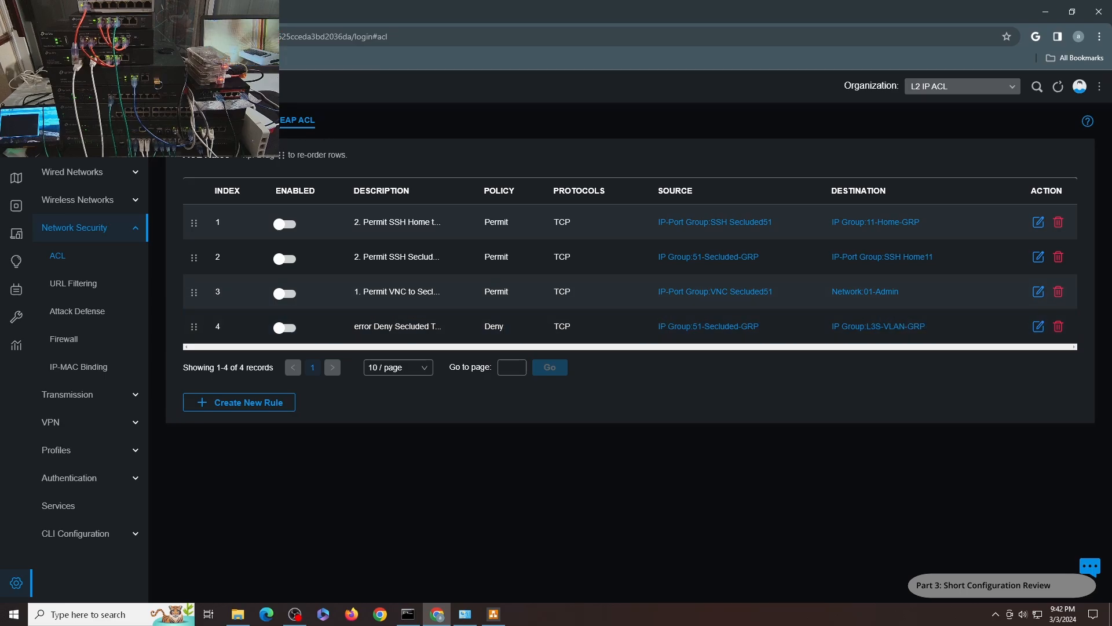
pyautogui.click(249, 120)
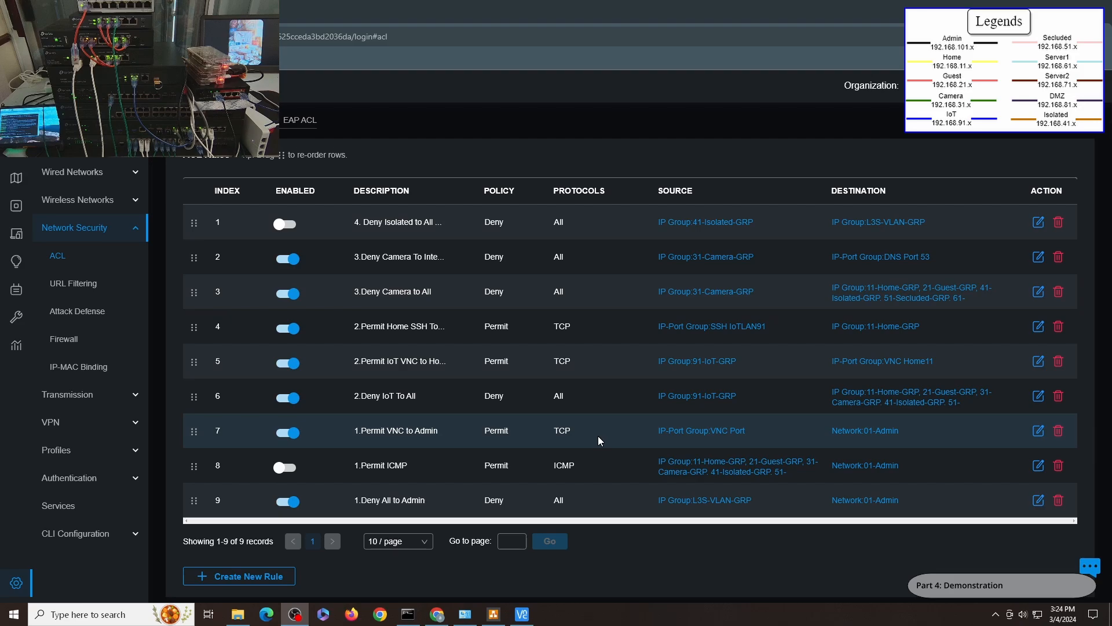
# Switch to VNC Viewer, connect to 192.168.41.6 and 192.168.41.7, and arrange both remote desktops so their terminals are accessible
pyautogui.moveTo(525, 615)
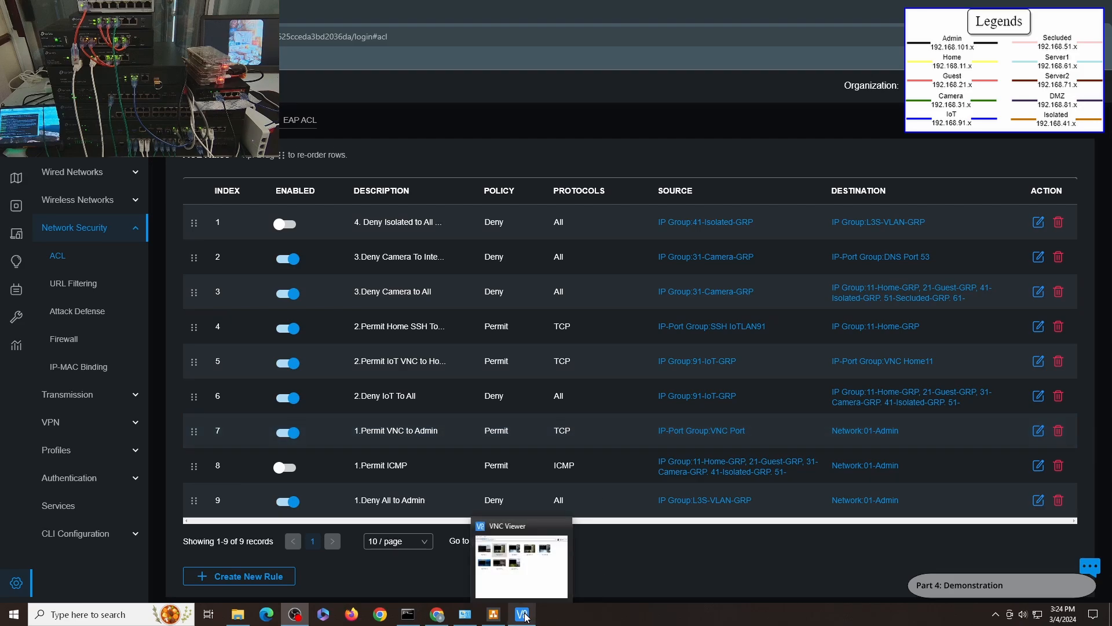
pyautogui.click(519, 581)
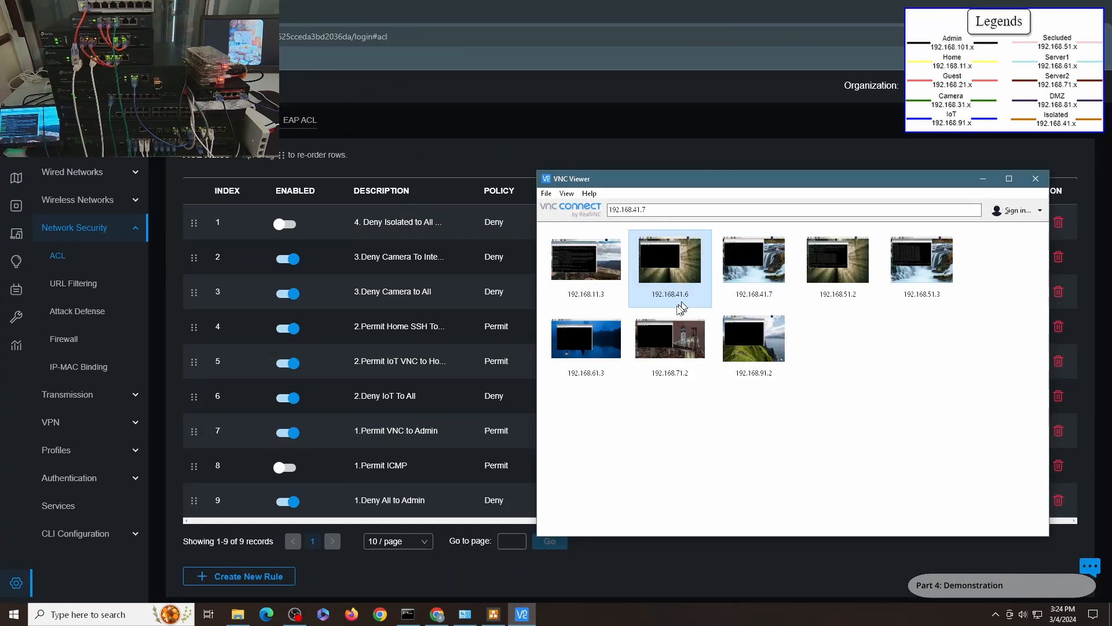
pyautogui.doubleClick(673, 269)
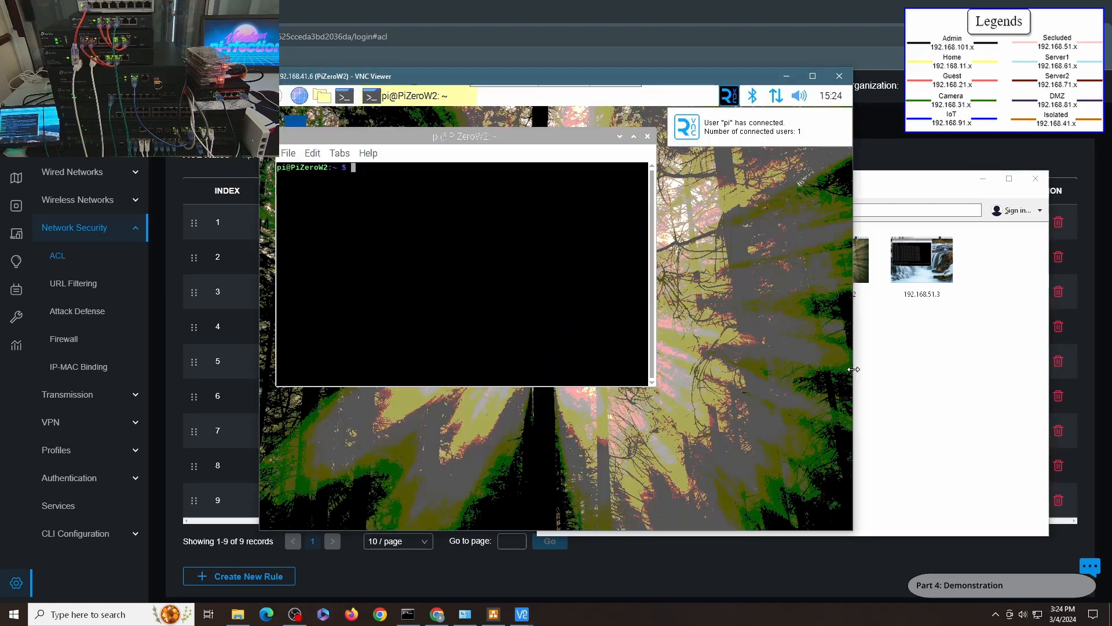
pyautogui.click(911, 394)
pyautogui.doubleClick(763, 270)
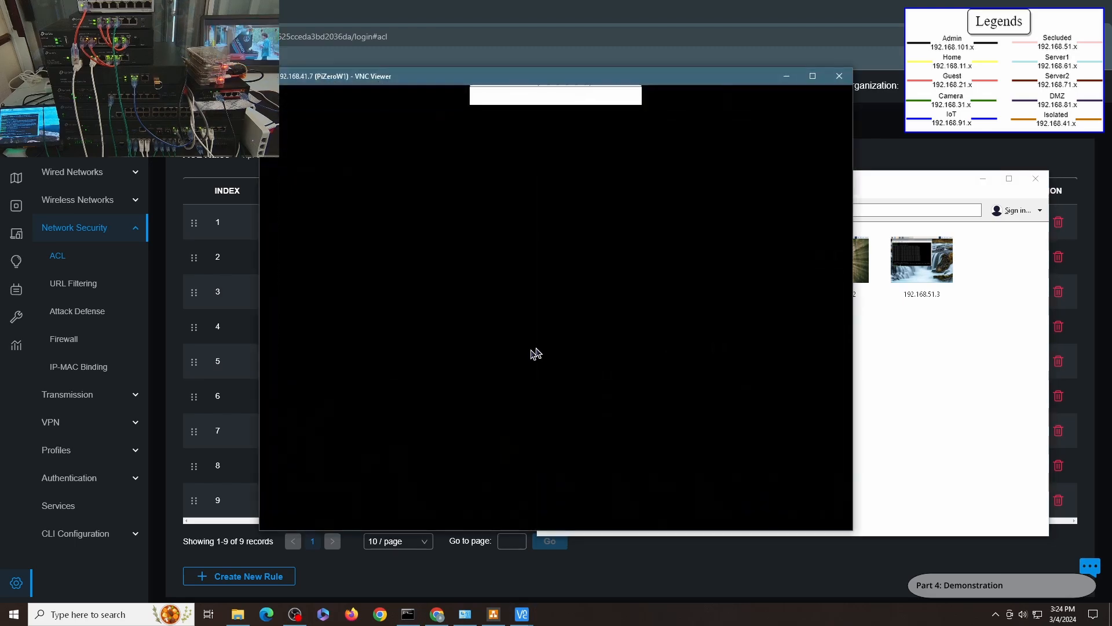
pyautogui.moveTo(527, 77); pyautogui.dragTo(665, 157)
pyautogui.moveTo(430, 80); pyautogui.dragTo(493, 96)
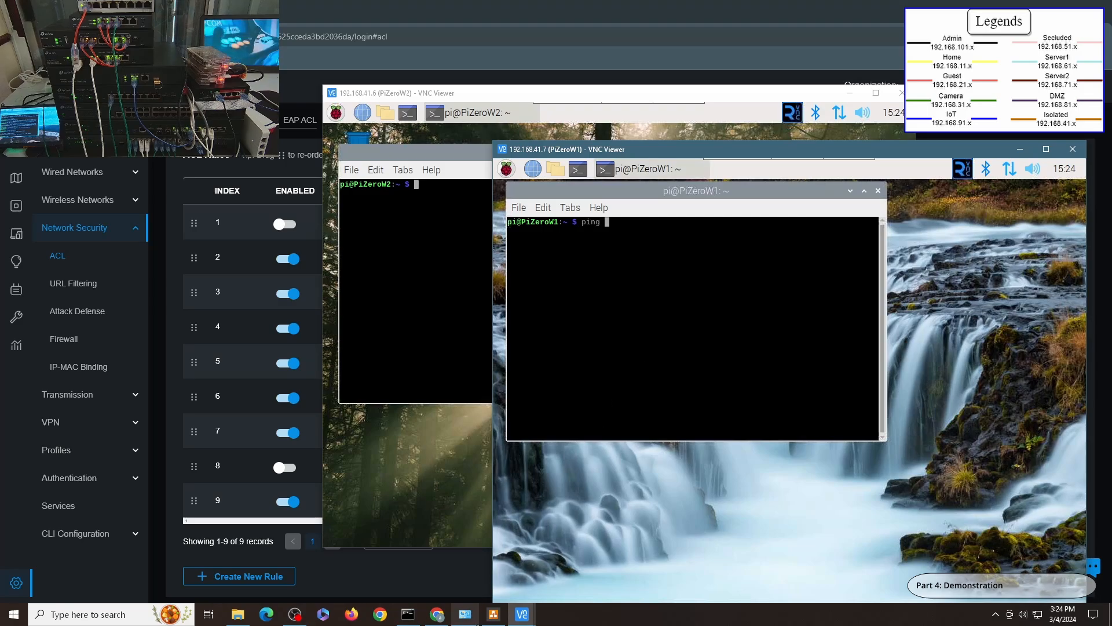
# Check the IP address details of this computer's Ethernet adapter in Network Connections
pyautogui.click(465, 613)
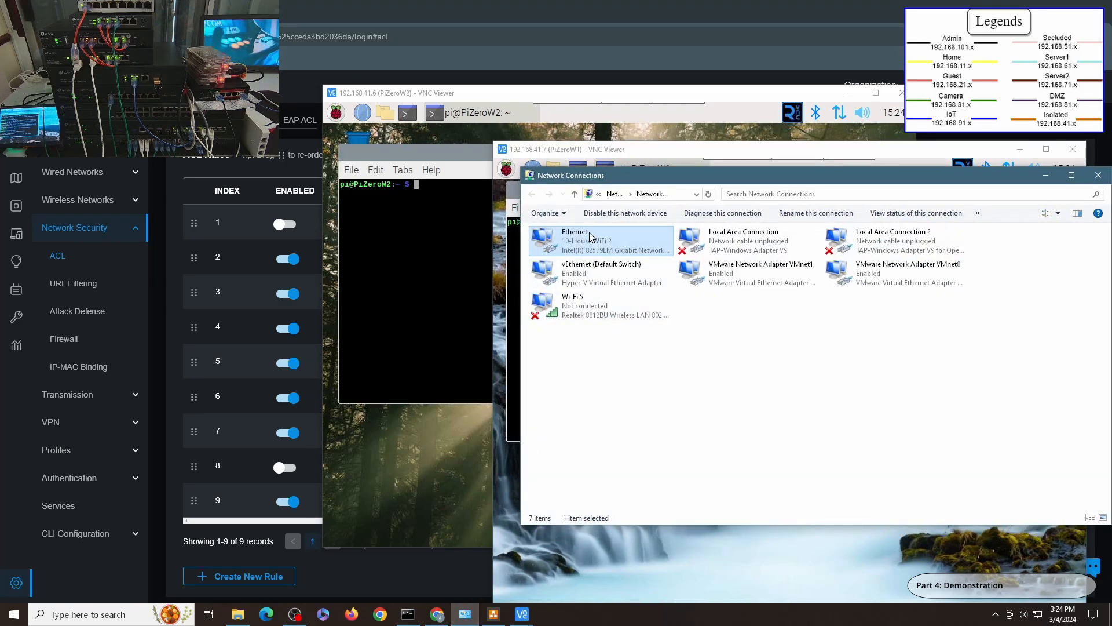
pyautogui.doubleClick(589, 235)
pyautogui.click(494, 302)
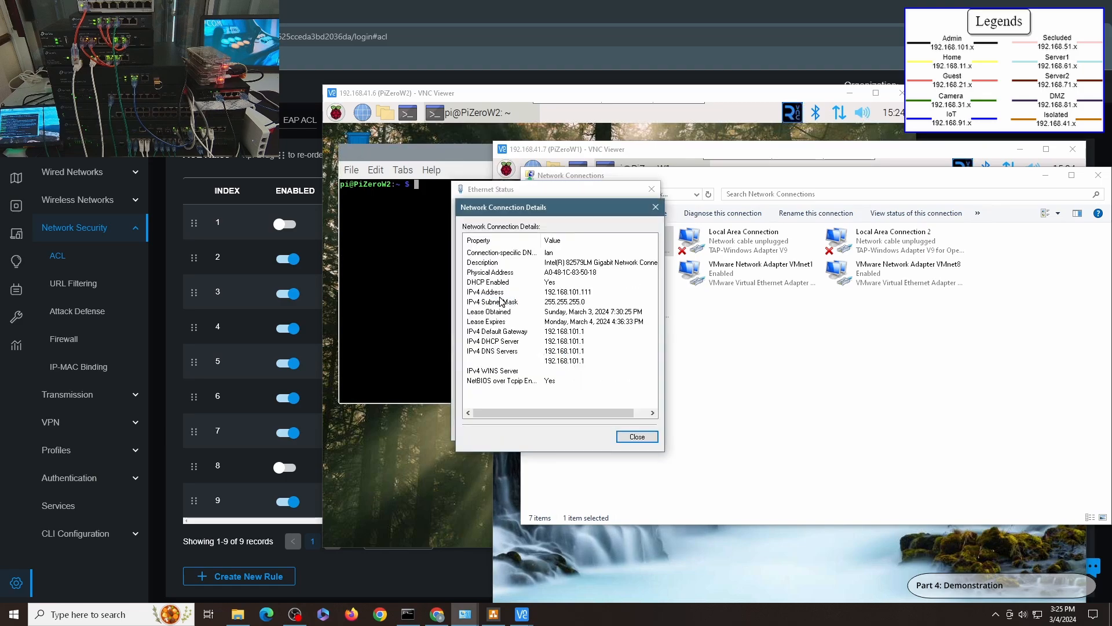
pyautogui.click(638, 436)
pyautogui.click(636, 427)
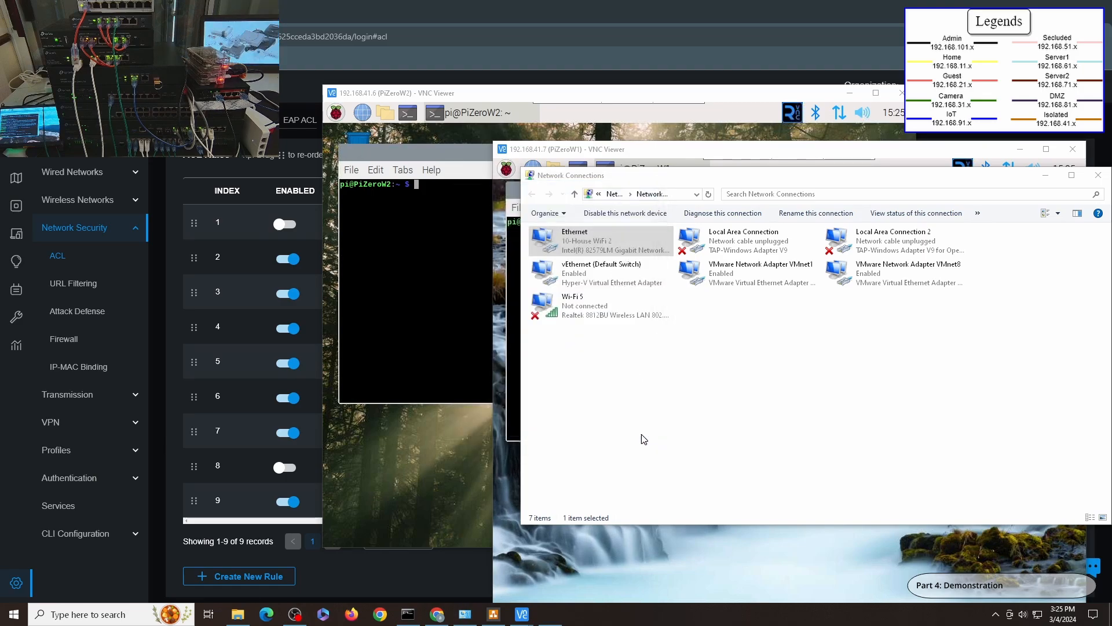
# Ping 192.168.41.111 from the PiZeroW1 terminal
pyautogui.click(512, 401)
pyautogui.write('192')
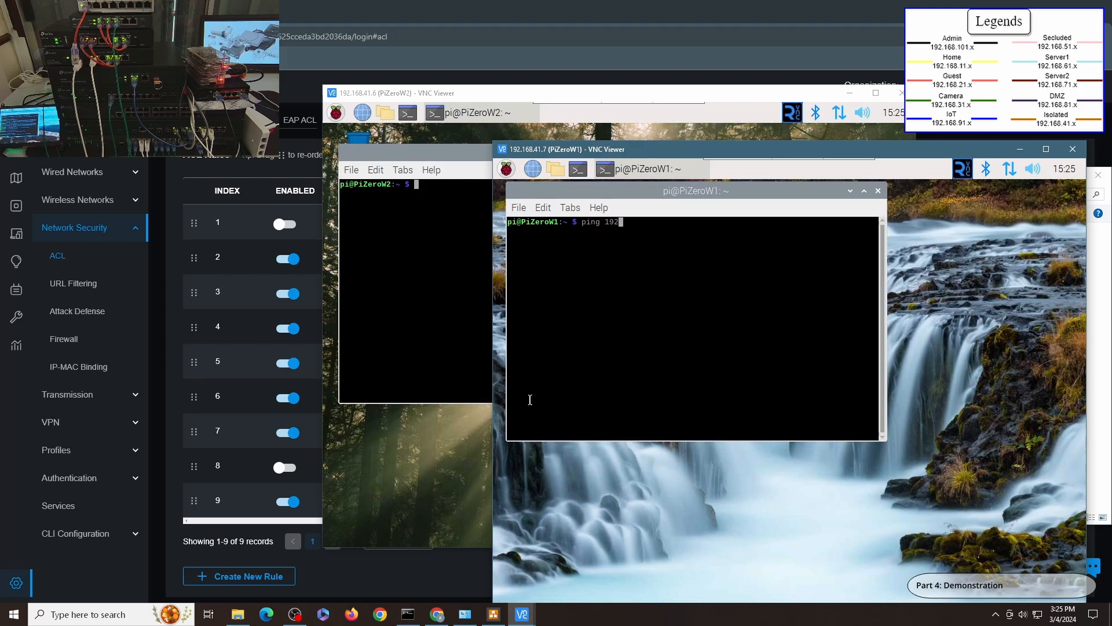
pyautogui.write('.168.41.')
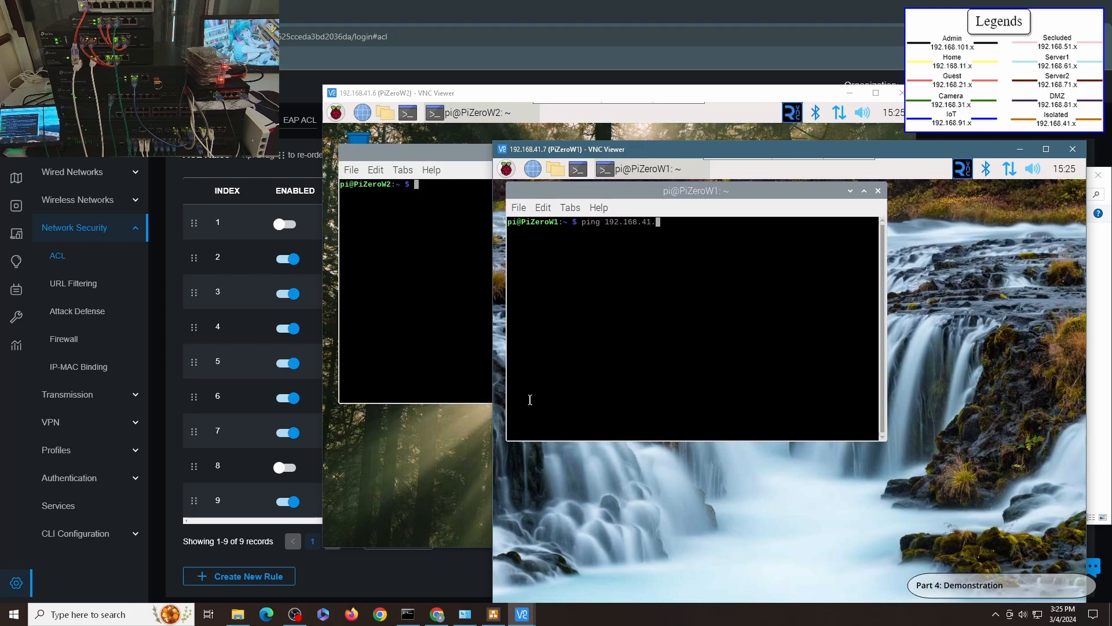
pyautogui.write('111')
pyautogui.press('Return')
# Ping 192.168.41.111 from the PiZeroW2 terminal and stop that ping
pyautogui.click(417, 316)
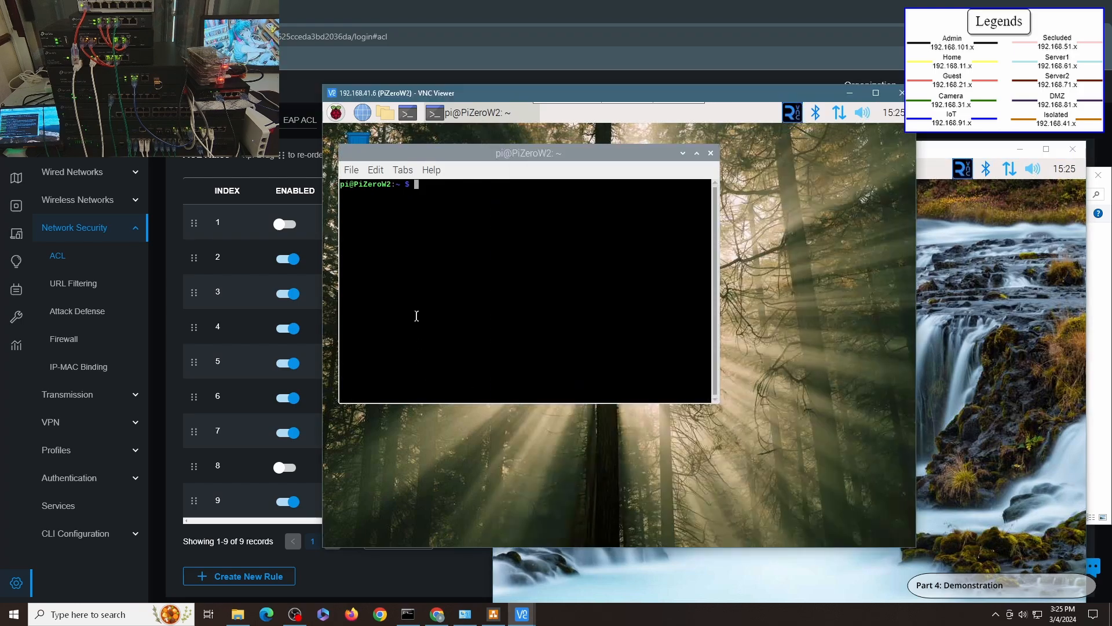
pyautogui.write('pingh')
pyautogui.press('BackSpace')
pyautogui.press('BackSpace')
pyautogui.write('192.168.41.111')
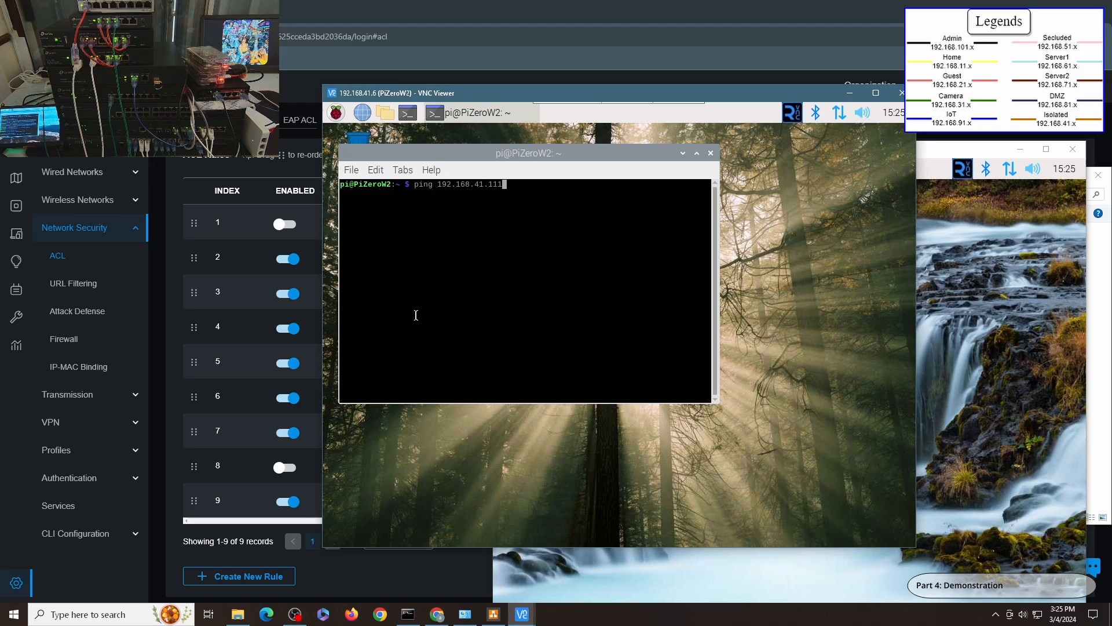
pyautogui.press('Return')
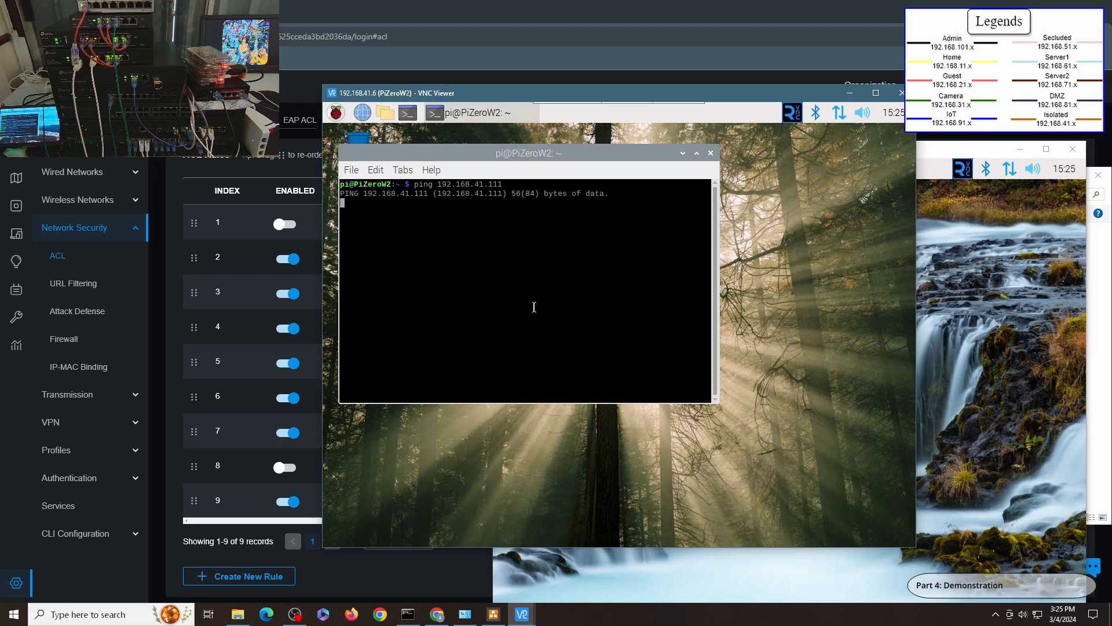
pyautogui.hotkey('ctrl', 'c')
# Stop the running ping on PiZeroW1 and ping 192.168.41.6 from there instead
pyautogui.click(1012, 346)
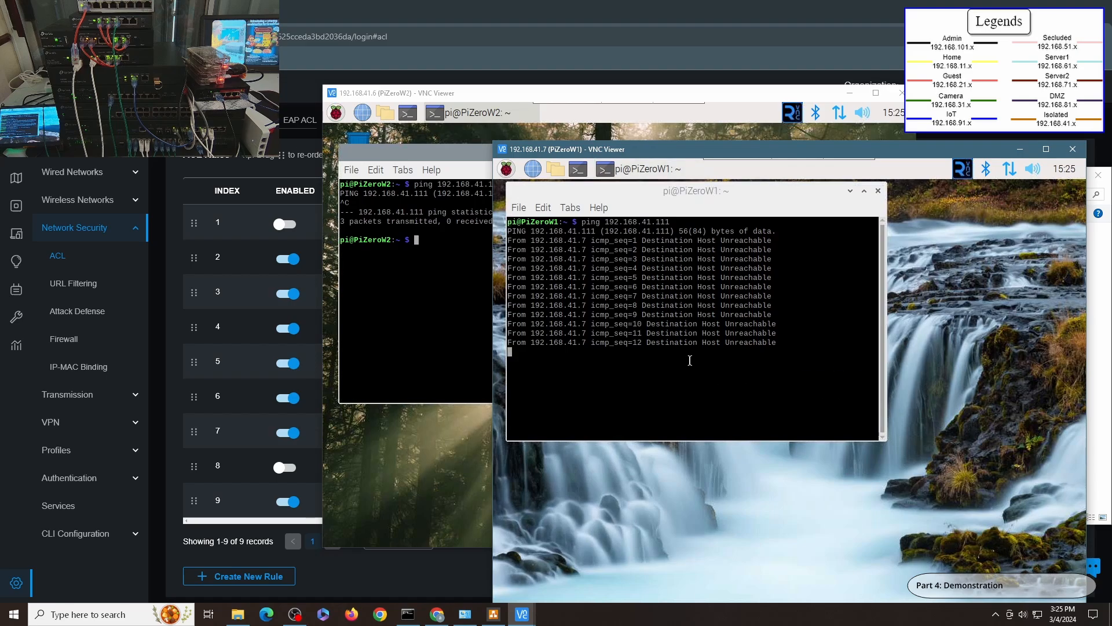
pyautogui.hotkey('ctrl', 'c')
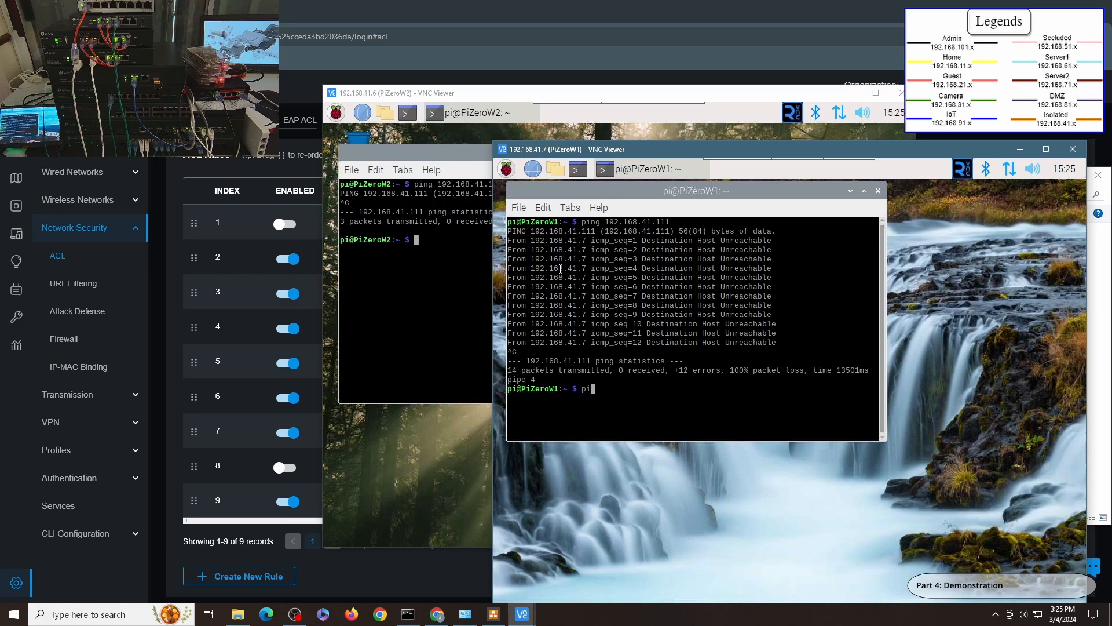
pyautogui.write('ping ')
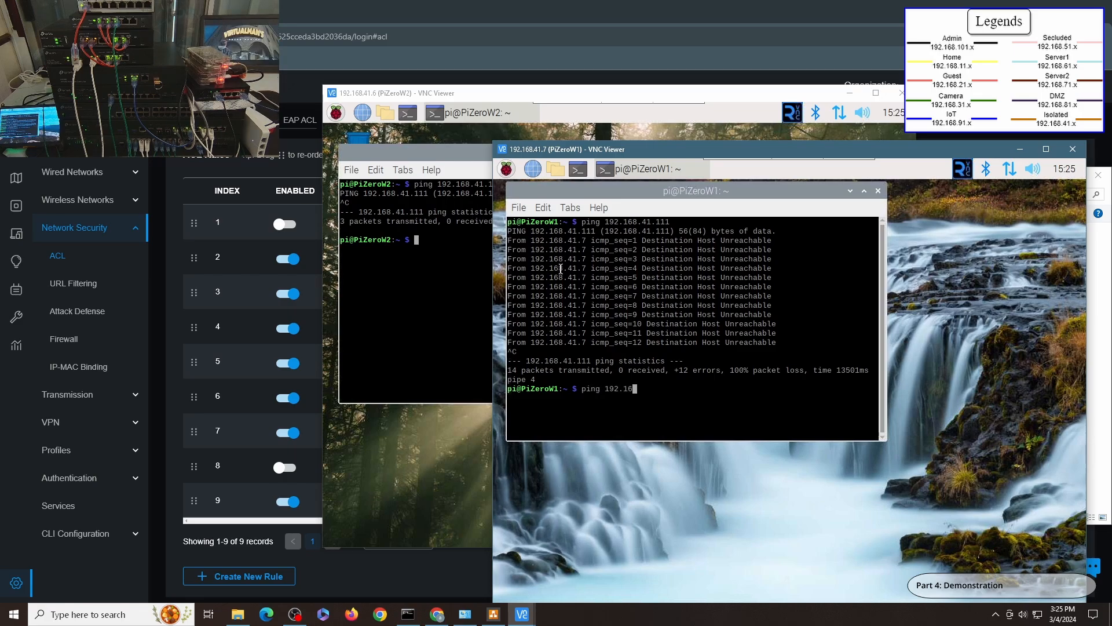
pyautogui.write('192.168.41.6')
pyautogui.press('Return')
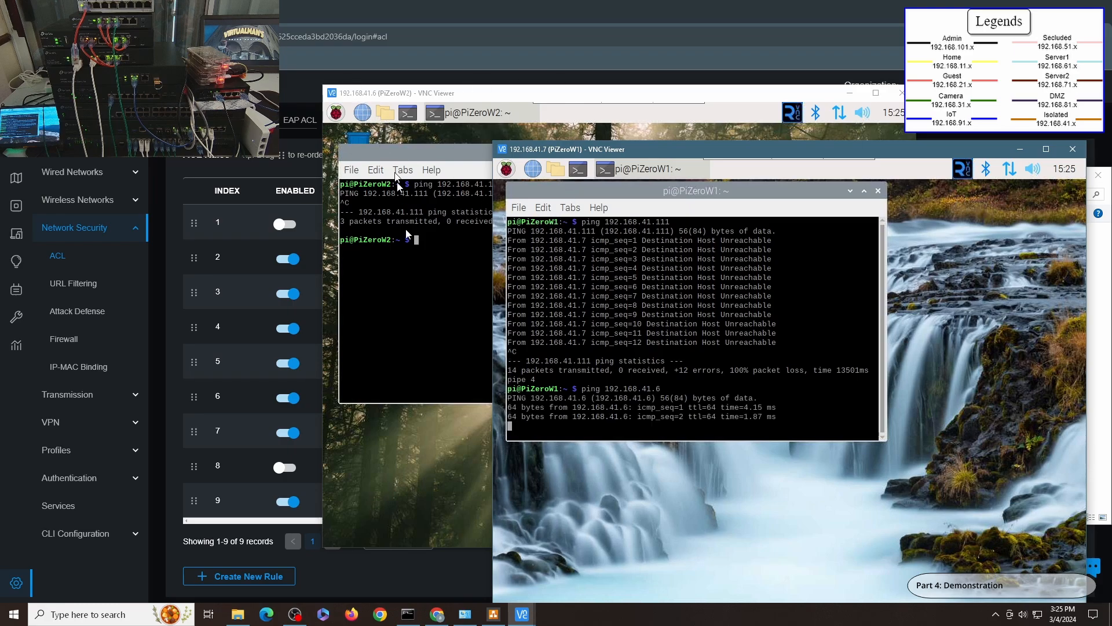
# Ping 192.168.41.7 from PiZeroW2 and stop the running pings on both Pi devices
pyautogui.click(411, 272)
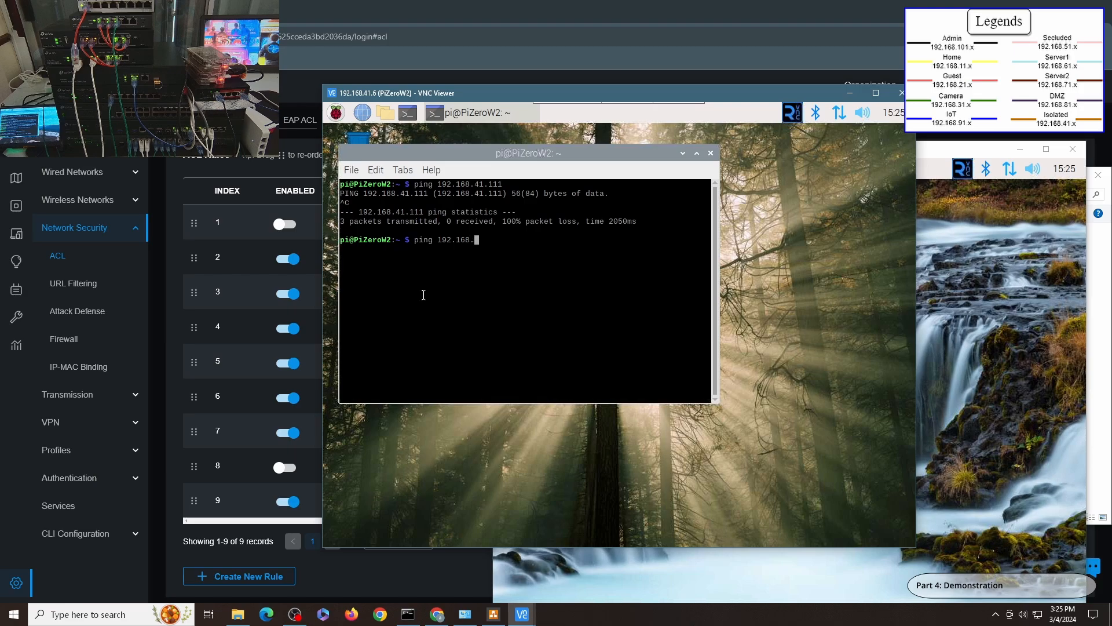
pyautogui.press('Return')
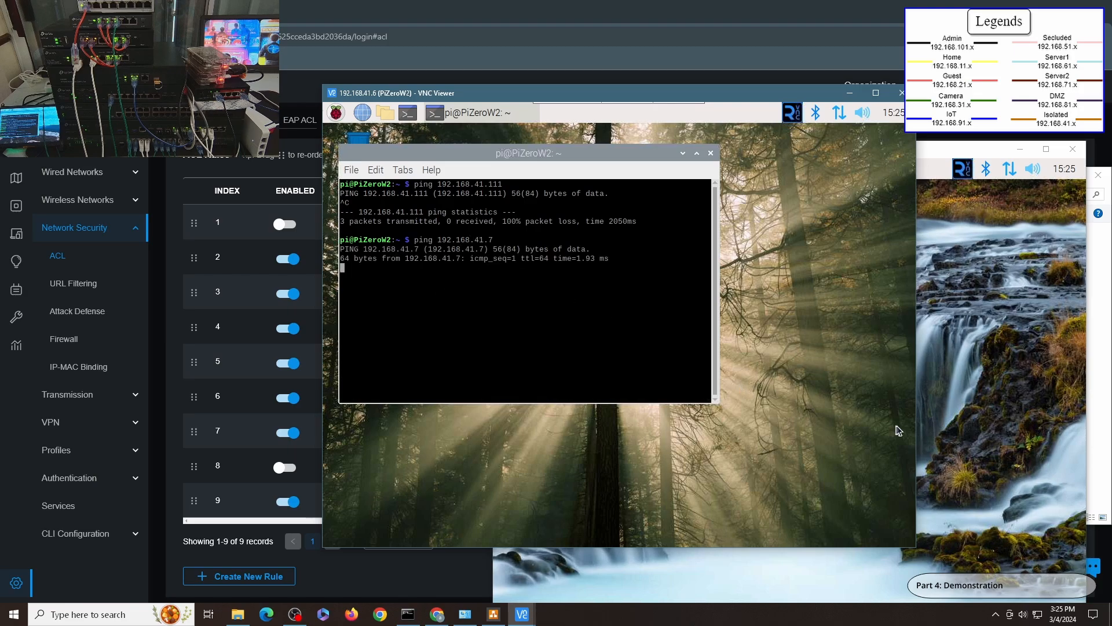
pyautogui.click(932, 429)
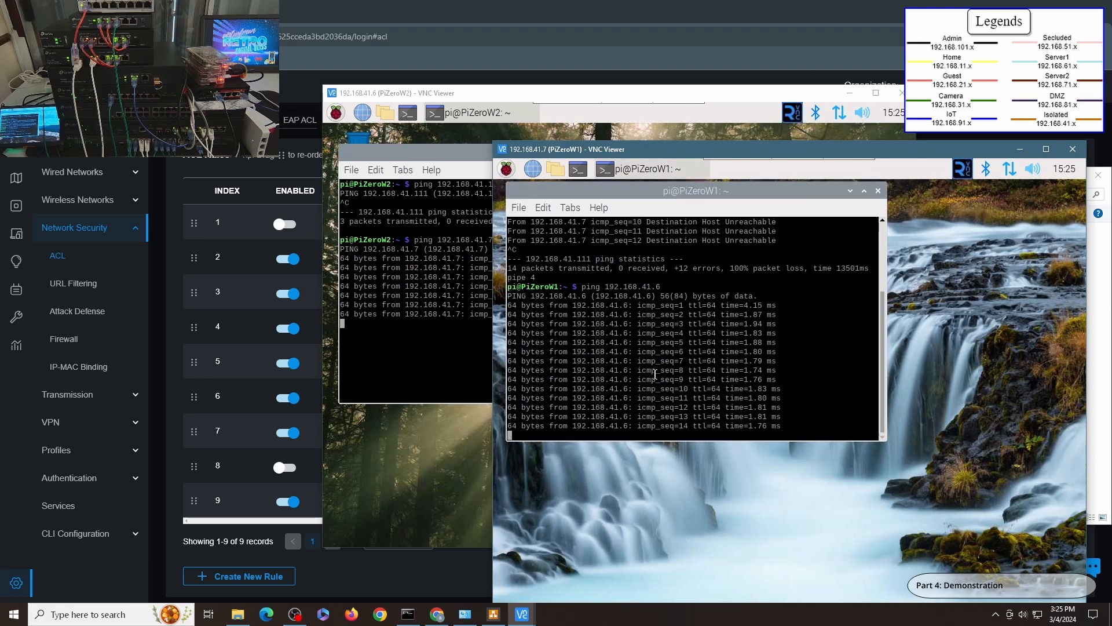
pyautogui.hotkey('ctrl', 'c')
pyautogui.click(393, 316)
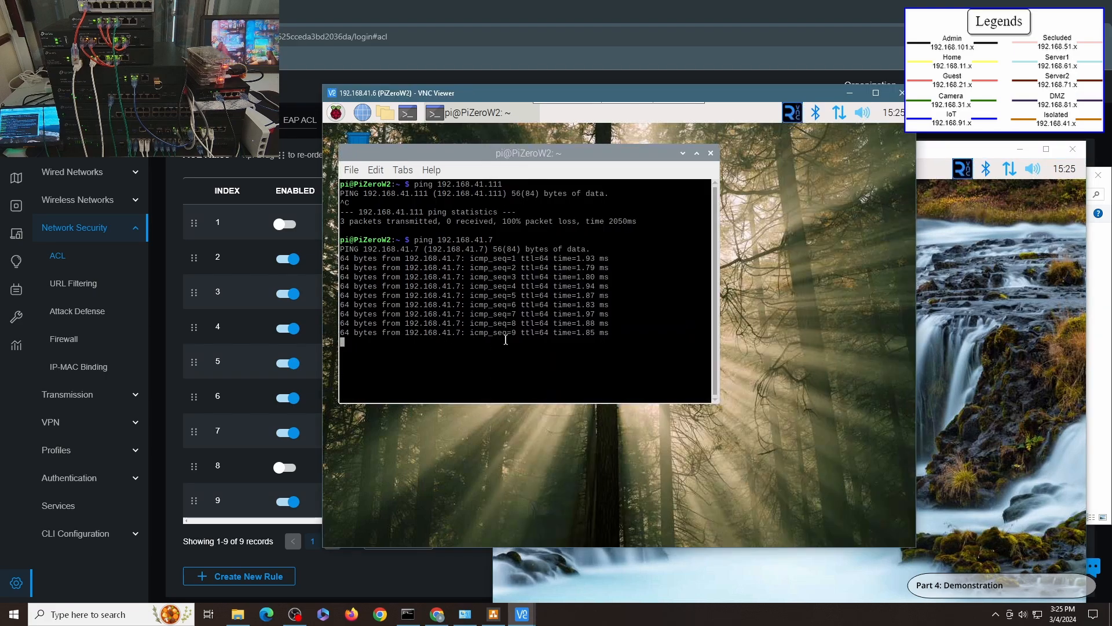
pyautogui.hotkey('ctrl', 'c')
pyautogui.press('Up')
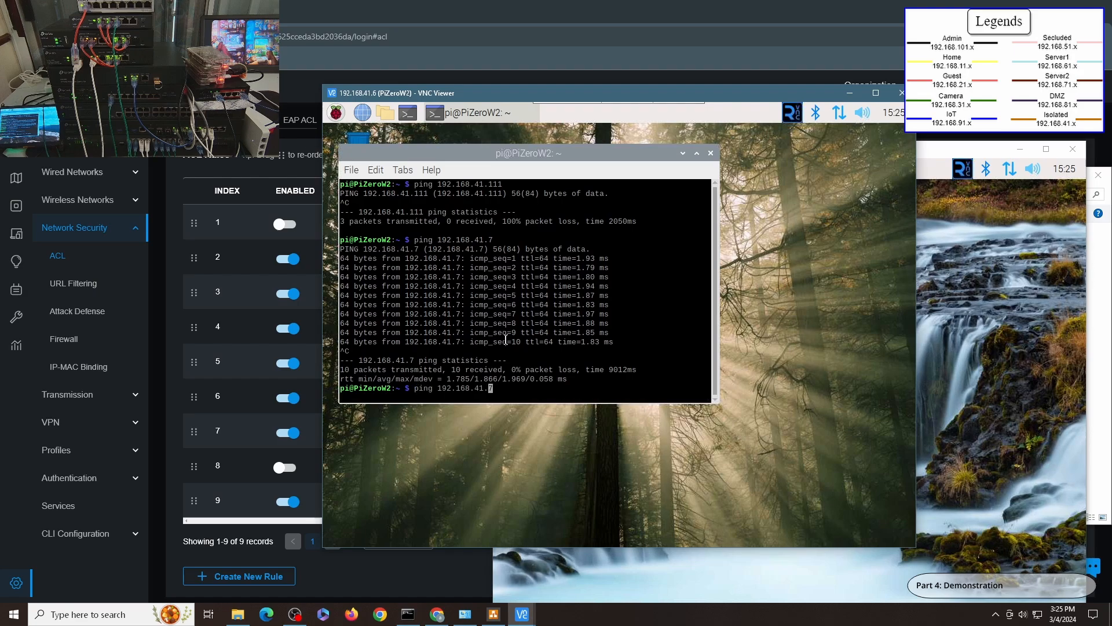
pyautogui.press('BackSpace')
pyautogui.press('BackSpace')
pyautogui.press('BackSpace')
pyautogui.press('BackSpace')
pyautogui.press('BackSpace')
pyautogui.write('ssh')
pyautogui.write(' pi@')
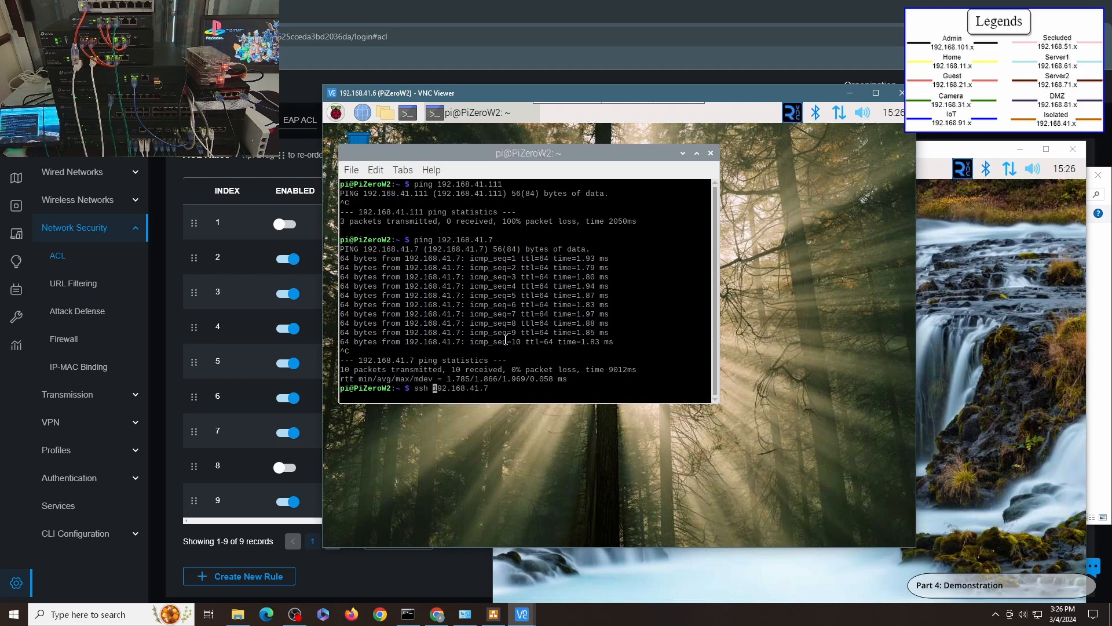
pyautogui.press('Return')
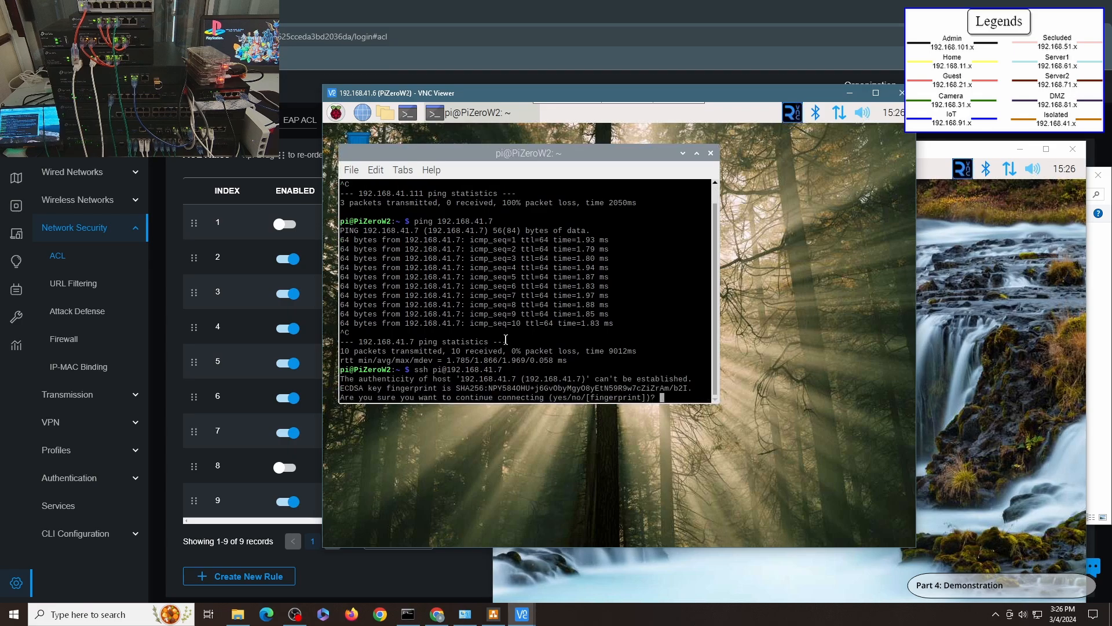
pyautogui.click(995, 440)
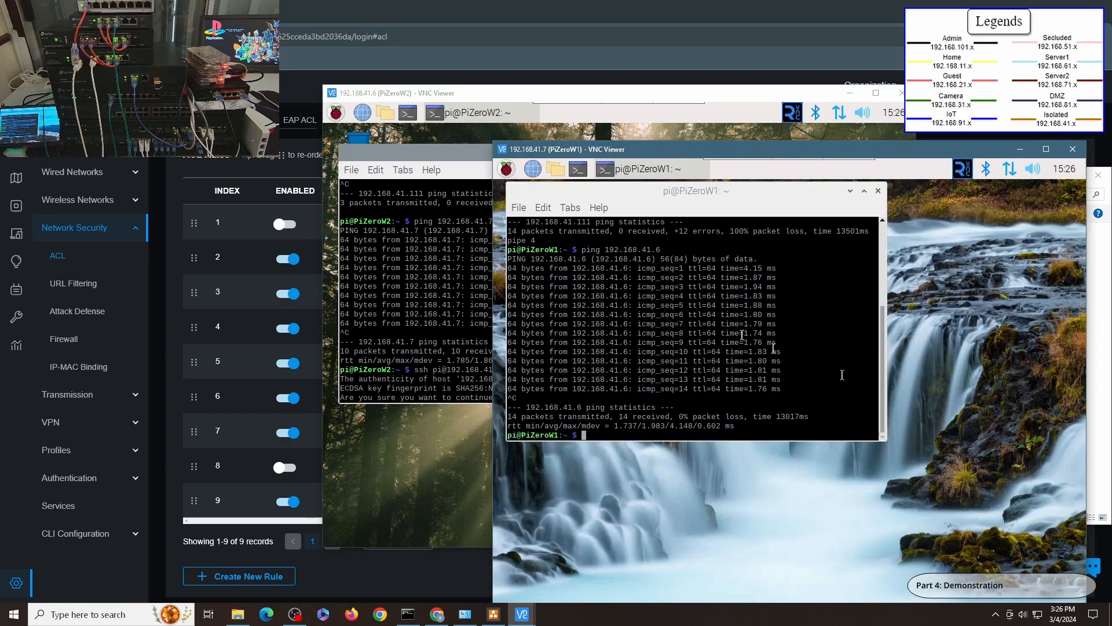
pyautogui.click(661, 307)
pyautogui.press('Up')
pyautogui.press('Left')
pyautogui.press('Left')
pyautogui.press('Left')
pyautogui.press('Left')
pyautogui.press('Left')
pyautogui.press('Left')
pyautogui.press('Left')
pyautogui.press('Left')
pyautogui.press('Left')
pyautogui.press('Left')
pyautogui.press('Left')
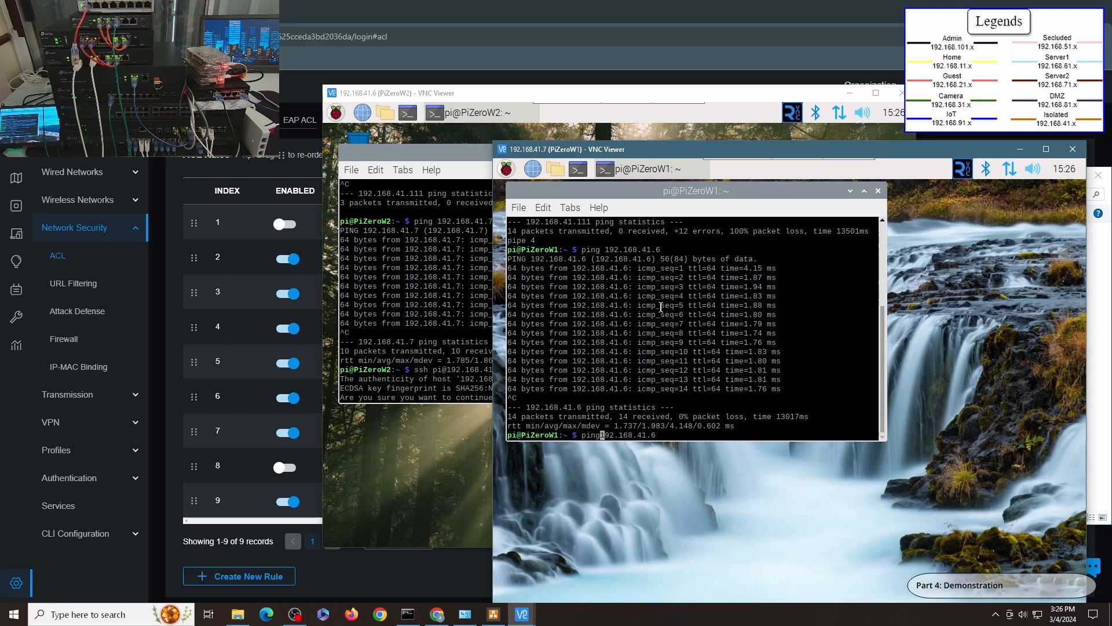
pyautogui.press('BackSpace')
pyautogui.press('BackSpace')
pyautogui.press('BackSpace')
pyautogui.press('BackSpace')
pyautogui.press('BackSpace')
pyautogui.write('ssh pi@')
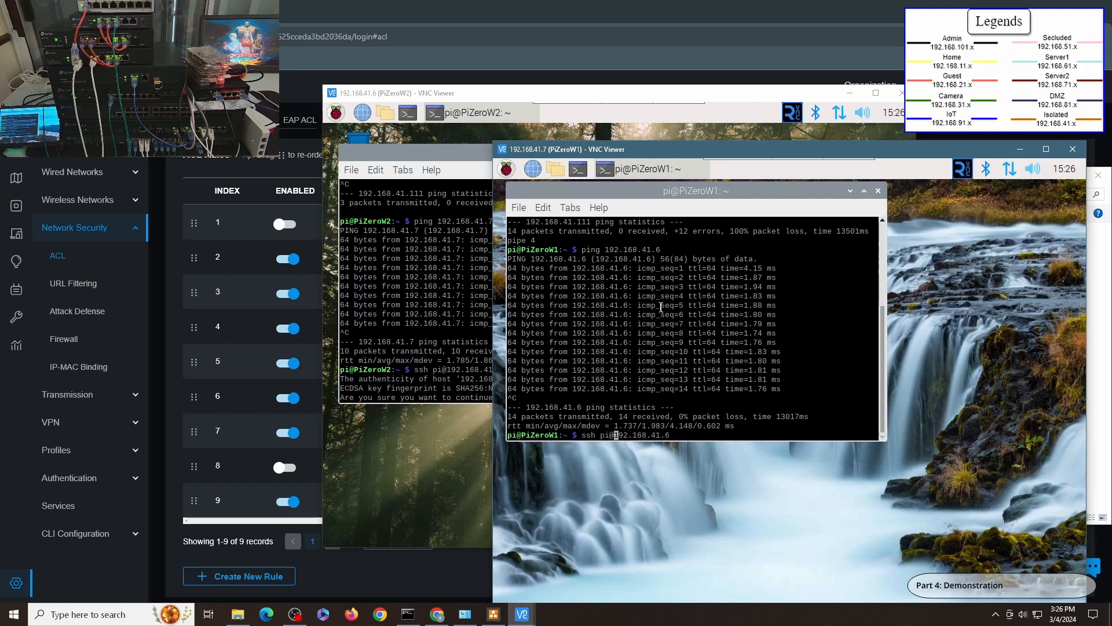
pyautogui.press('Return')
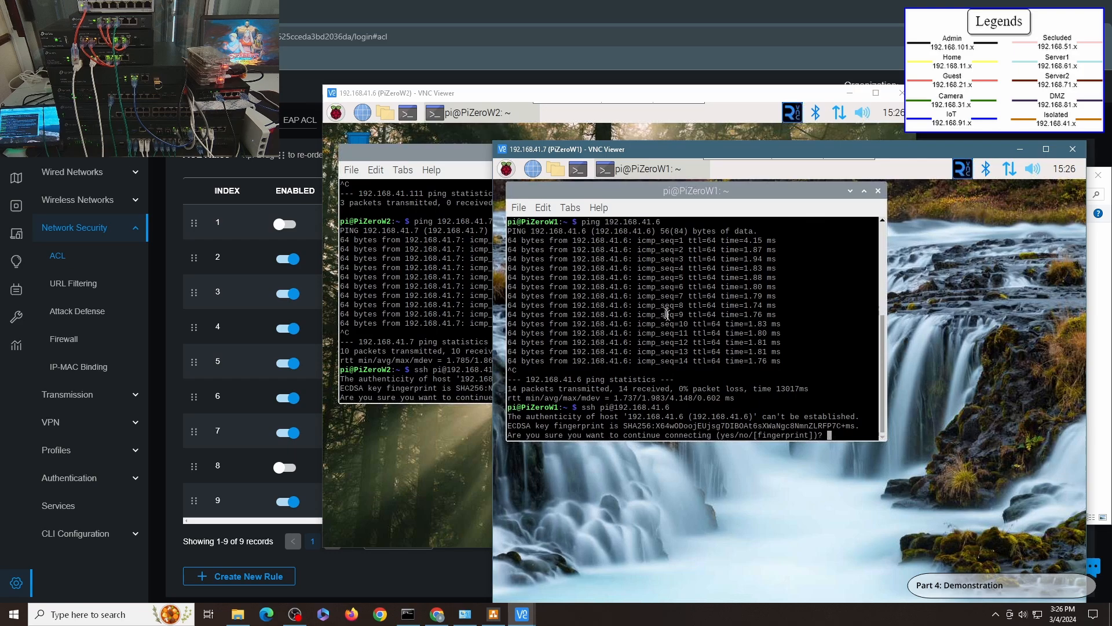
# Cancel the pending SSH connections on both Pi devices and return to the PiZeroW1 desktop
pyautogui.hotkey('ctrl', 'c')
pyautogui.click(370, 263)
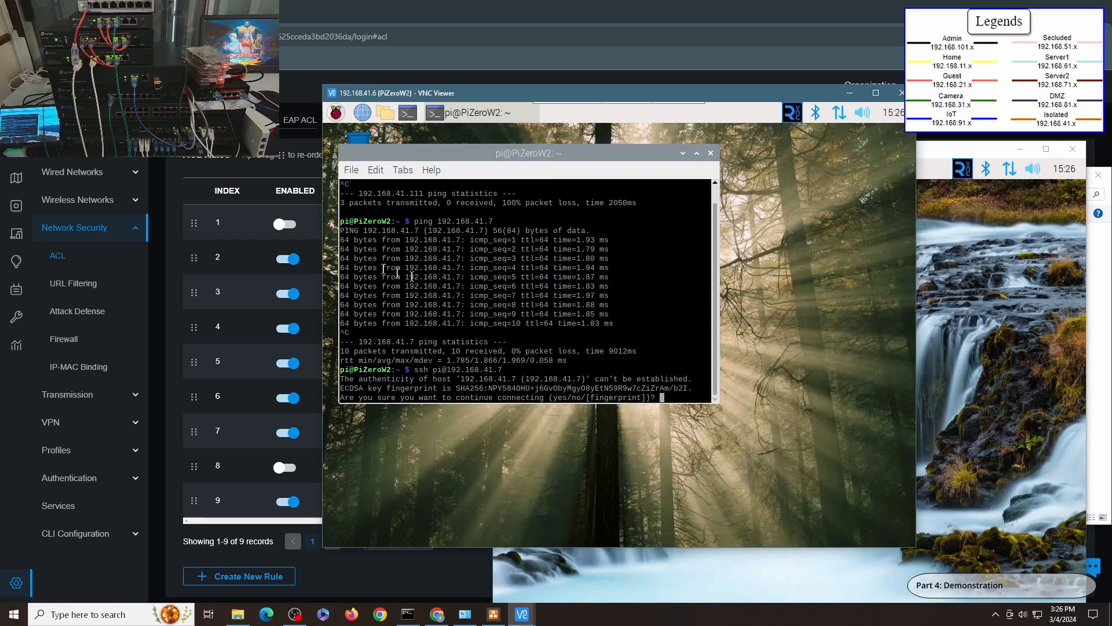
pyautogui.hotkey('ctrl', 'c')
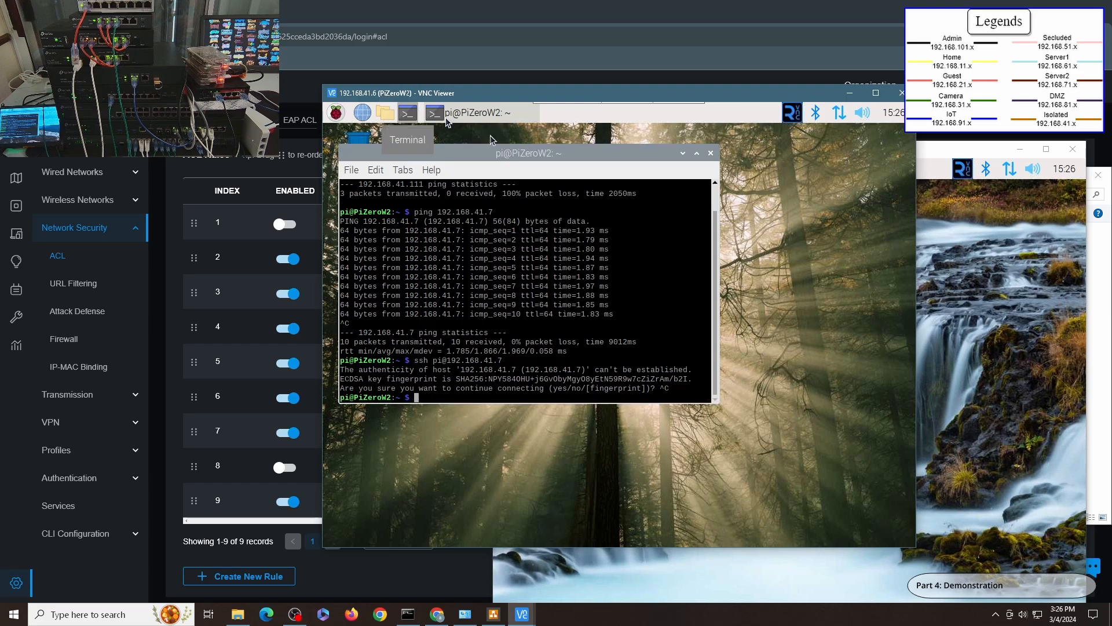
pyautogui.click(938, 302)
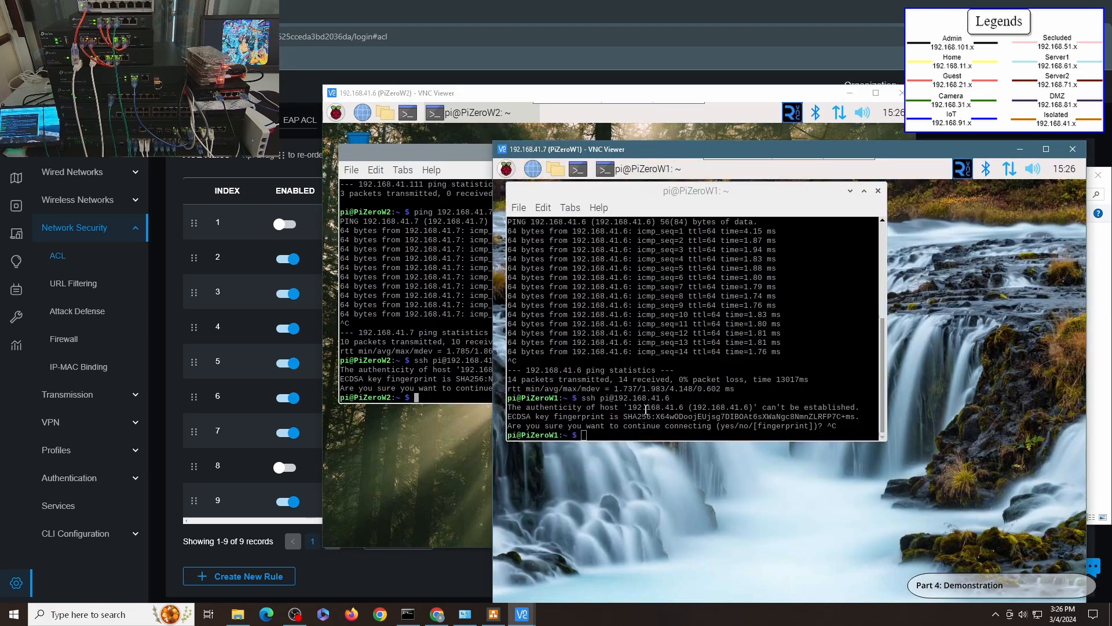
# Ping google.com from the terminals of PiZeroW1 and PiZeroW2
pyautogui.click(627, 431)
pyautogui.write('ping go')
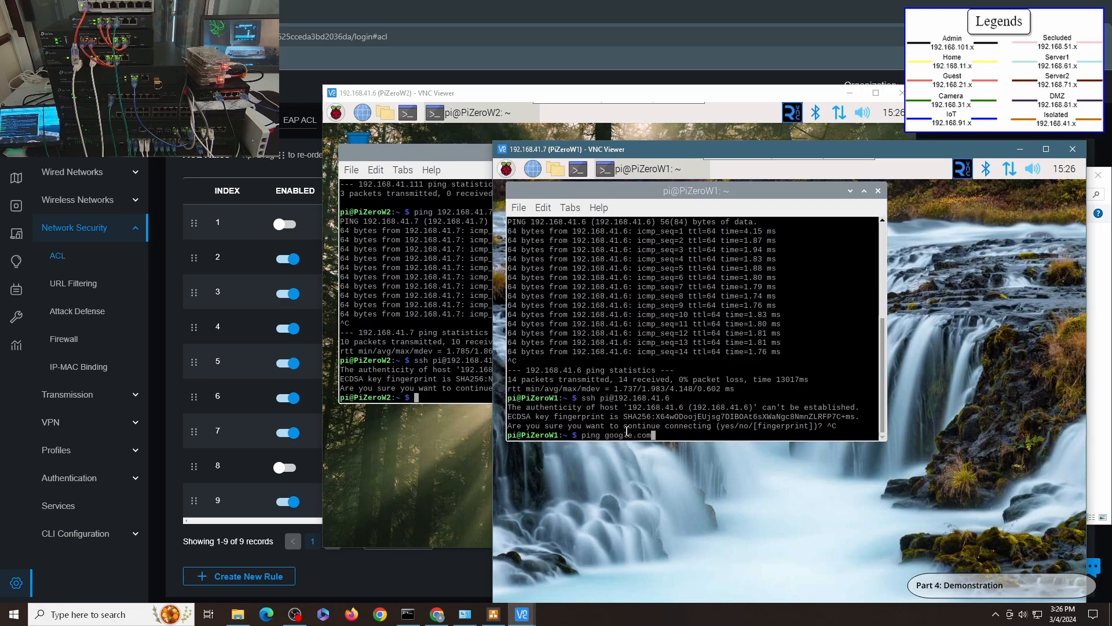
pyautogui.write('ogle.com')
pyautogui.press('Return')
pyautogui.click(378, 324)
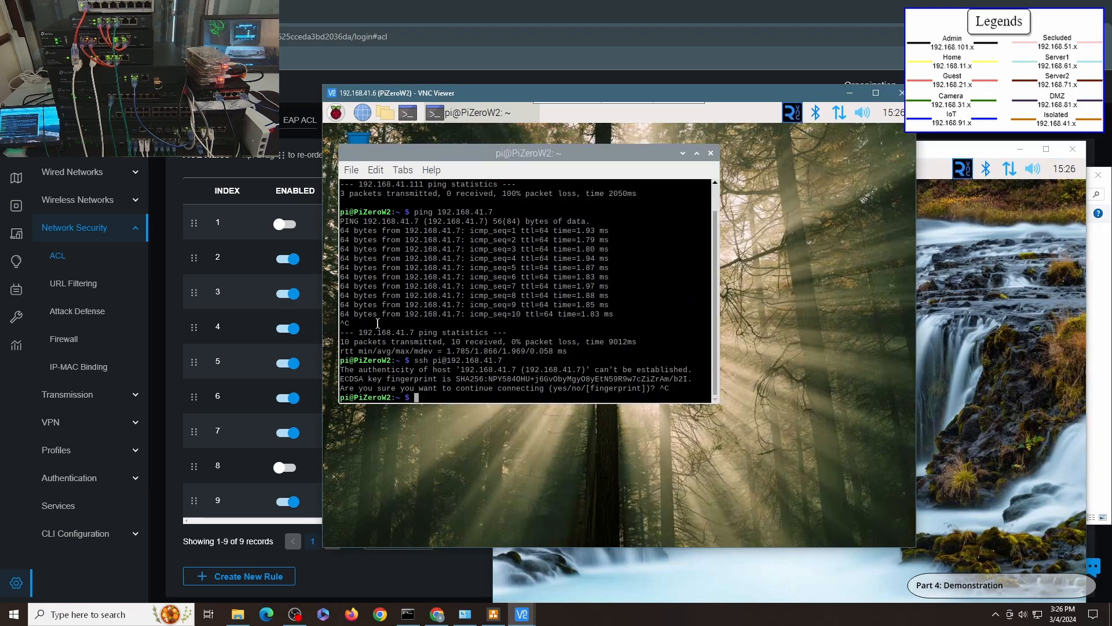
pyautogui.write('ping google.com')
pyautogui.press('Return')
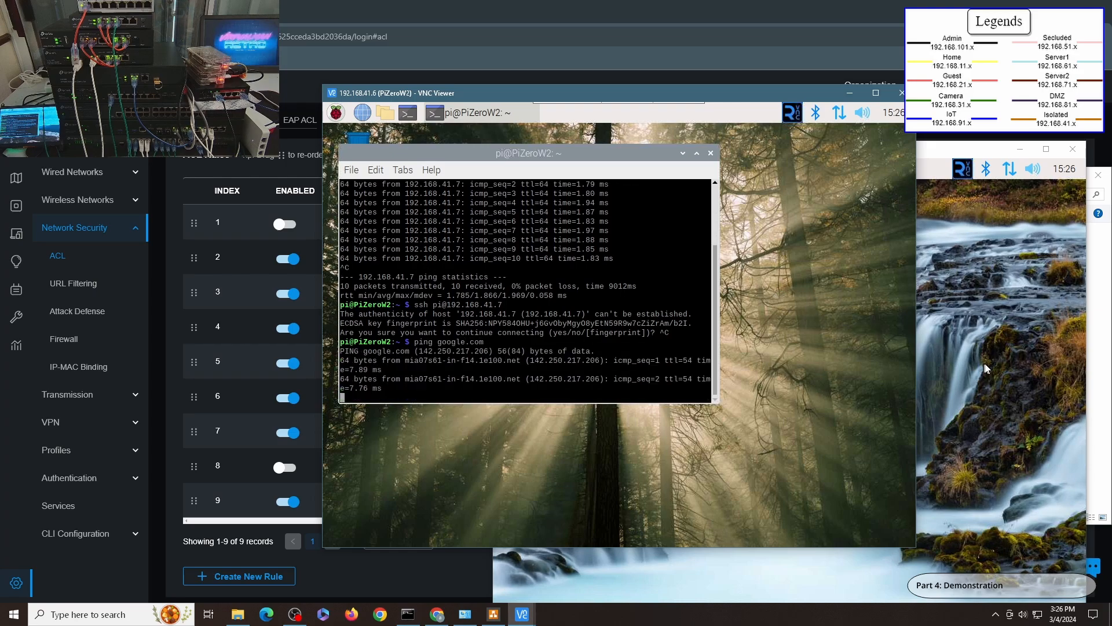
# Stop the running google.com pings on PiZeroW1 and PiZeroW2
pyautogui.click(984, 365)
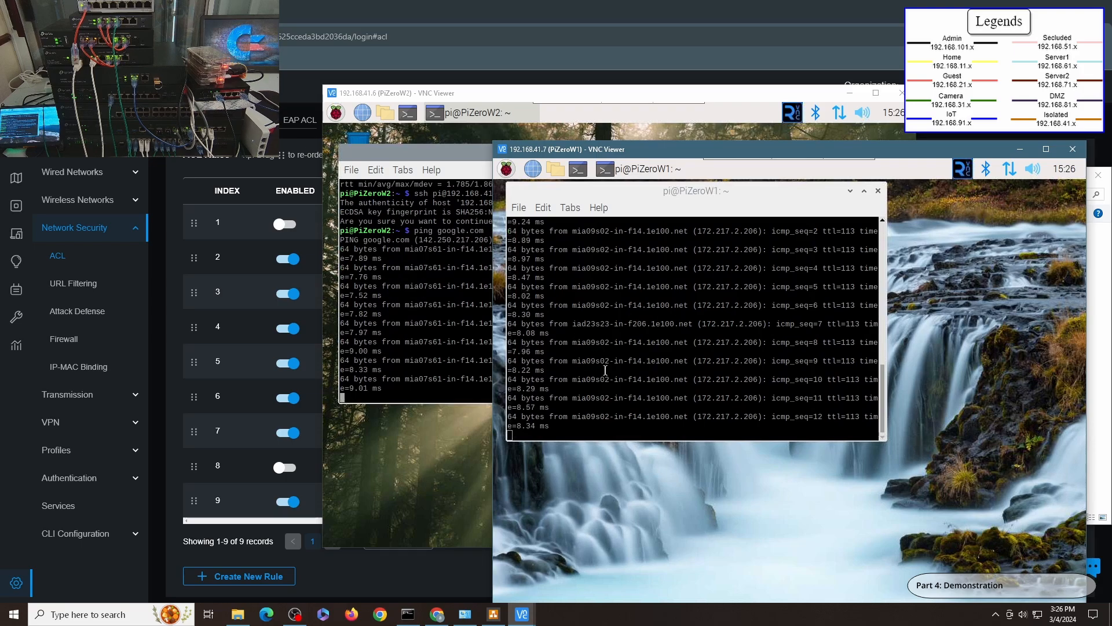
pyautogui.hotkey('ctrl', 'c')
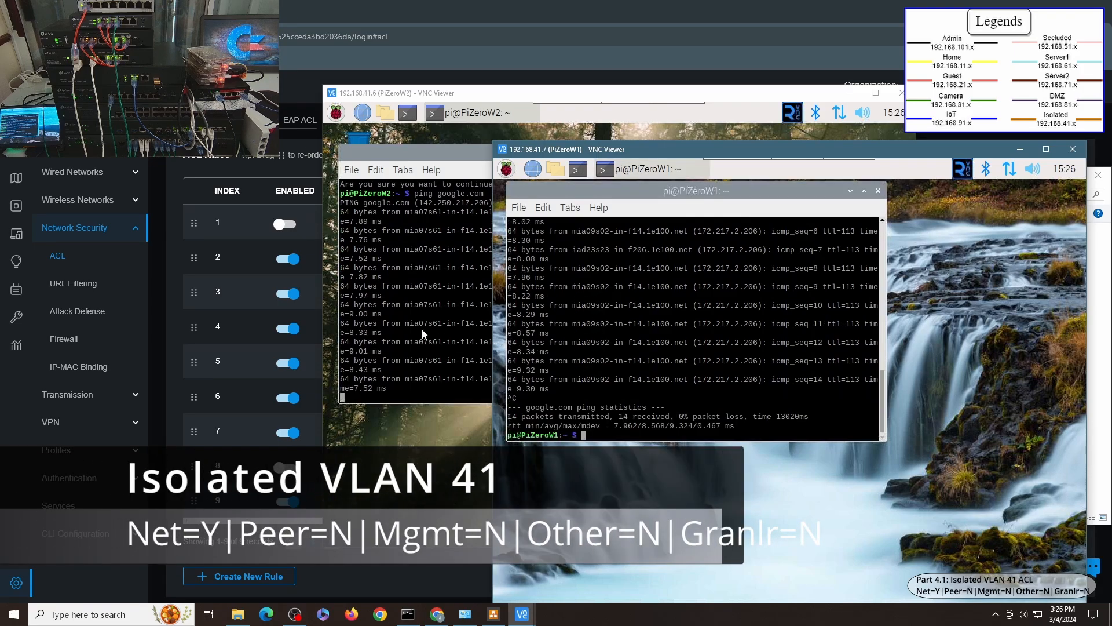
pyautogui.click(475, 350)
pyautogui.hotkey('ctrl', 'c')
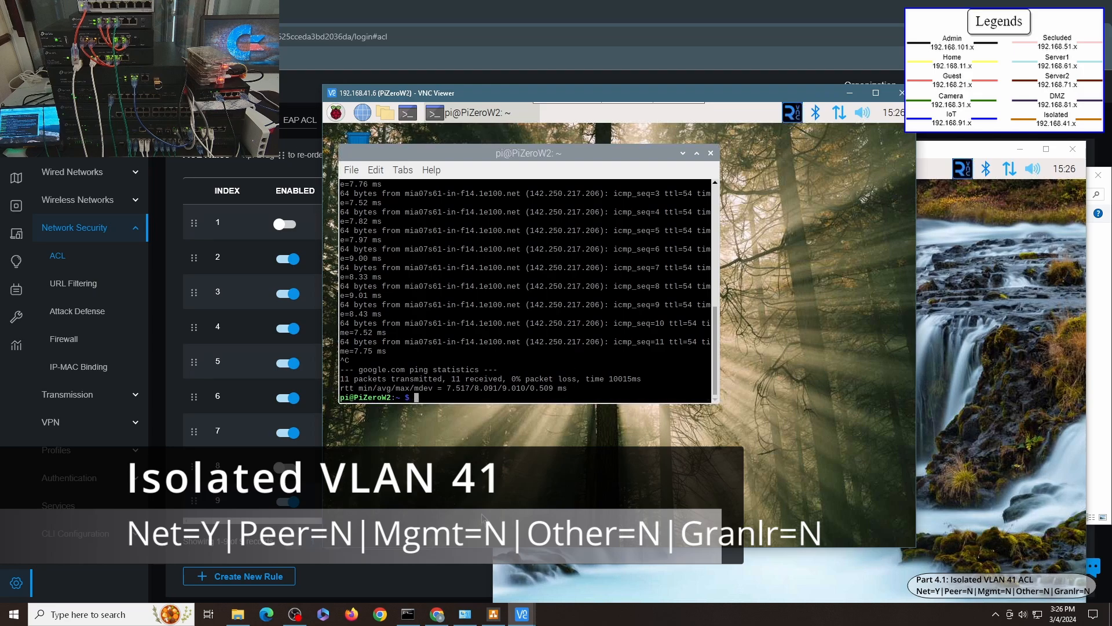
# Return to the Omada ACL list, enable the first rule, "4. Deny Isolated to All", and acknowledge the notice
pyautogui.click(422, 562)
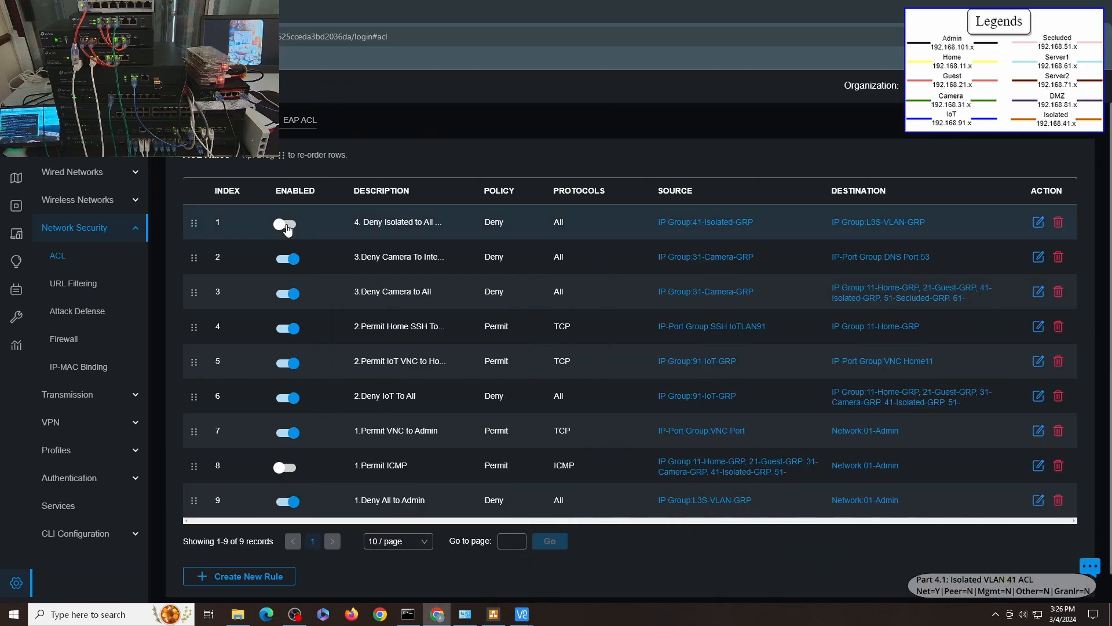
pyautogui.click(286, 225)
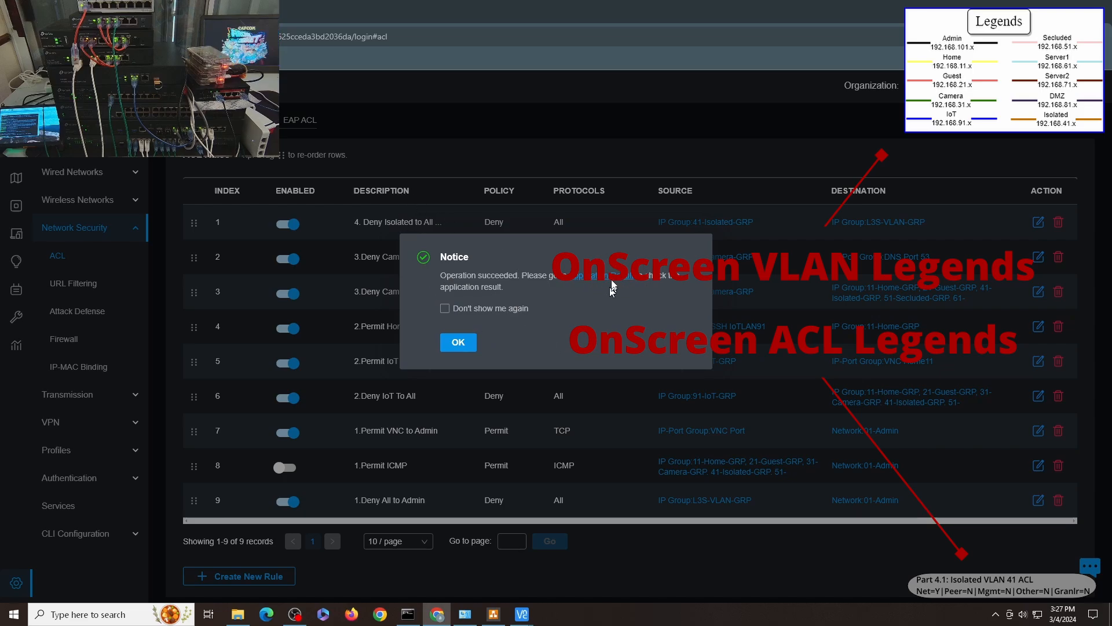
pyautogui.click(456, 342)
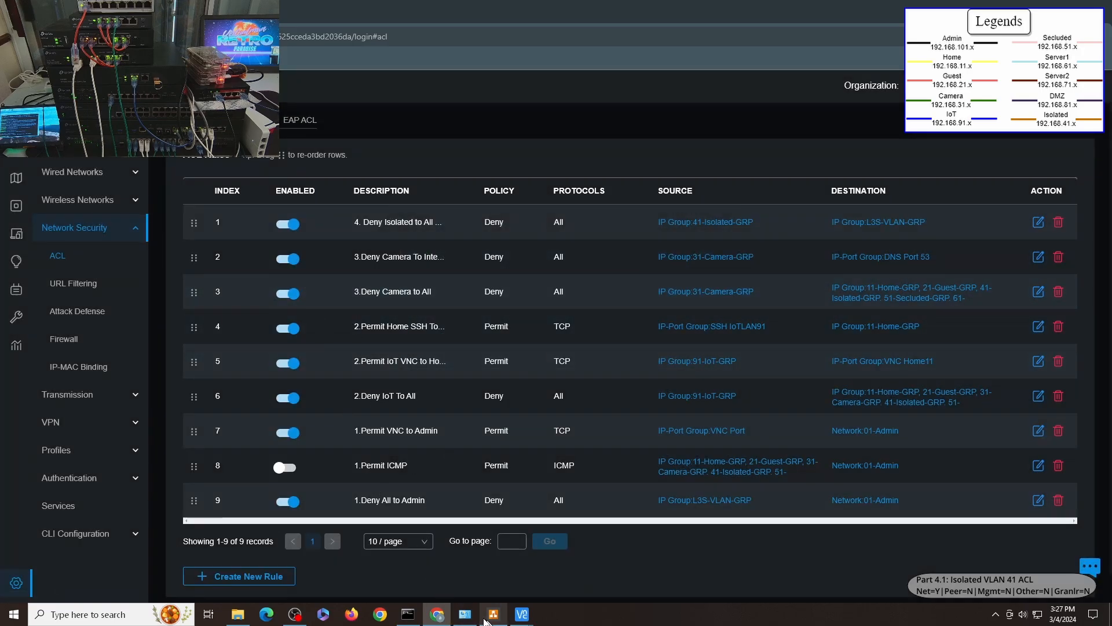
# Bring back both VNC Viewer sessions and rerun the google.com ping on PiZeroW1 and PiZeroW2
pyautogui.moveTo(471, 621)
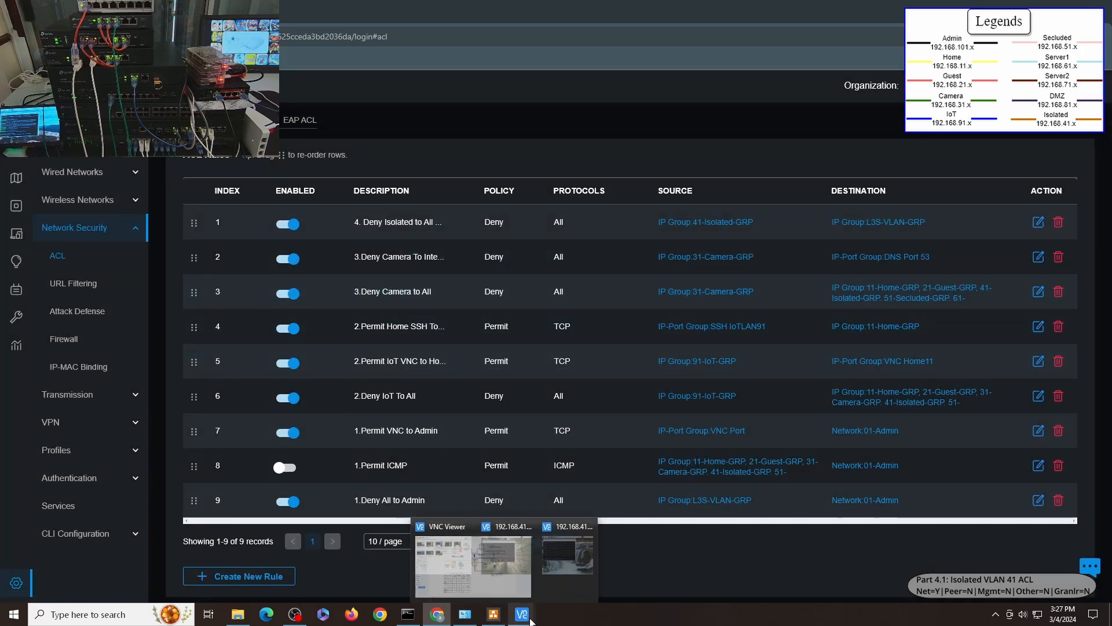
pyautogui.click(529, 589)
pyautogui.moveTo(521, 614)
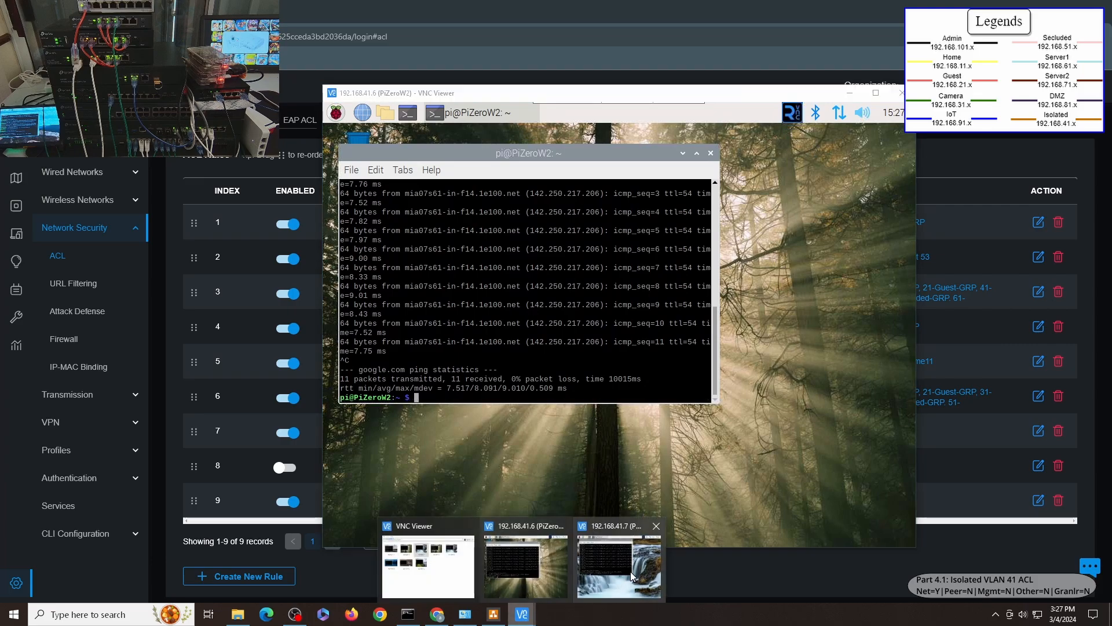
pyautogui.click(667, 530)
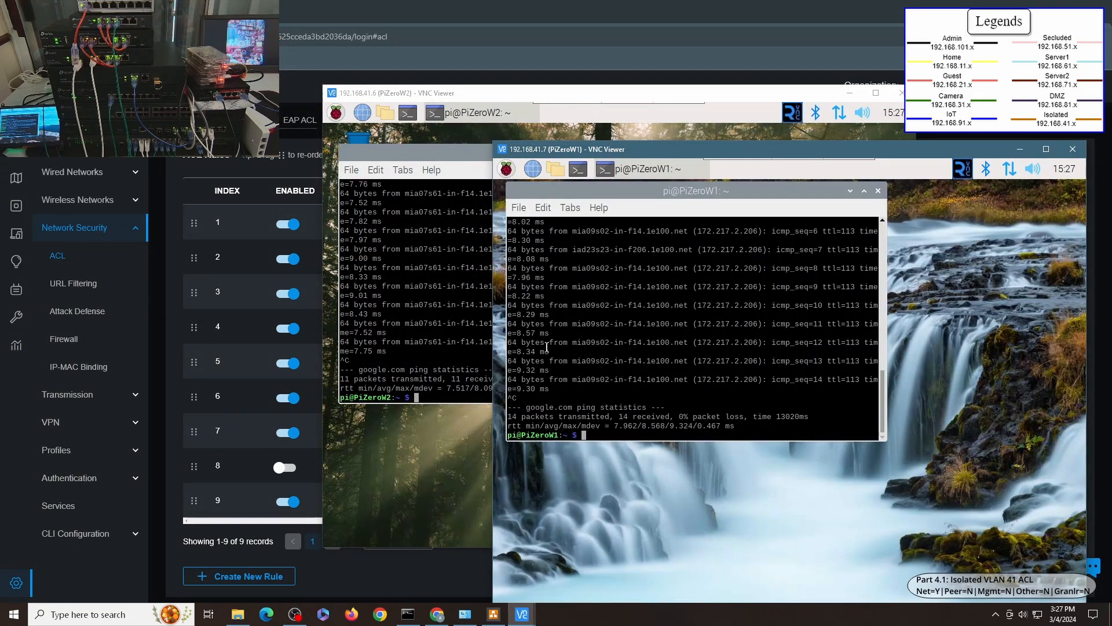
pyautogui.press('Up')
pyautogui.press('Return')
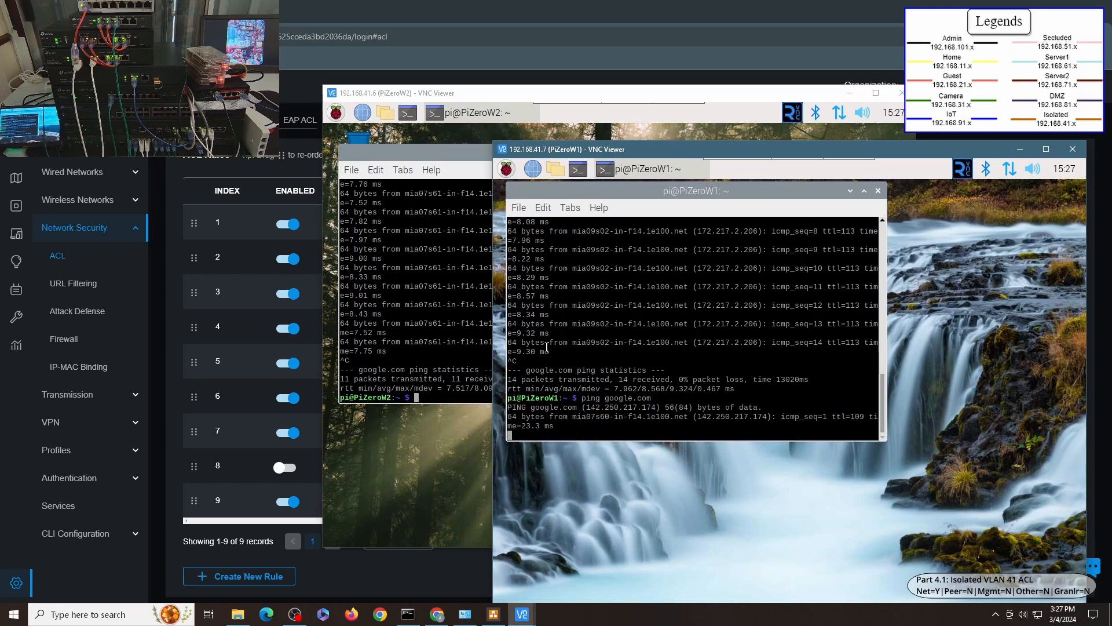
pyautogui.click(465, 328)
pyautogui.press('Up')
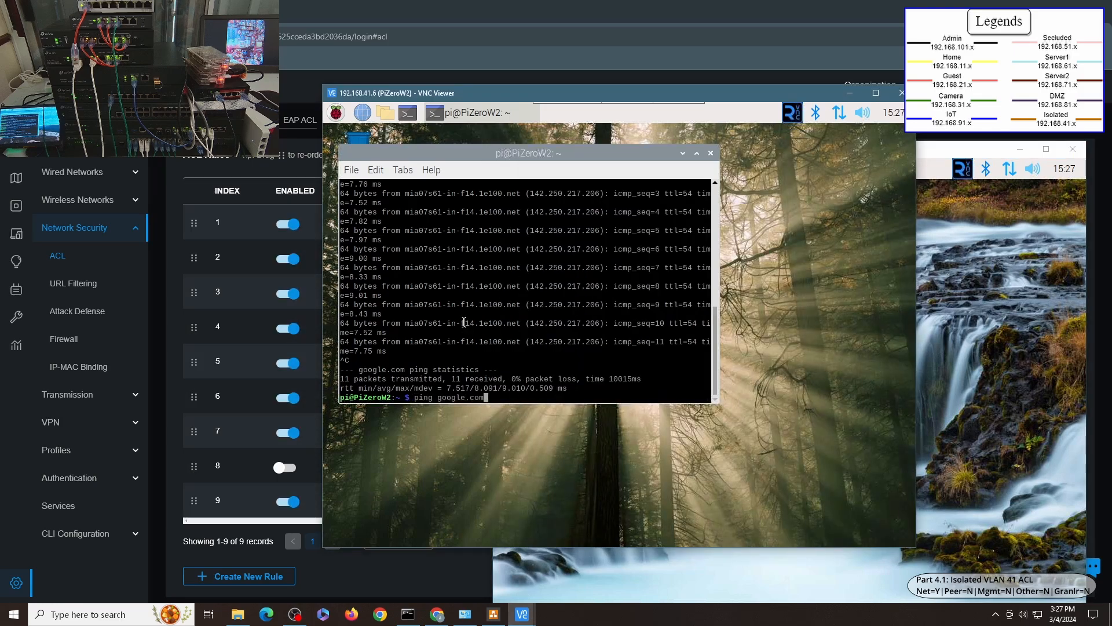
pyautogui.press('Return')
# Stop the repeated google.com pings on both Pi devices with the deny rule enabled
pyautogui.click(971, 347)
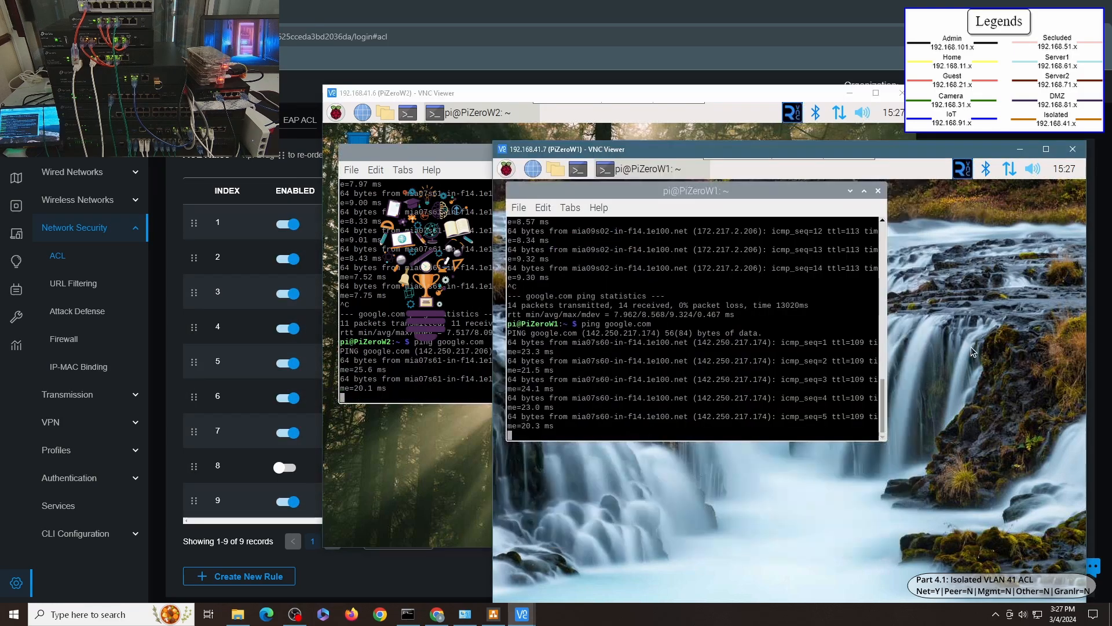
pyautogui.hotkey('ctrl', 'c')
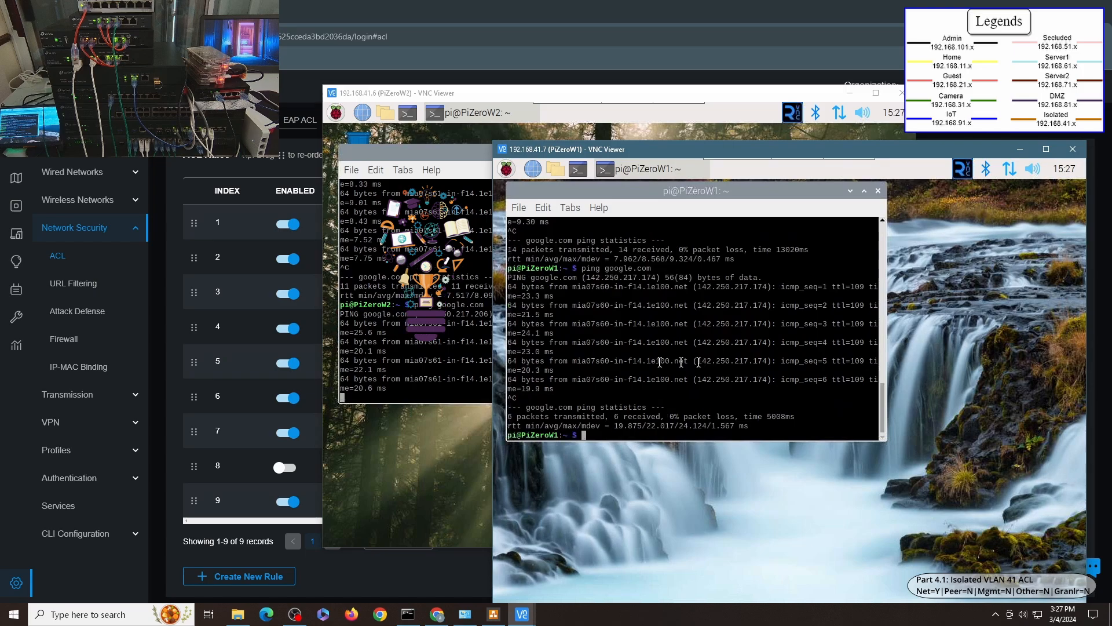
pyautogui.click(415, 351)
pyautogui.hotkey('ctrl', 'c')
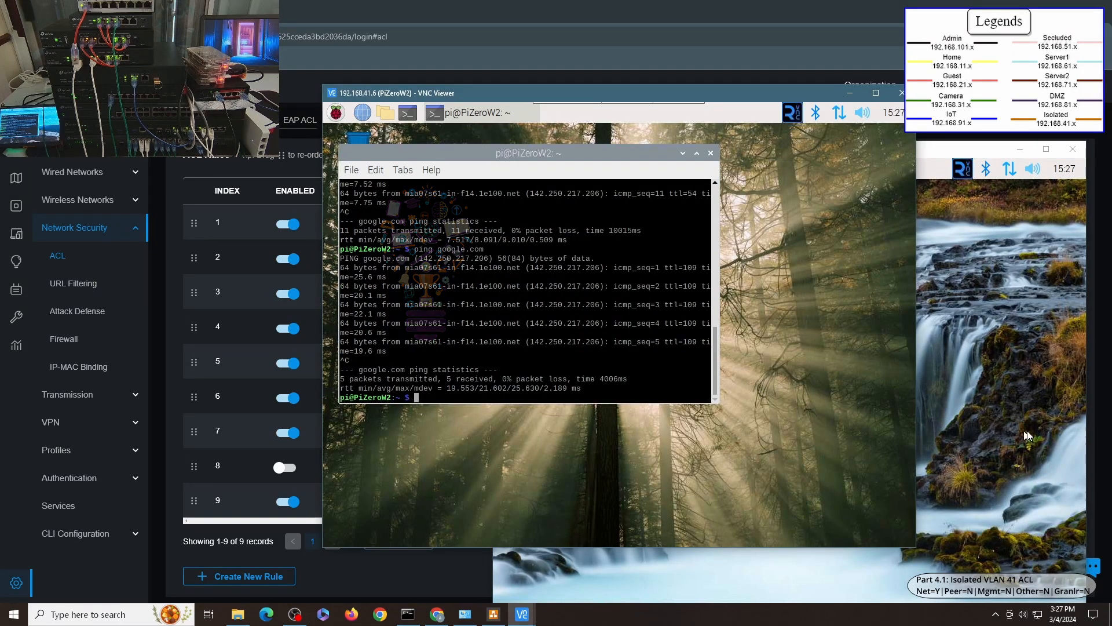
# Ping 192.168.41.6 from PiZeroW1 by recalling the earlier command
pyautogui.click(955, 362)
pyautogui.click(681, 375)
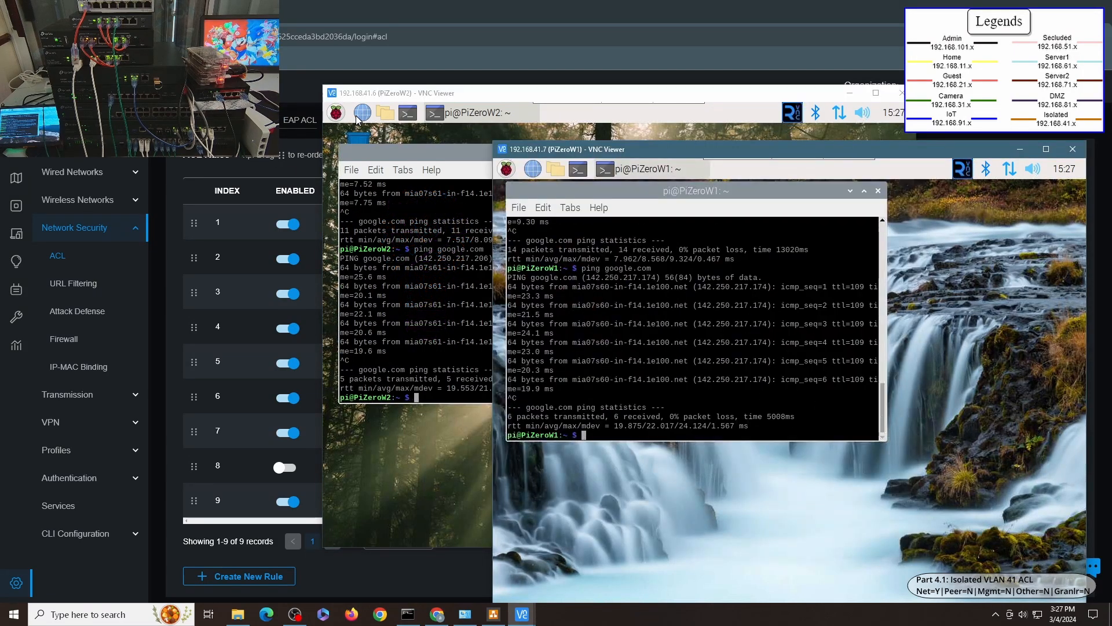
pyautogui.write('ssh pi@192.168.41.6')
pyautogui.press('Up')
pyautogui.press('Return')
# Ping 192.168.41.7 from PiZeroW2 by recalling the earlier command
pyautogui.click(377, 93)
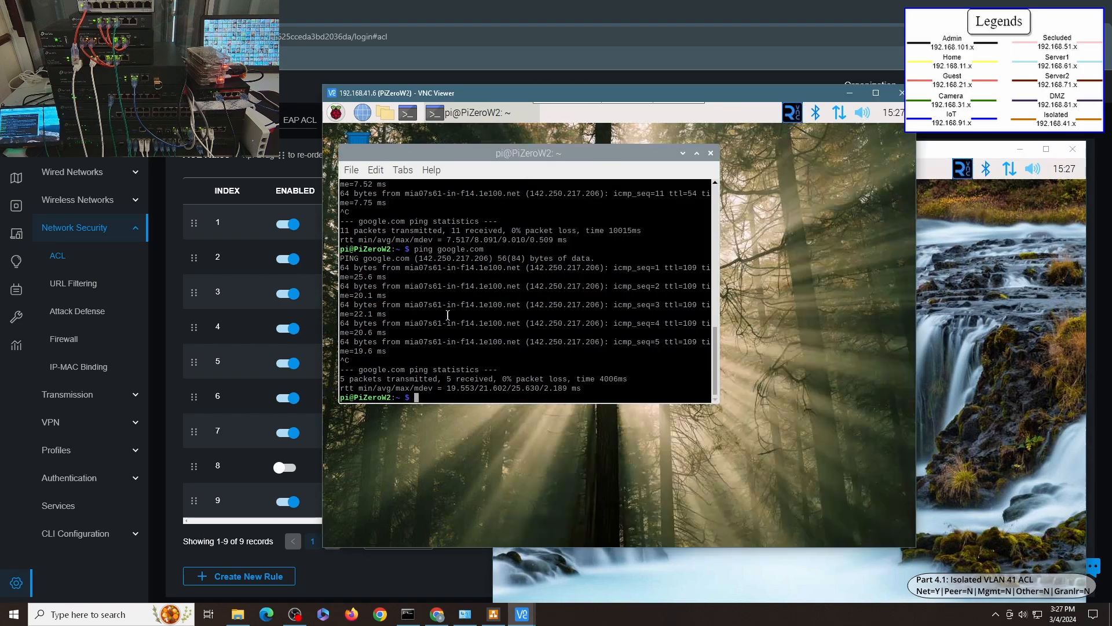
pyautogui.press('Up')
pyautogui.press('Up')
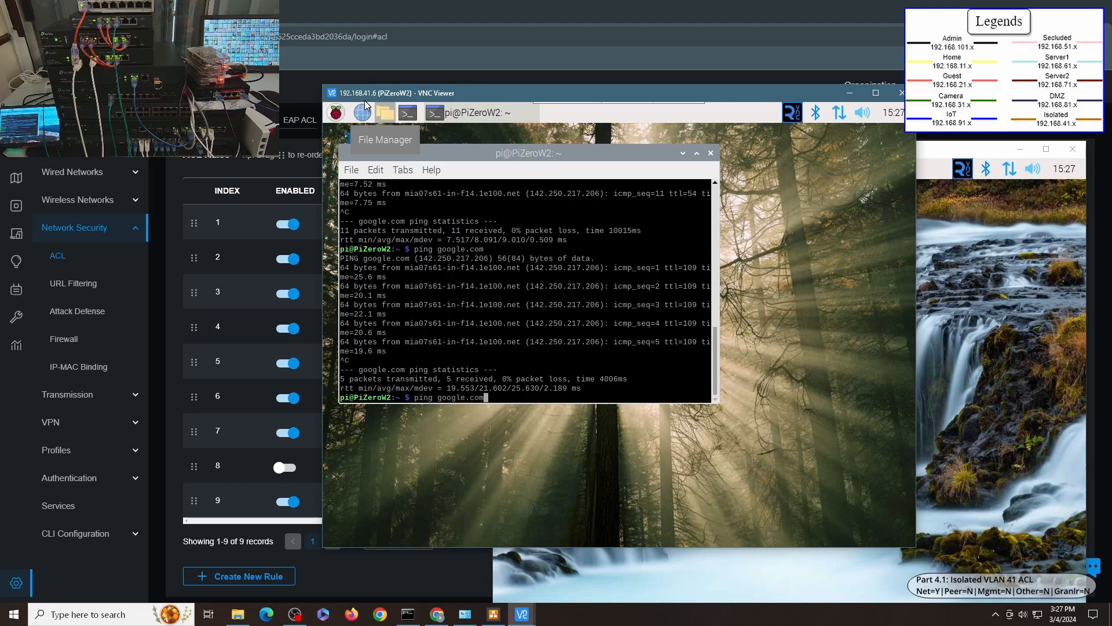
pyautogui.press('Up')
pyautogui.press('Return')
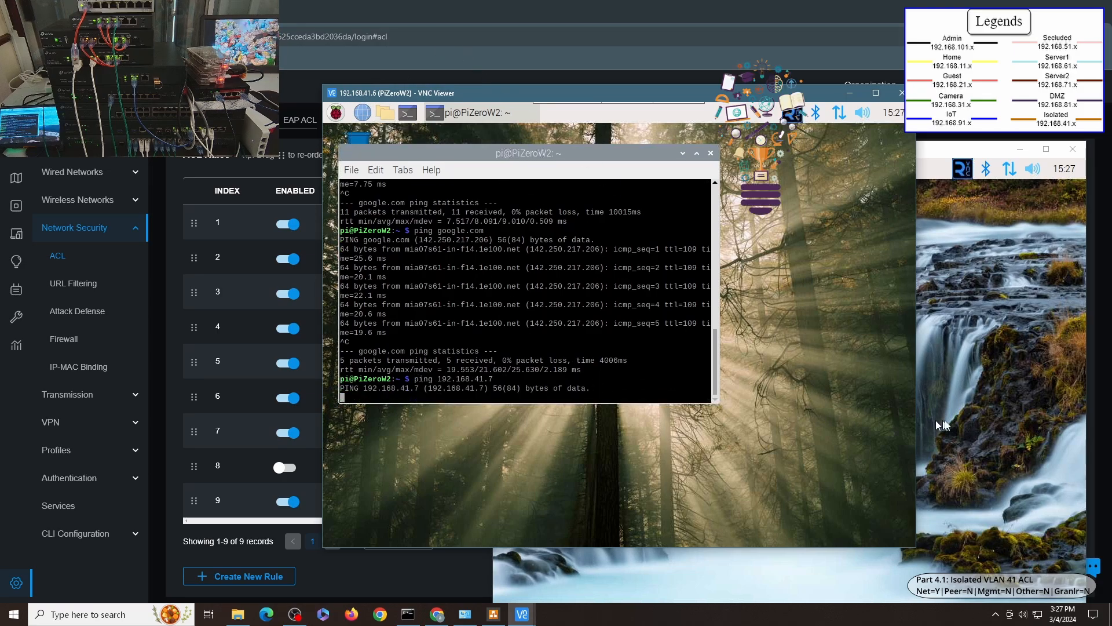
# Stop the peer pings to 192.168.41.6 and 192.168.41.7 on the two Pi devices
pyautogui.click(971, 420)
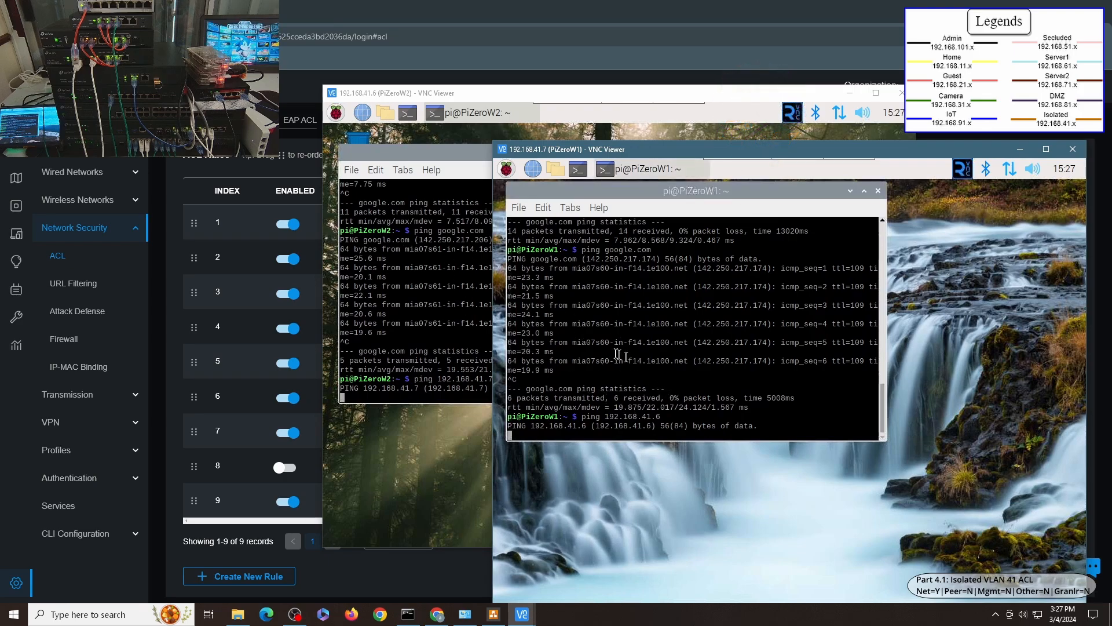
pyautogui.hotkey('ctrl', 'c')
pyautogui.hotkey('alt', 'Tab')
pyautogui.hotkey('ctrl', 'c')
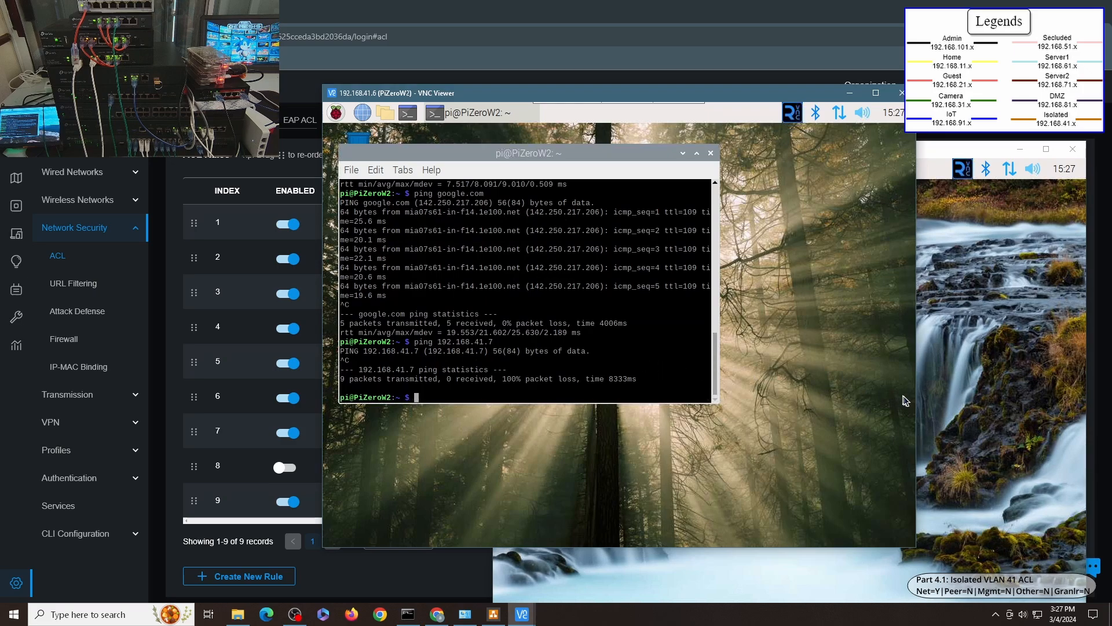
pyautogui.click(978, 403)
pyautogui.press('Up')
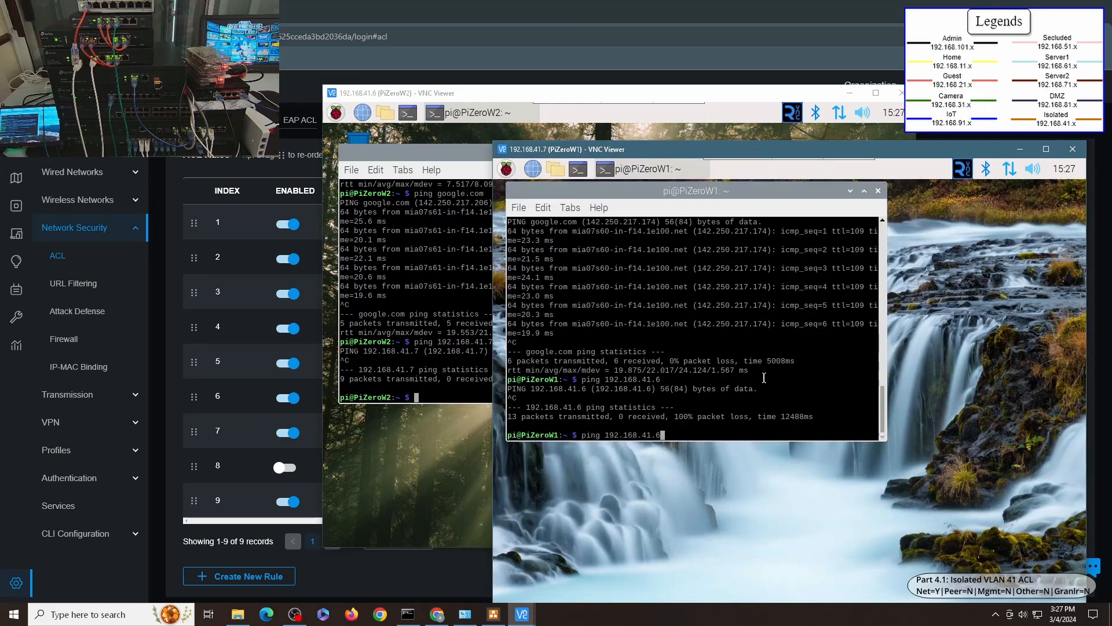
pyautogui.press('Up')
pyautogui.press('Up')
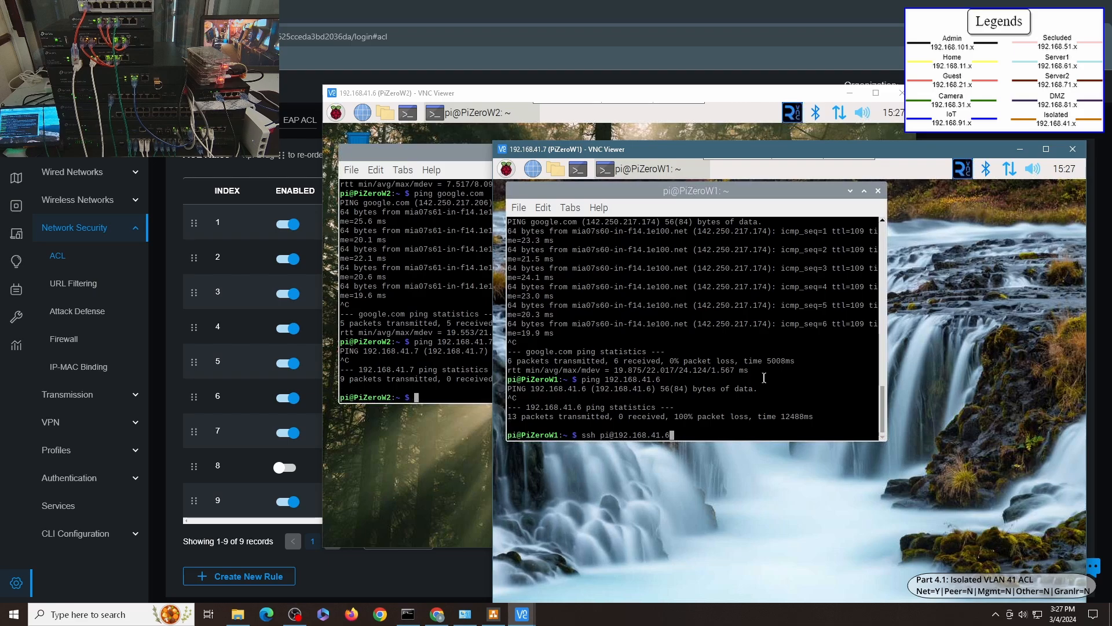
pyautogui.press('Return')
pyautogui.click(438, 341)
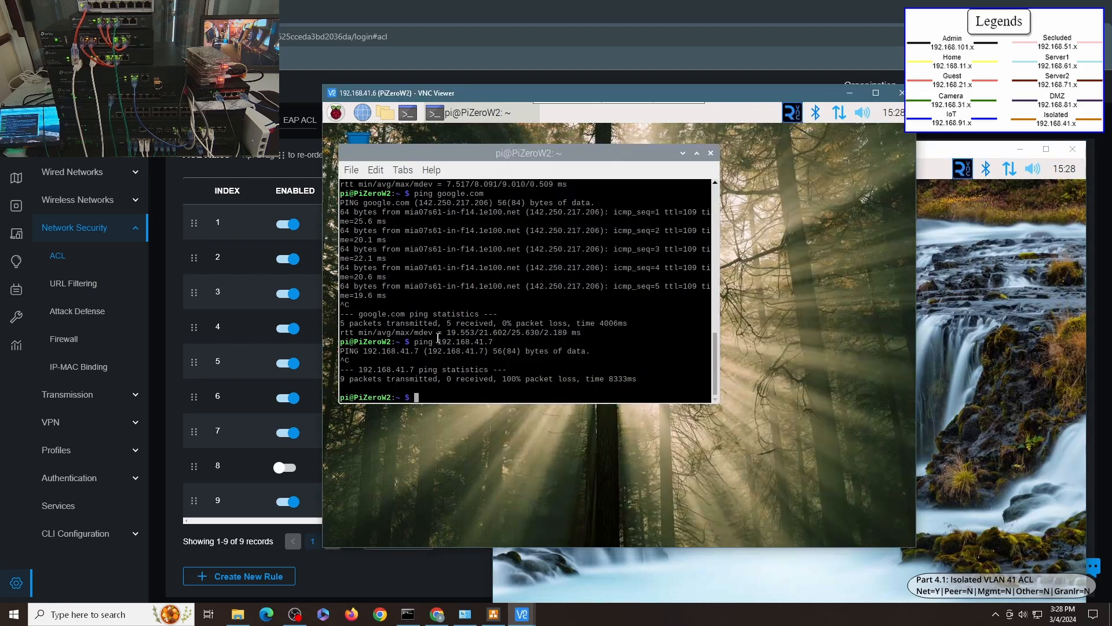
pyautogui.write('ssh pi@192.168.41.7')
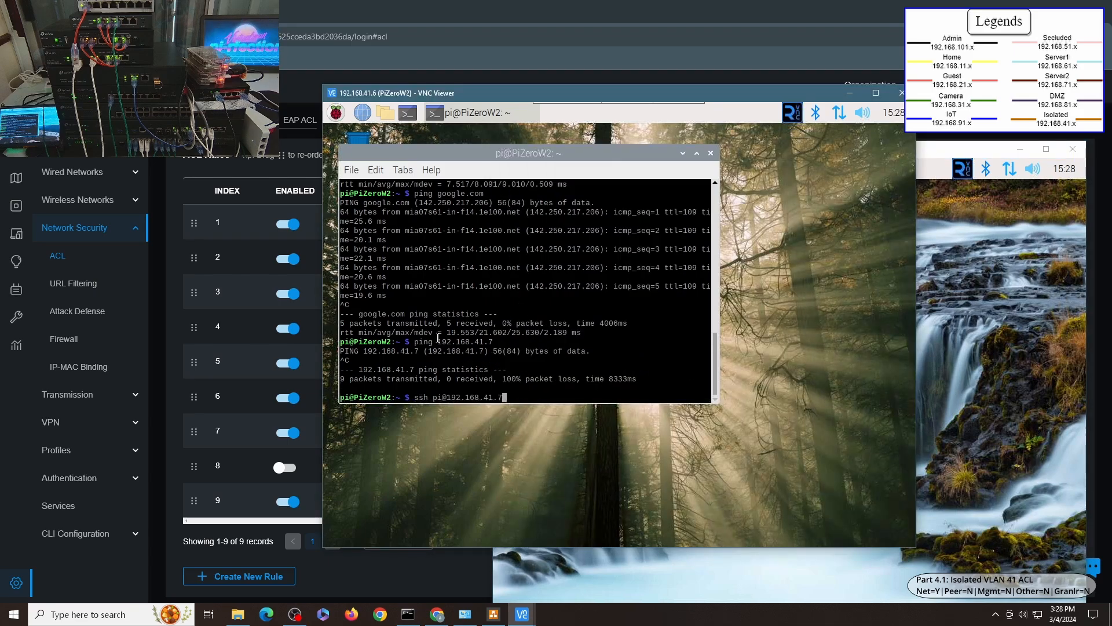
pyautogui.press('Return')
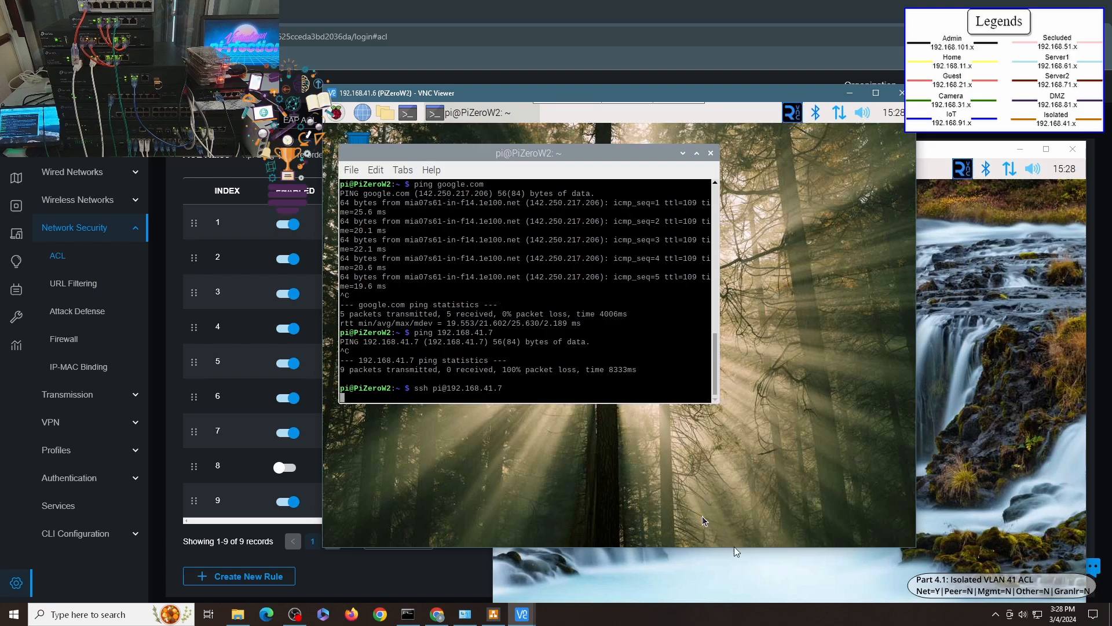
# Switch to the Omada ACL list, open the "3.Deny Camera to All" rule and examine its source and destination IP groups
pyautogui.hotkey('alt', 'Tab')
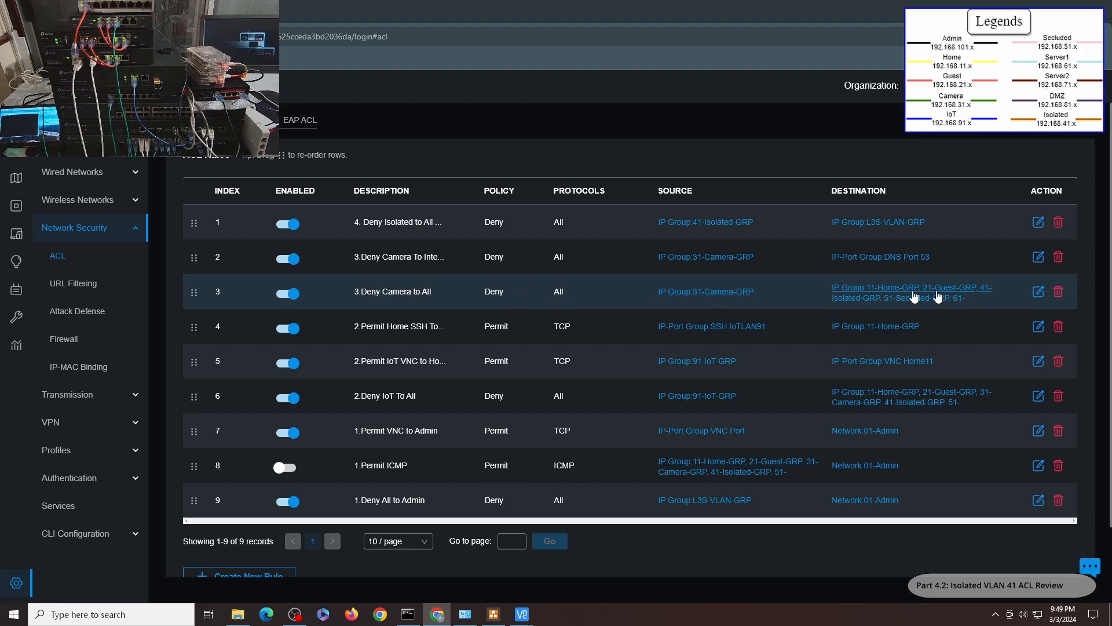
pyautogui.click(1038, 291)
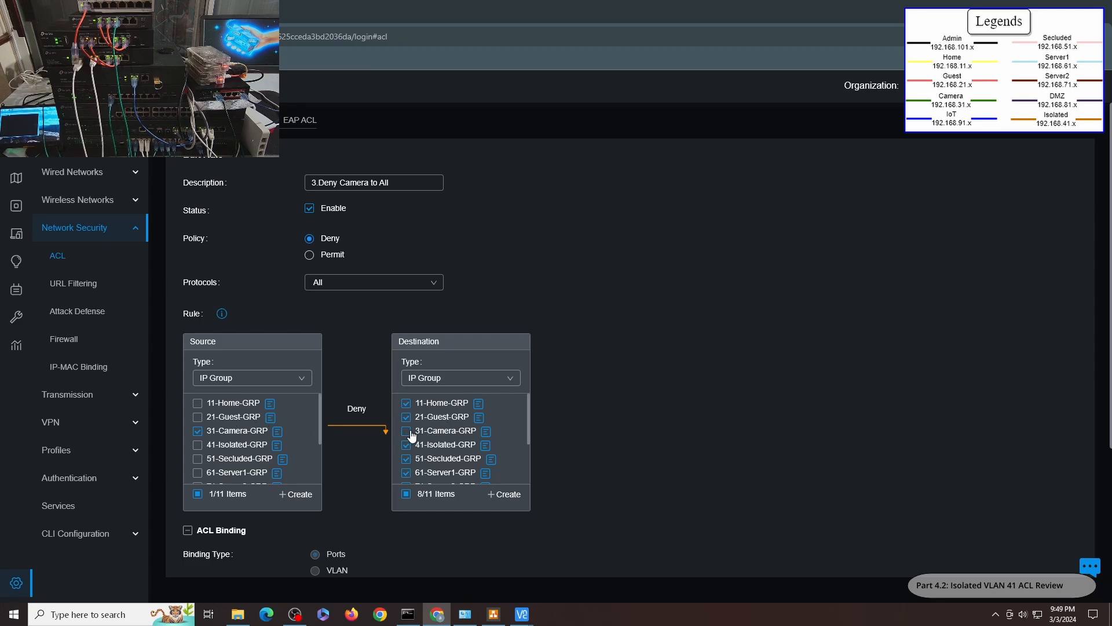
pyautogui.scroll(-2, 440, 436)
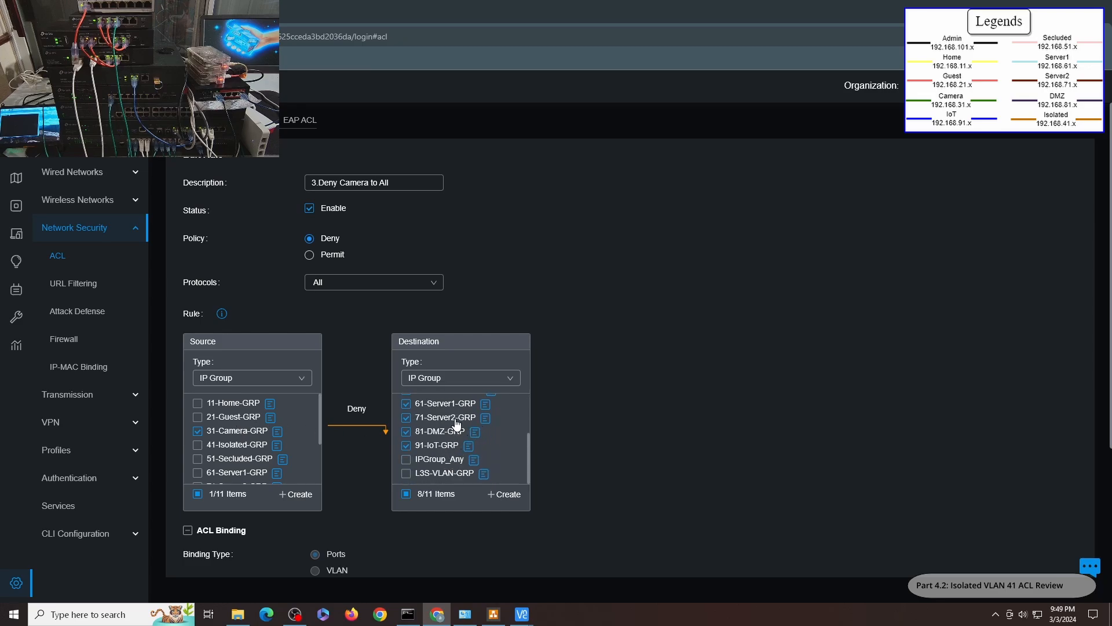
pyautogui.scroll(2, 457, 425)
pyautogui.scroll(-2, 455, 426)
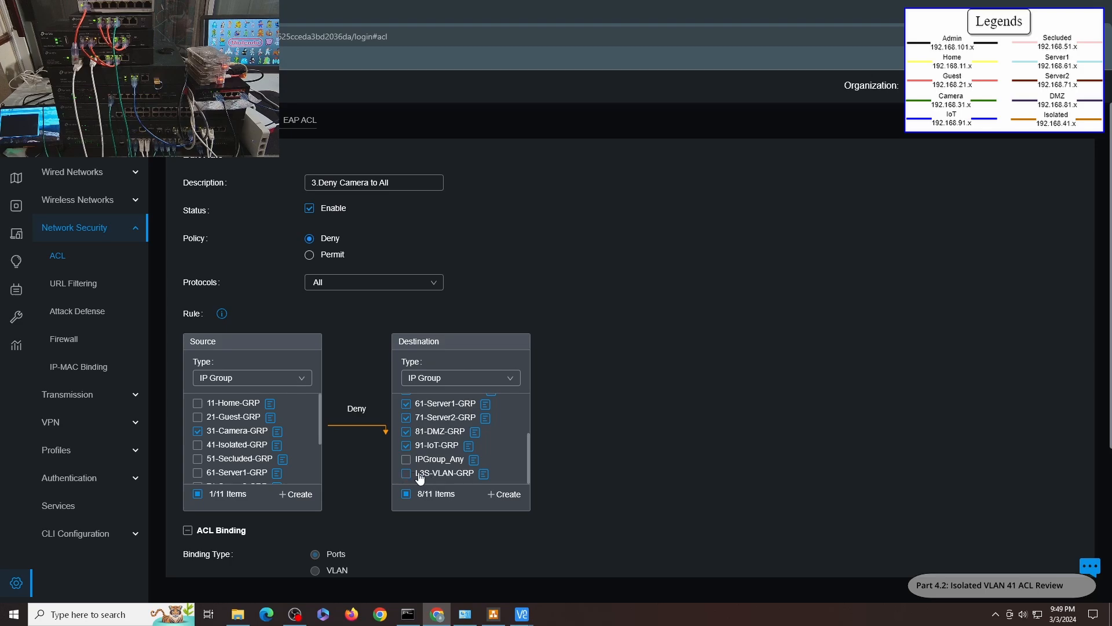
pyautogui.scroll(2, 423, 469)
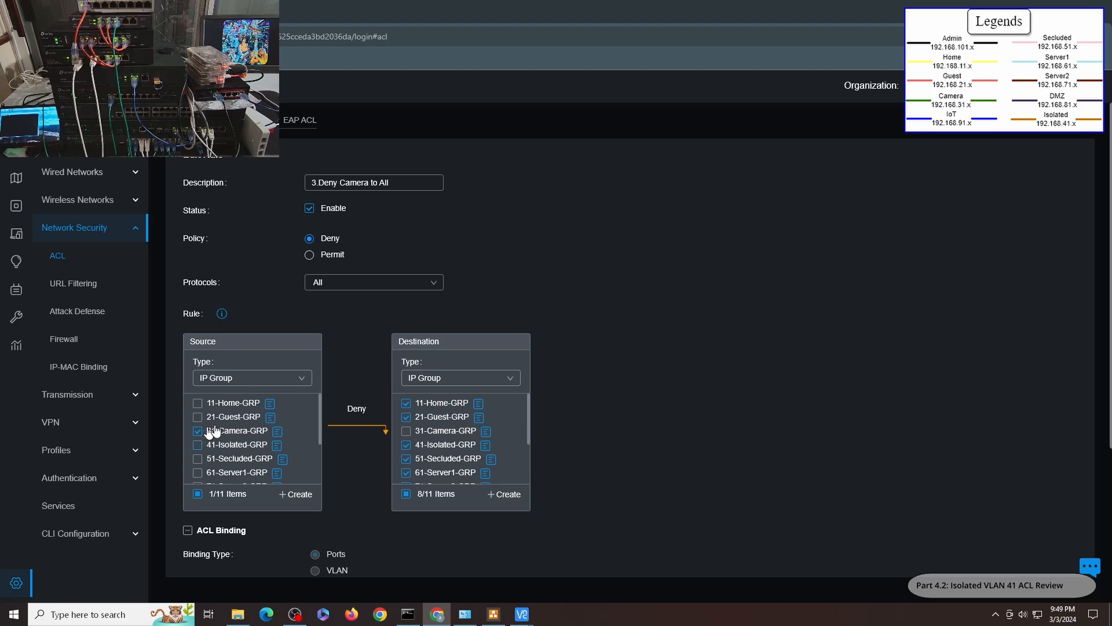
pyautogui.scroll(-2, 428, 431)
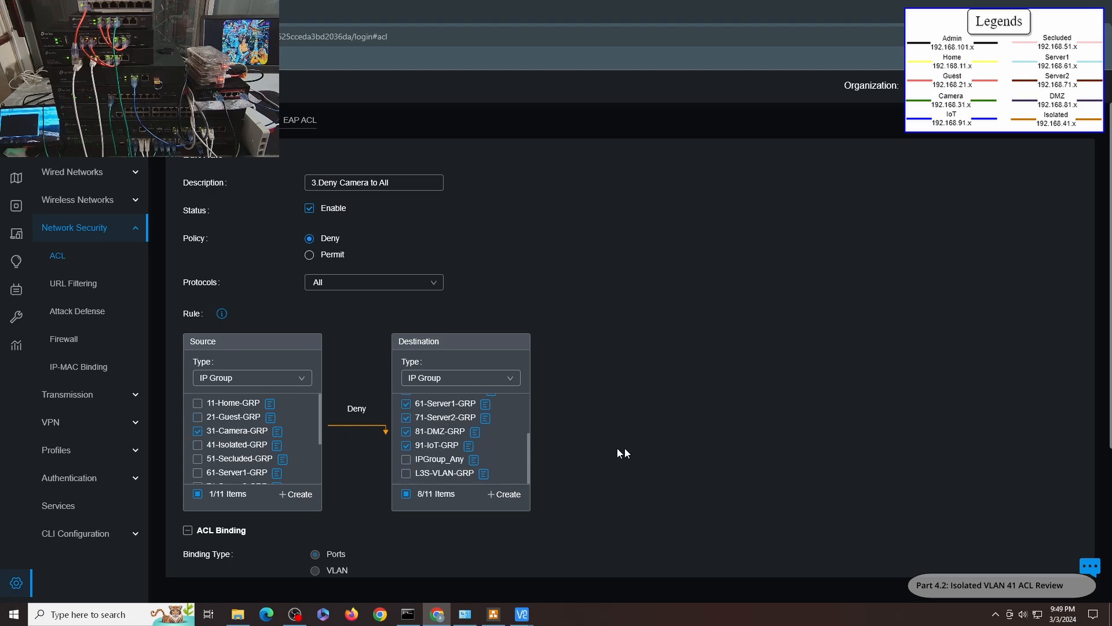
# Leave the Camera rule and open "4. Deny Isolated to All and Itself" to examine its source and destination groups
pyautogui.scroll(-3, 622, 452)
pyautogui.click(206, 522)
pyautogui.scroll(1, 396, 270)
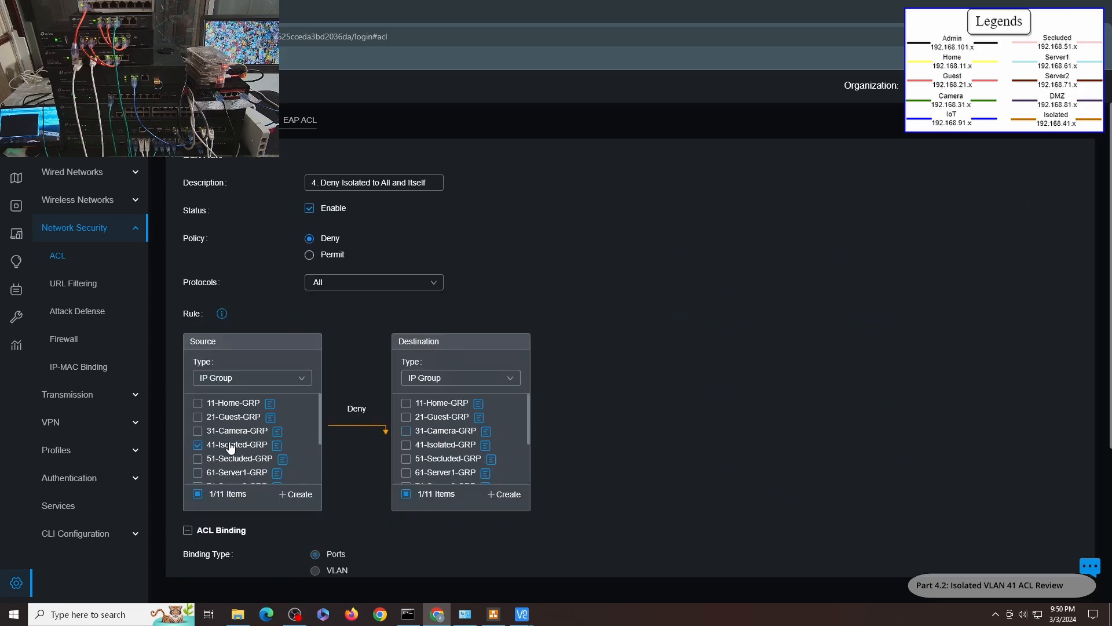
# Examine the isolated rule's L3S-VLAN-GRP destination and ACL port binding, and leave the rule without saving
pyautogui.scroll(-3, 499, 440)
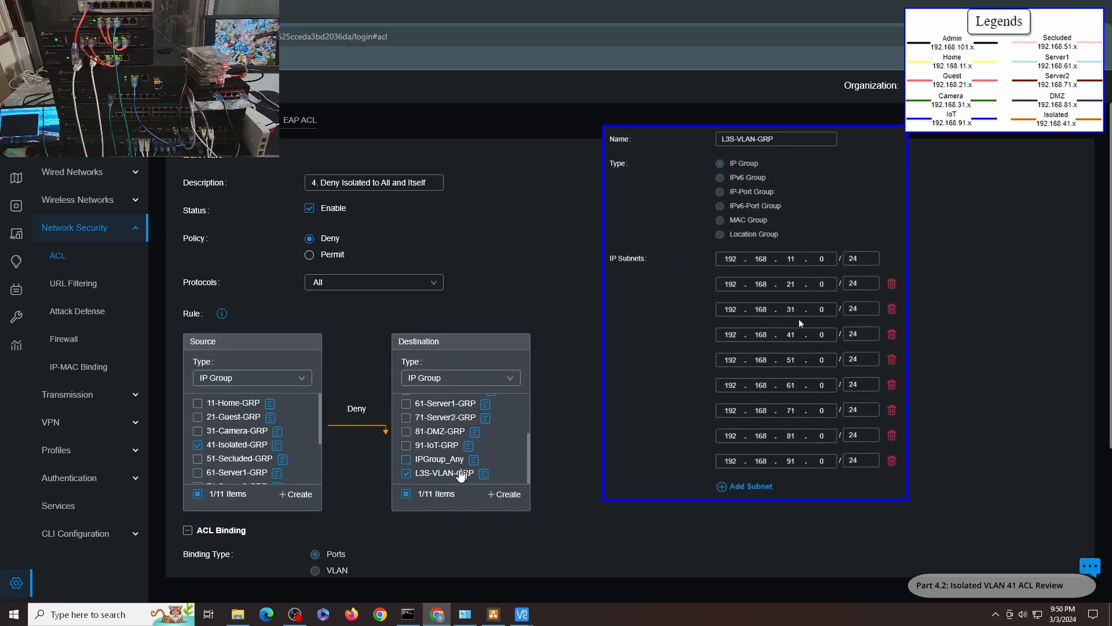
pyautogui.scroll(-2, 461, 486)
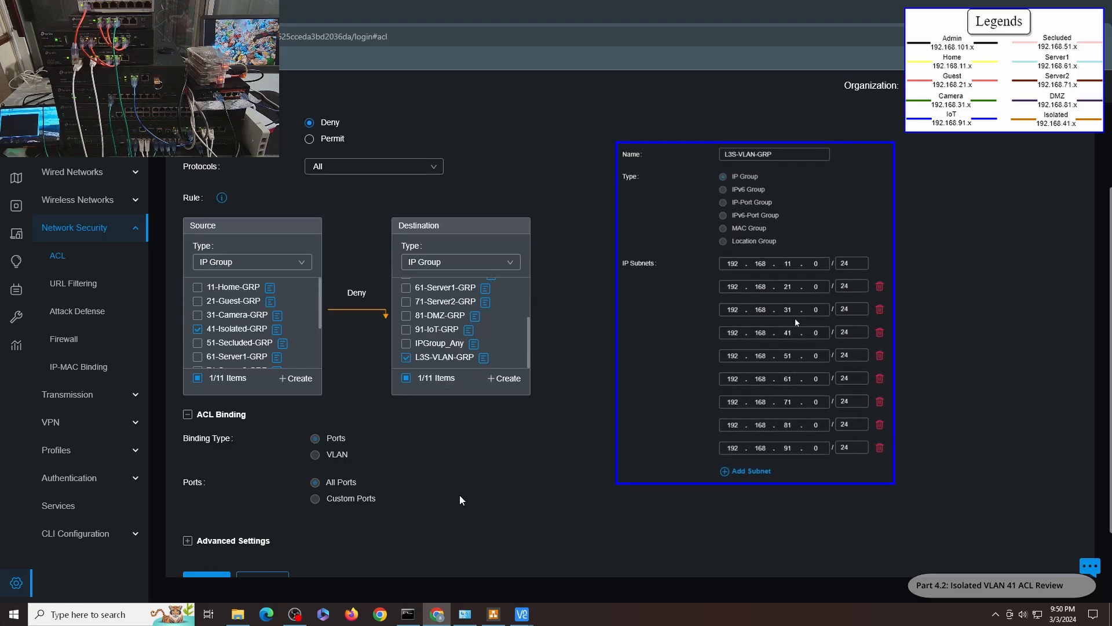
pyautogui.scroll(-1, 461, 499)
pyautogui.click(262, 520)
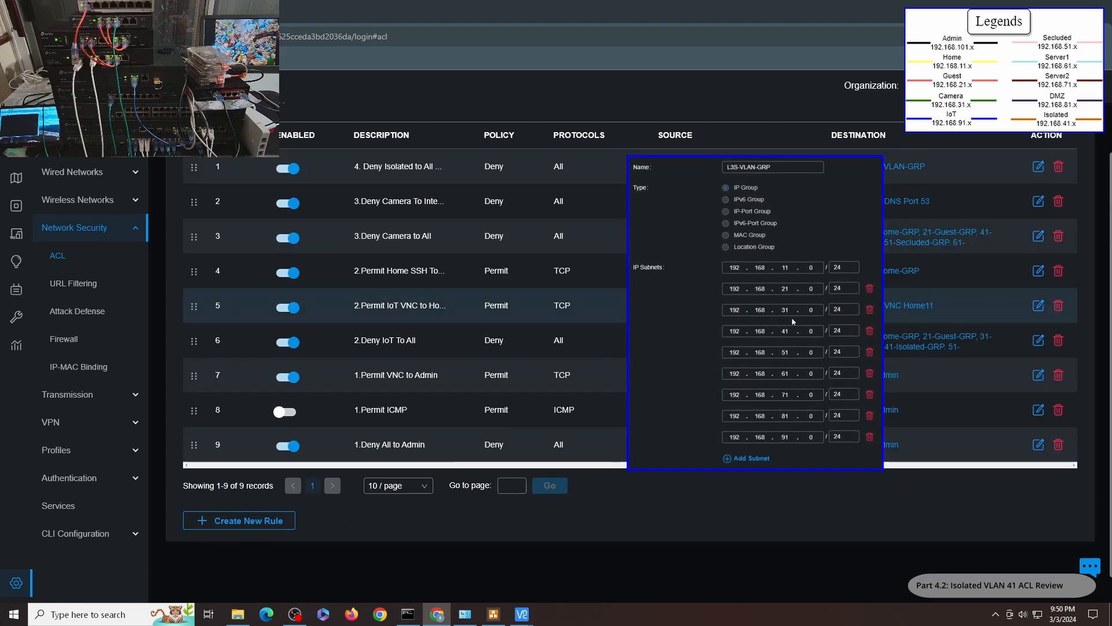
# Compare the rules in the Switch ACL list with those in the EAP ACL list, finishing on the EAP ACL list
pyautogui.scroll(1, 709, 470)
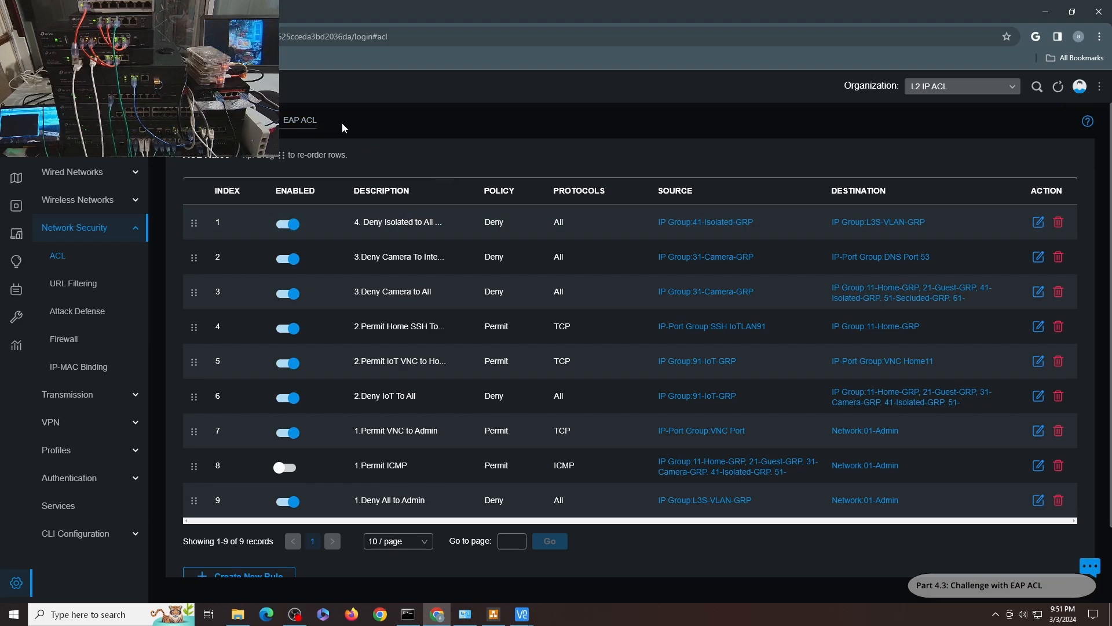
pyautogui.click(307, 123)
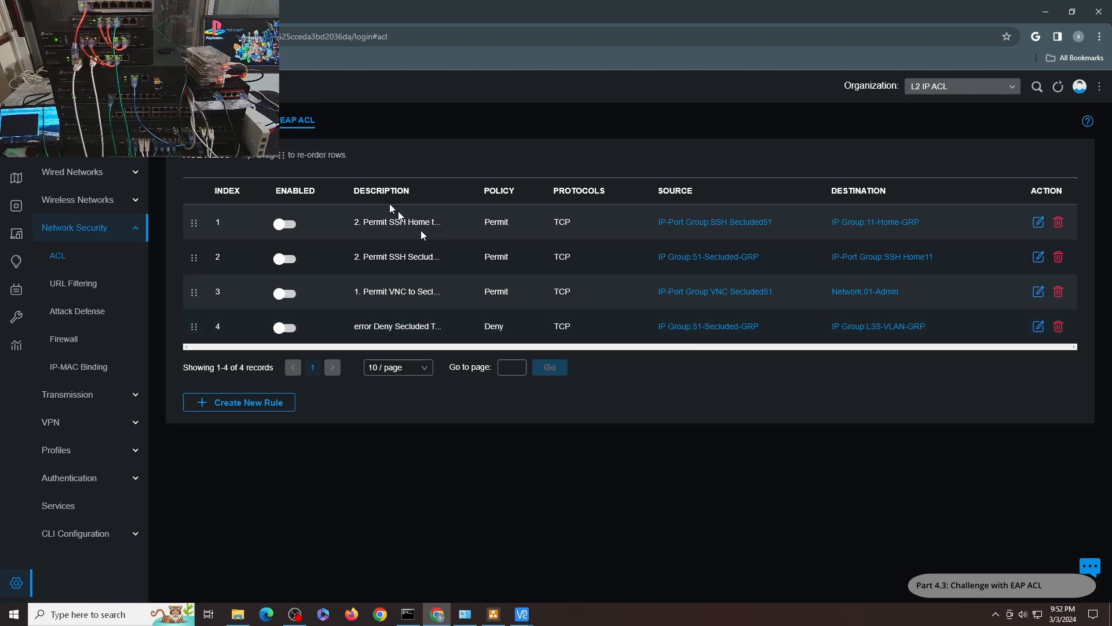
pyautogui.click(249, 120)
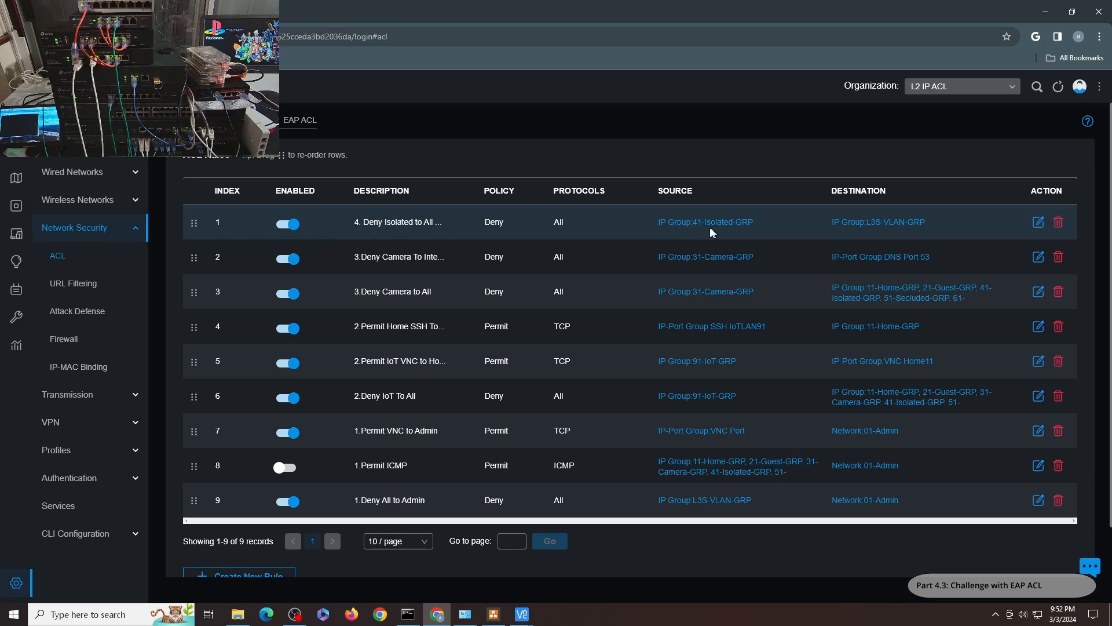
pyautogui.click(299, 120)
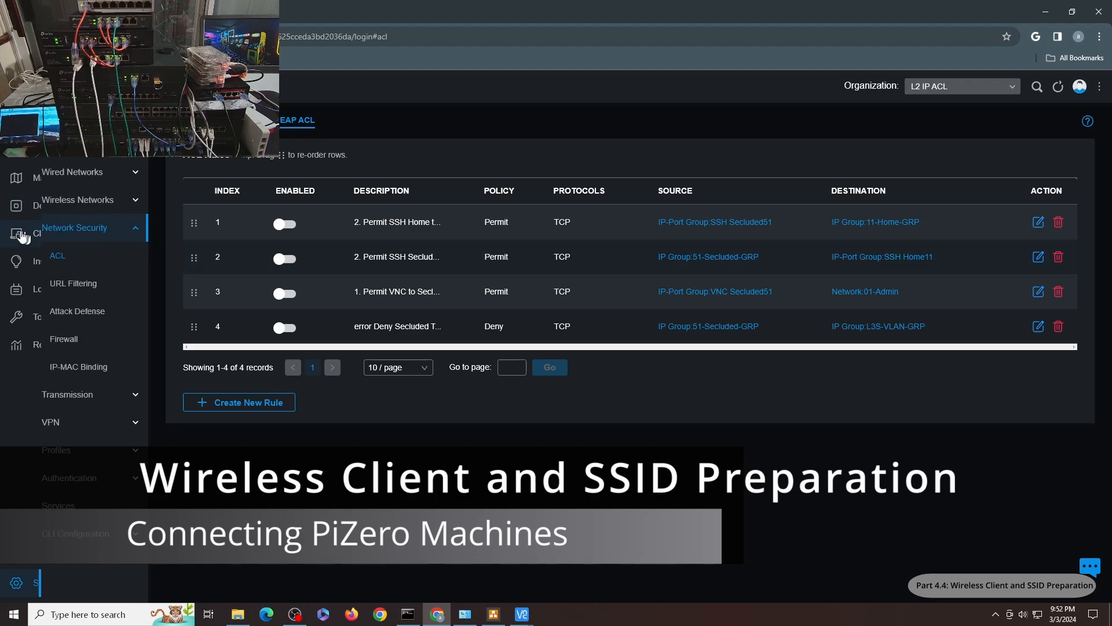
# Open the SG-3428-RT01 switch from the device list and inspect the profiles assigned to ports 13 and 15
pyautogui.moveTo(47, 216)
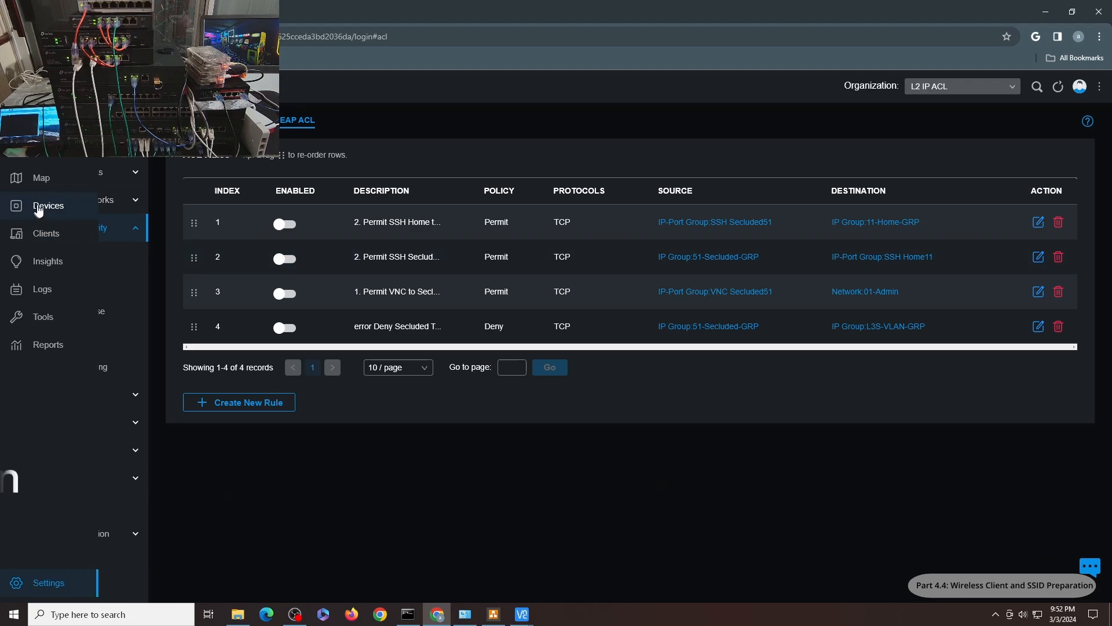
pyautogui.click(39, 210)
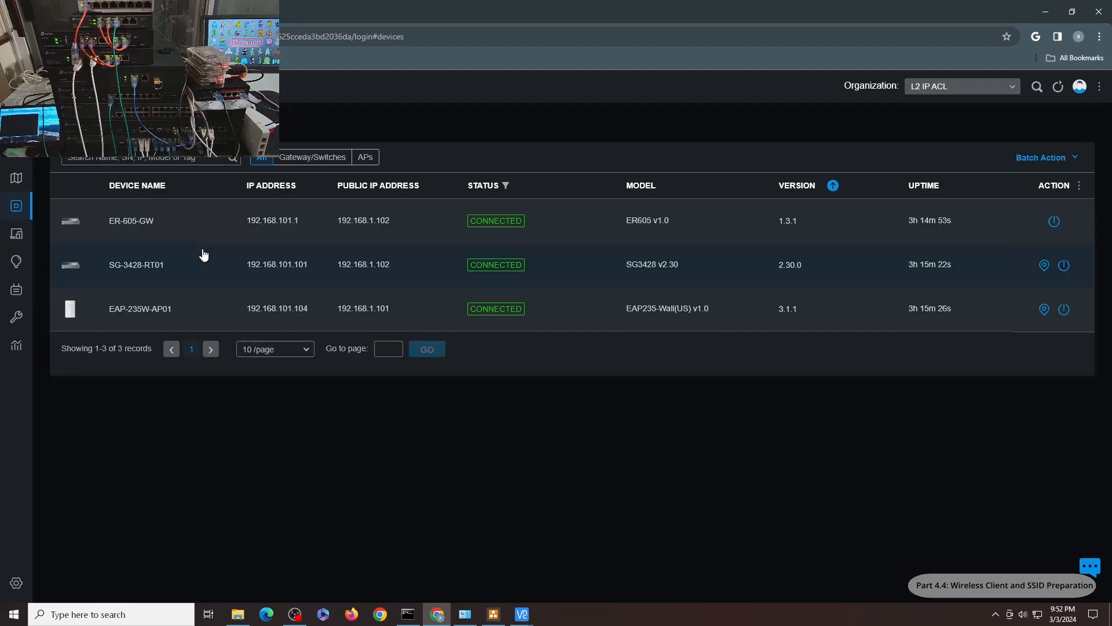
pyautogui.click(646, 268)
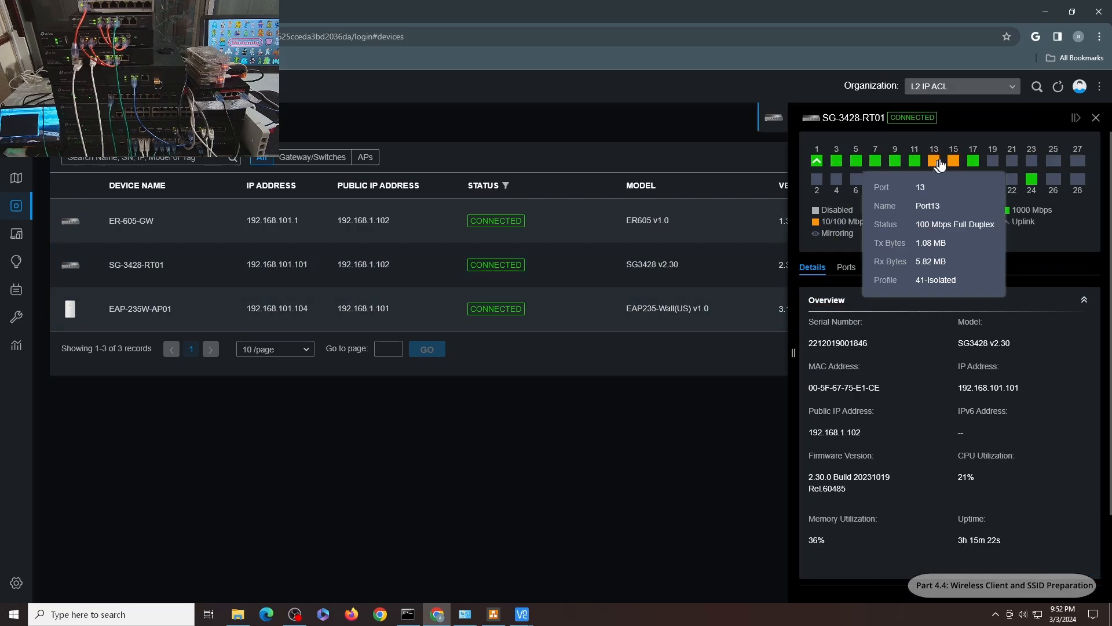
pyautogui.moveTo(954, 167)
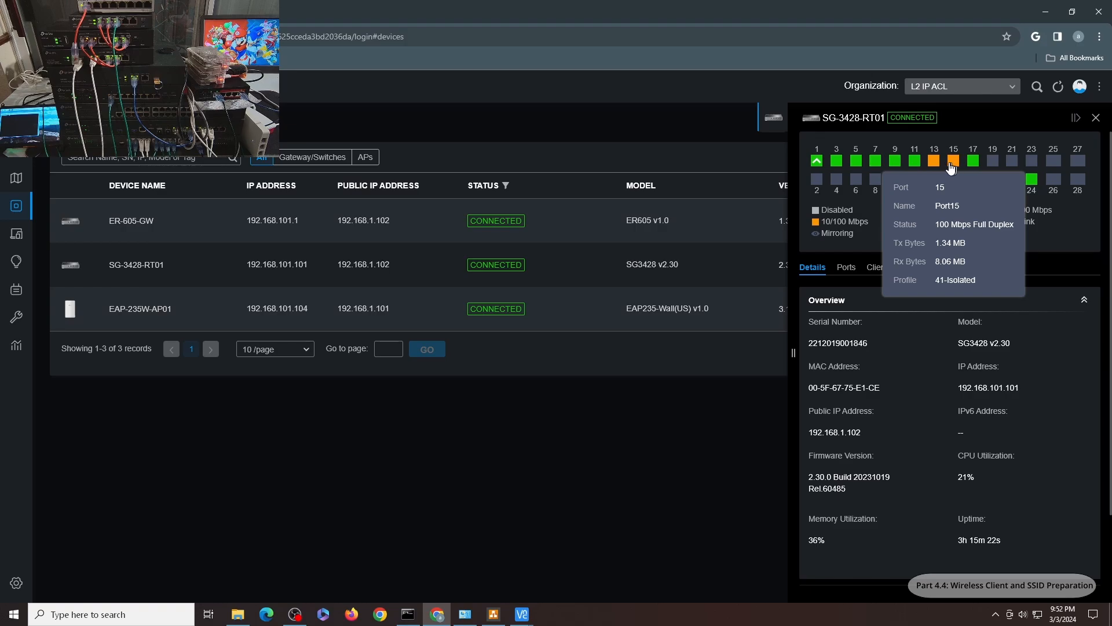
pyautogui.click(933, 162)
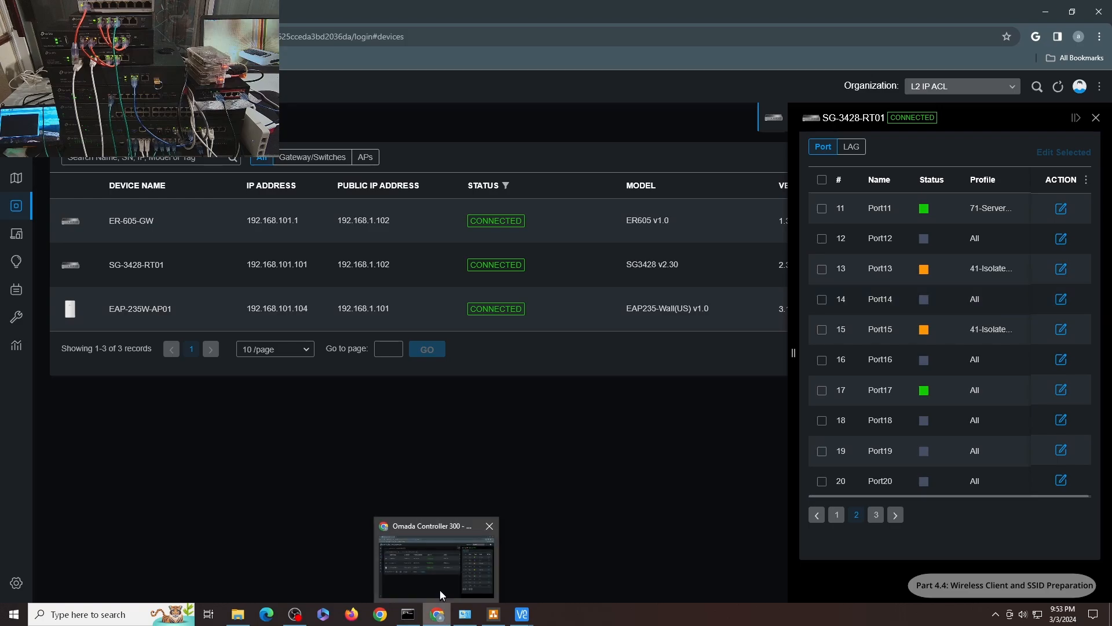
# Switch to the VNC sessions, turn on the wireless LAN on PiZeroW1 and check which SSID each PiZero uses
pyautogui.moveTo(472, 614)
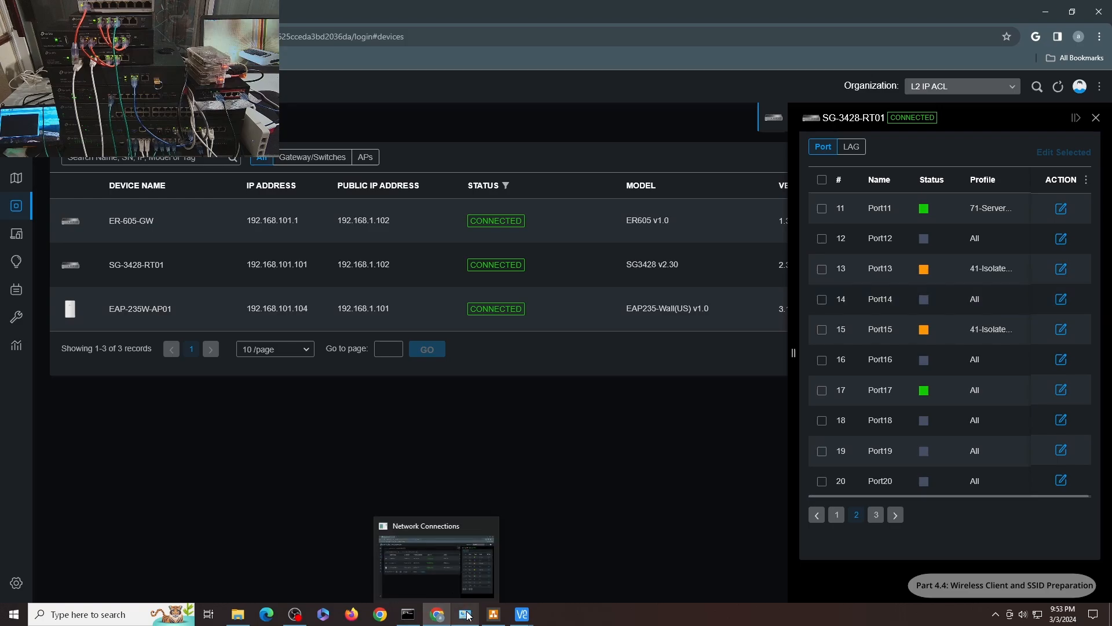
pyautogui.click(522, 615)
pyautogui.click(608, 579)
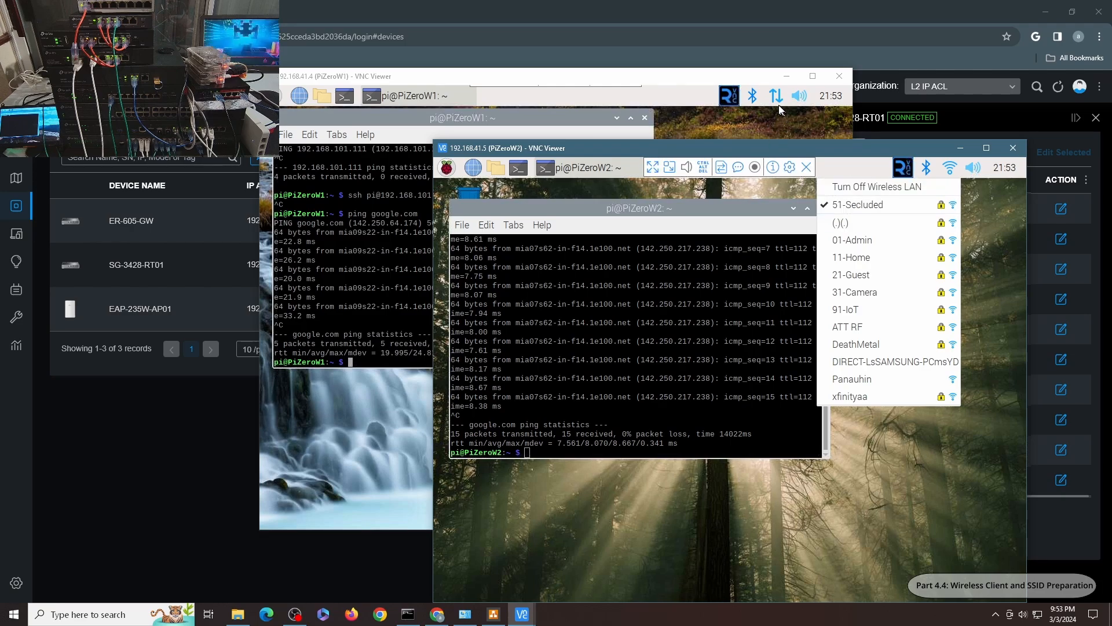
pyautogui.click(778, 104)
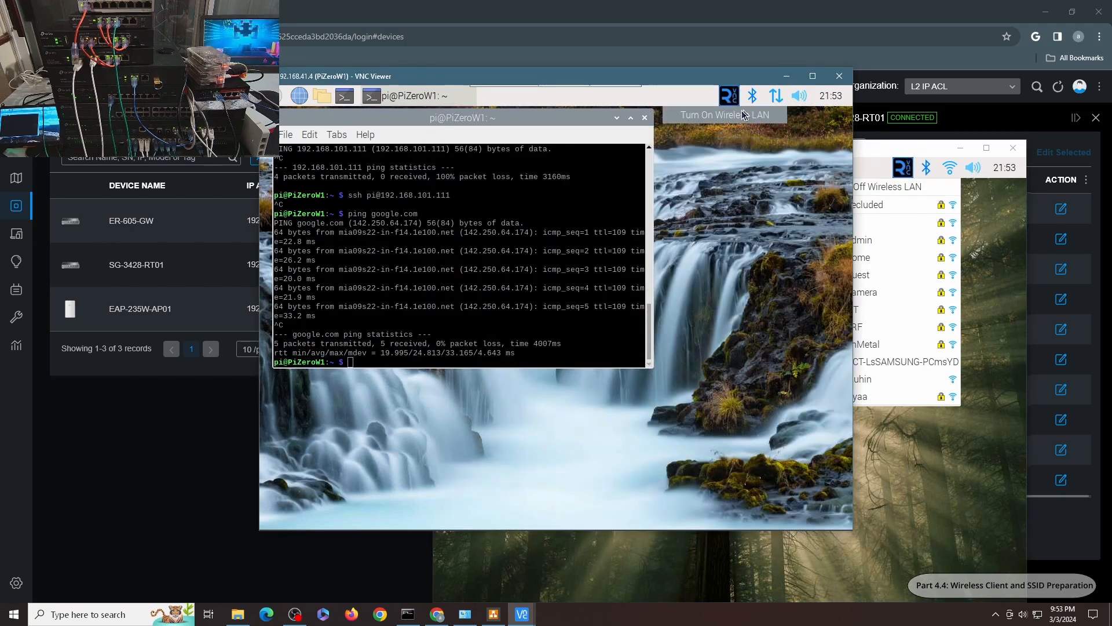
pyautogui.click(777, 102)
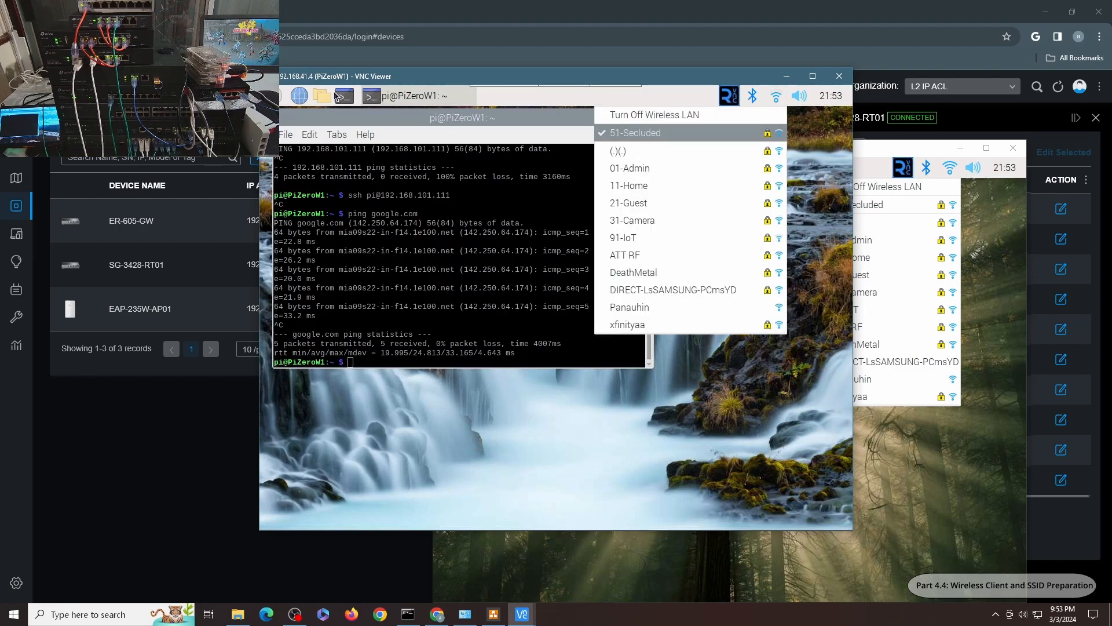
pyautogui.click(346, 116)
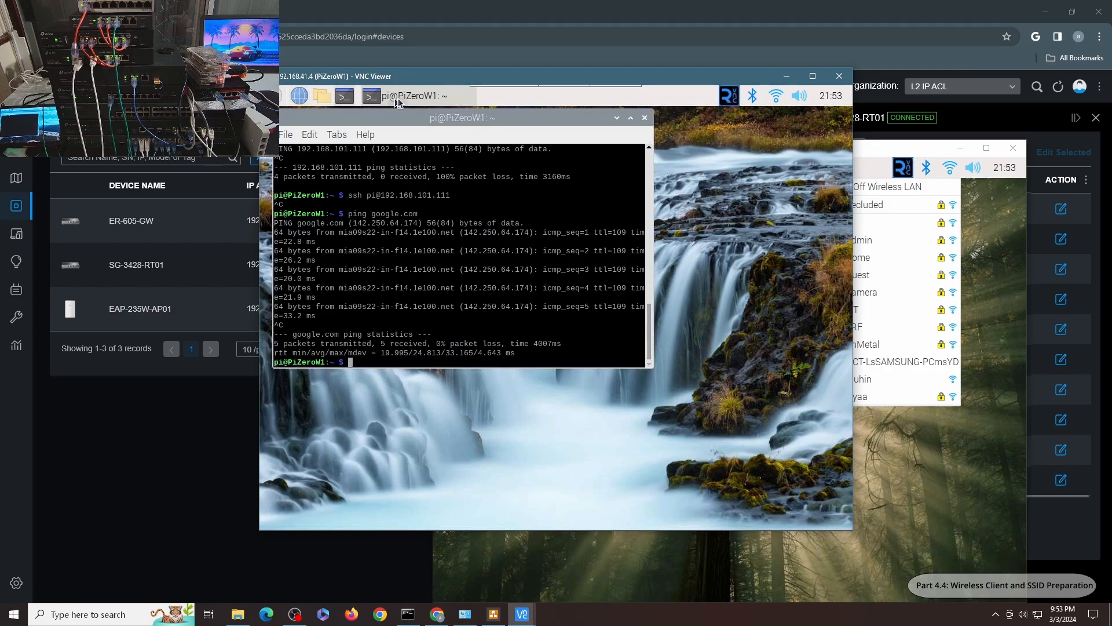
pyautogui.click(935, 511)
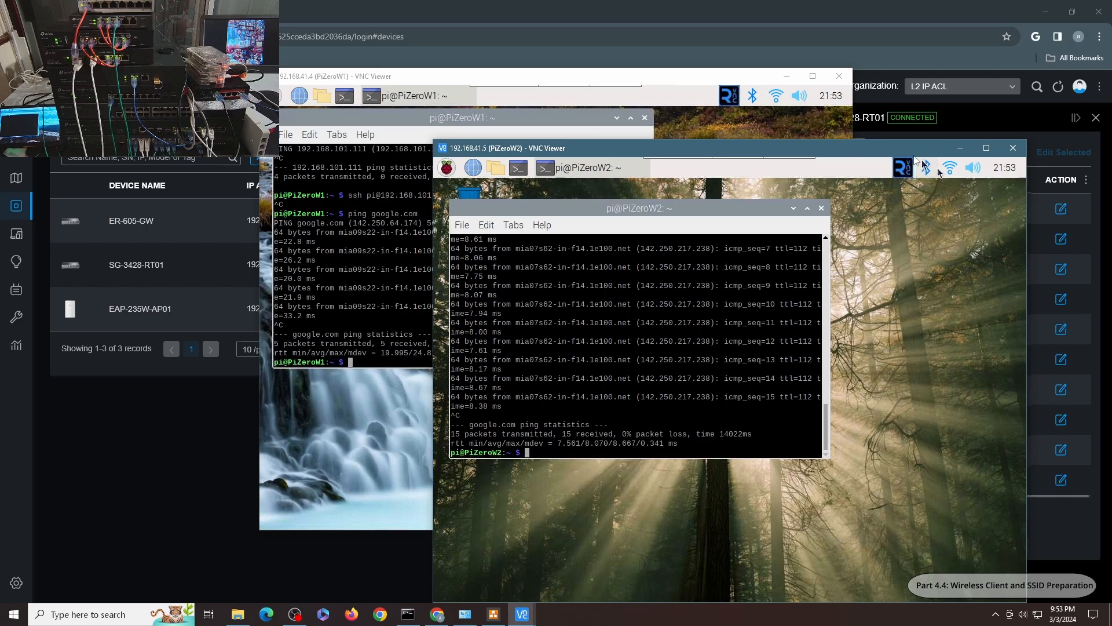
# Run "ip add" on PiZeroW1 and on PiZeroW2 to check their eth0 and wlan0 addresses
pyautogui.click(387, 242)
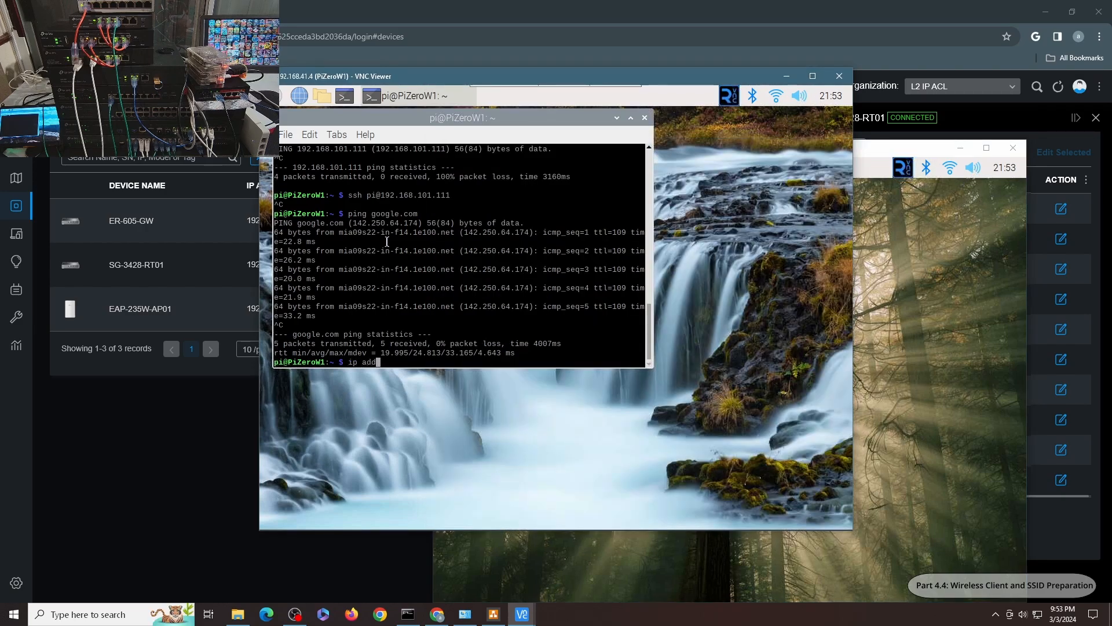
pyautogui.write('ip add')
pyautogui.press('Return')
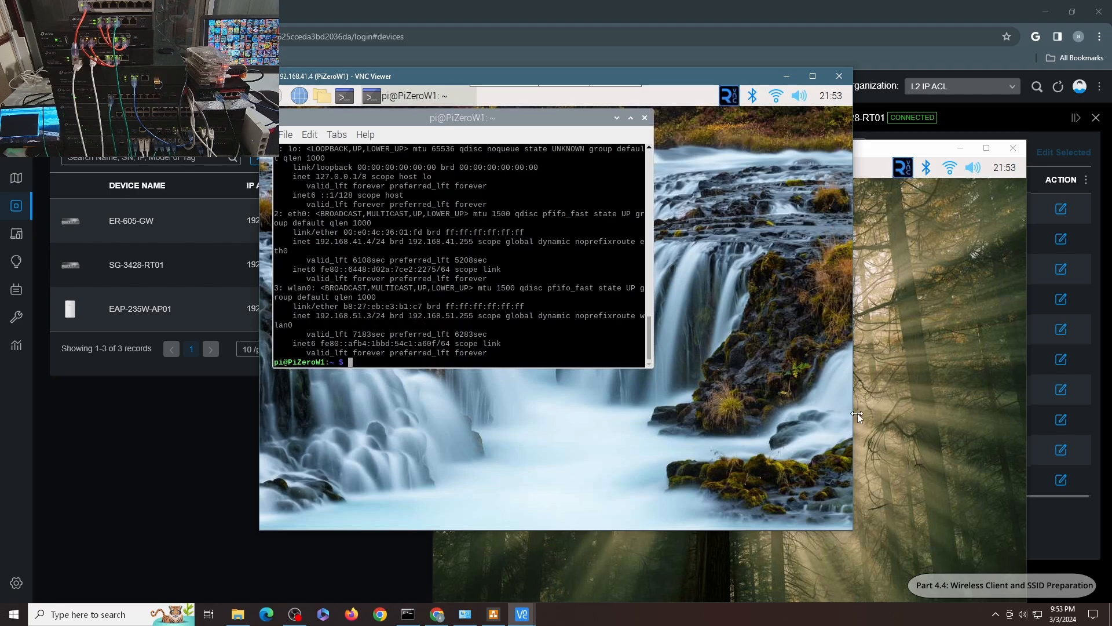
pyautogui.click(920, 415)
pyautogui.click(643, 344)
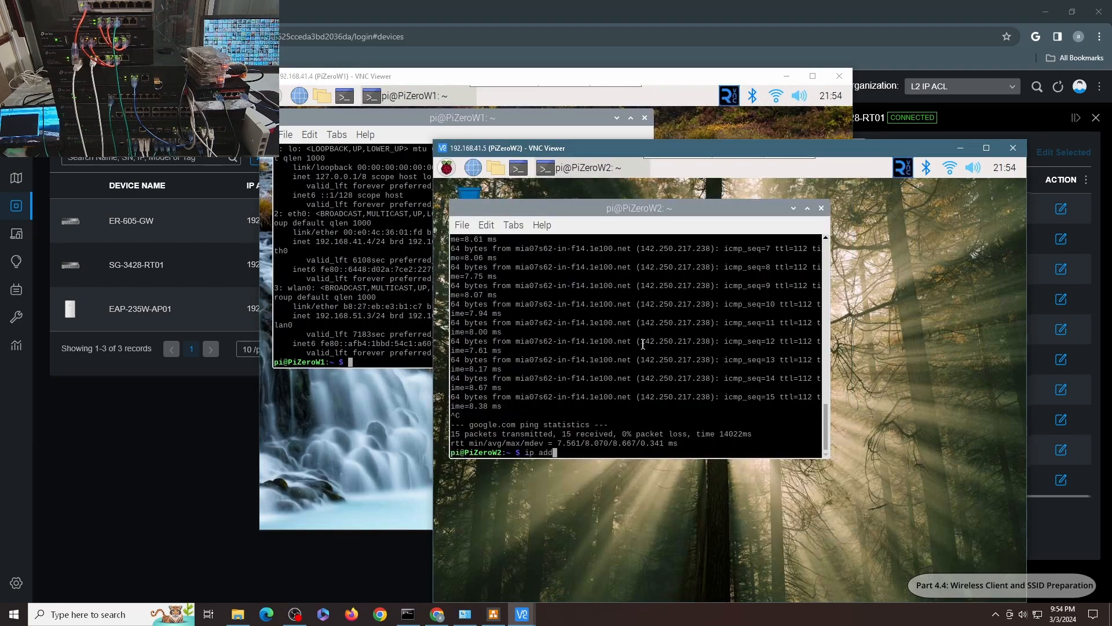
pyautogui.write('ip add')
pyautogui.press('Return')
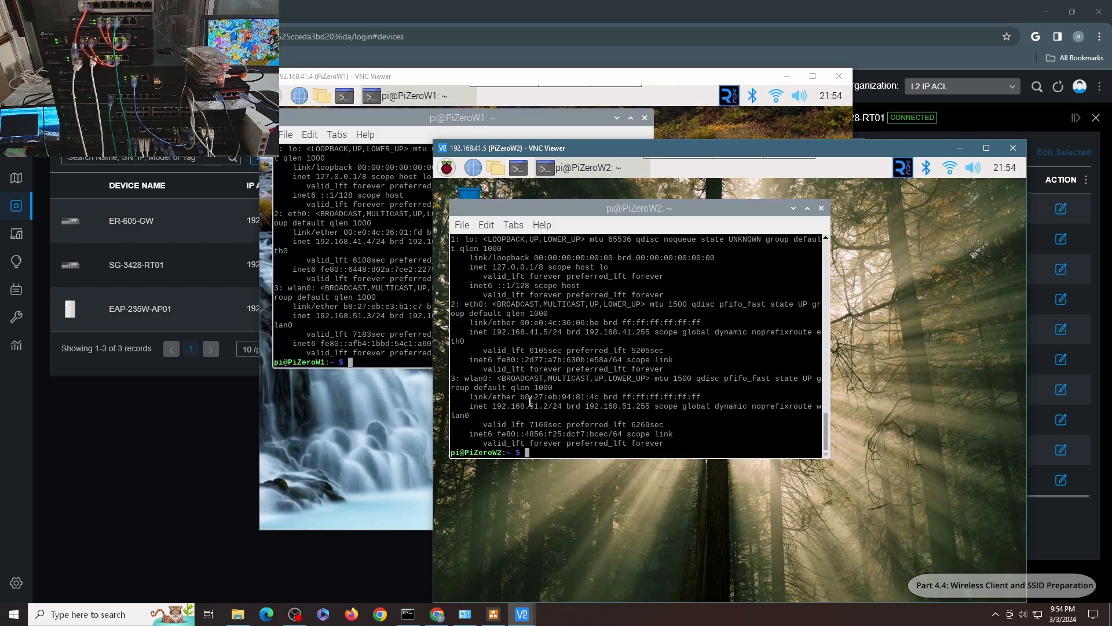
# Switch back to the Omada controller, refresh the SG-3428-RT01 details and check the link status of ports 13 and 15
pyautogui.click(178, 443)
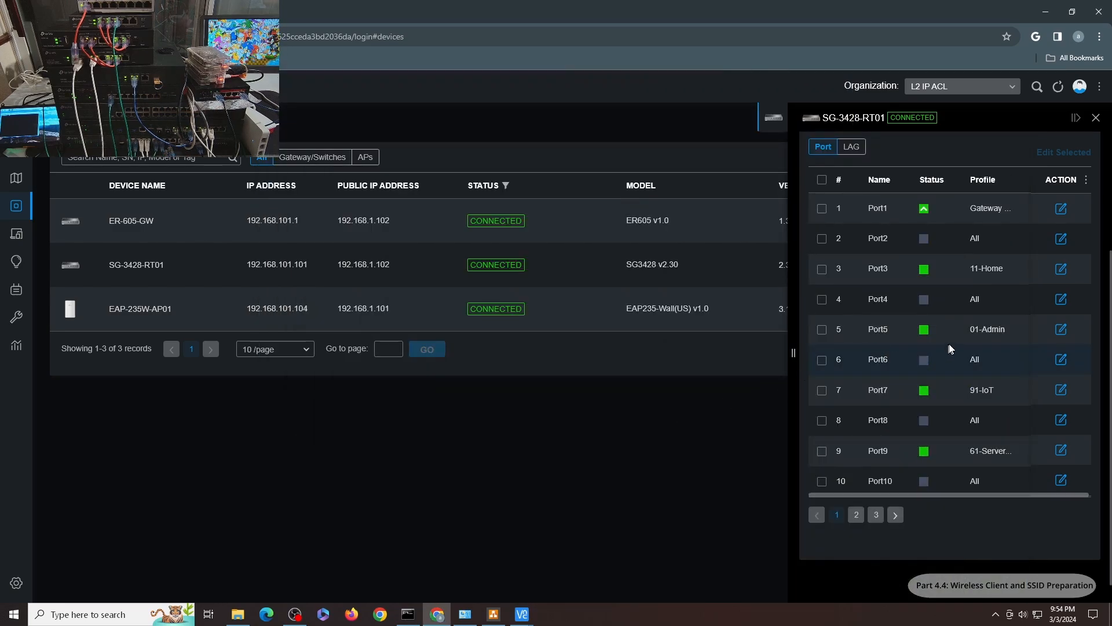
pyautogui.scroll(3, 966, 290)
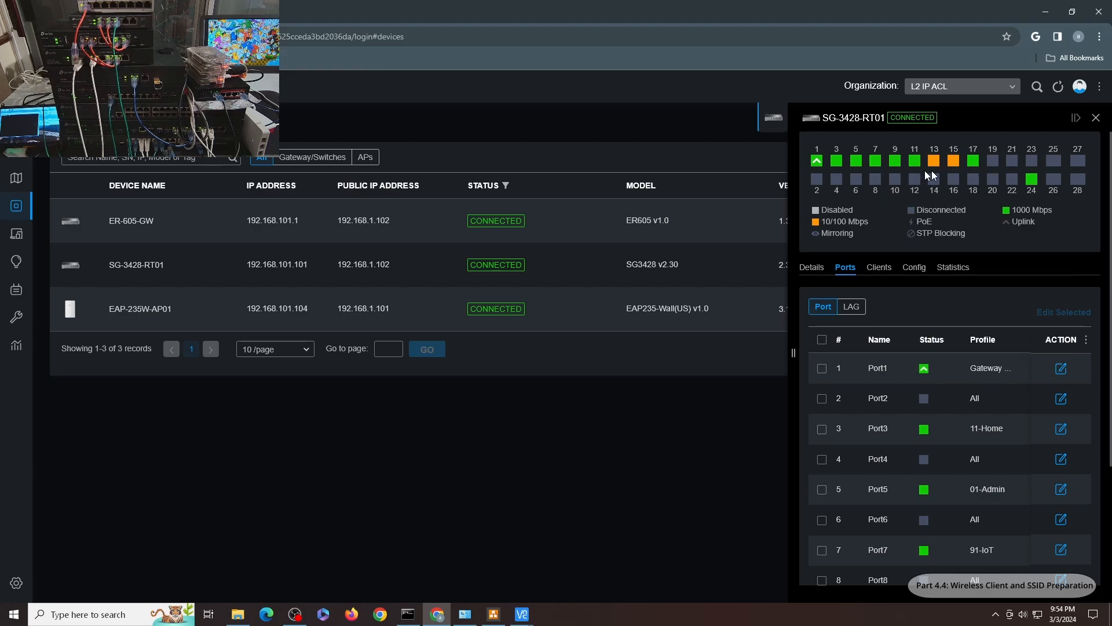
pyautogui.click(1061, 92)
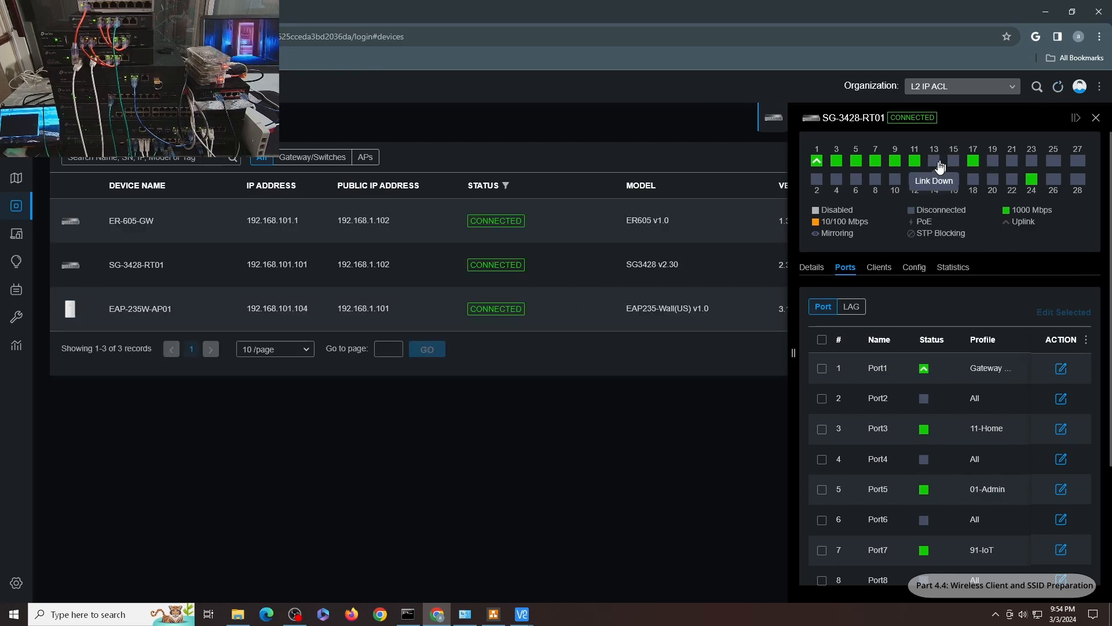
pyautogui.scroll(-1, 881, 203)
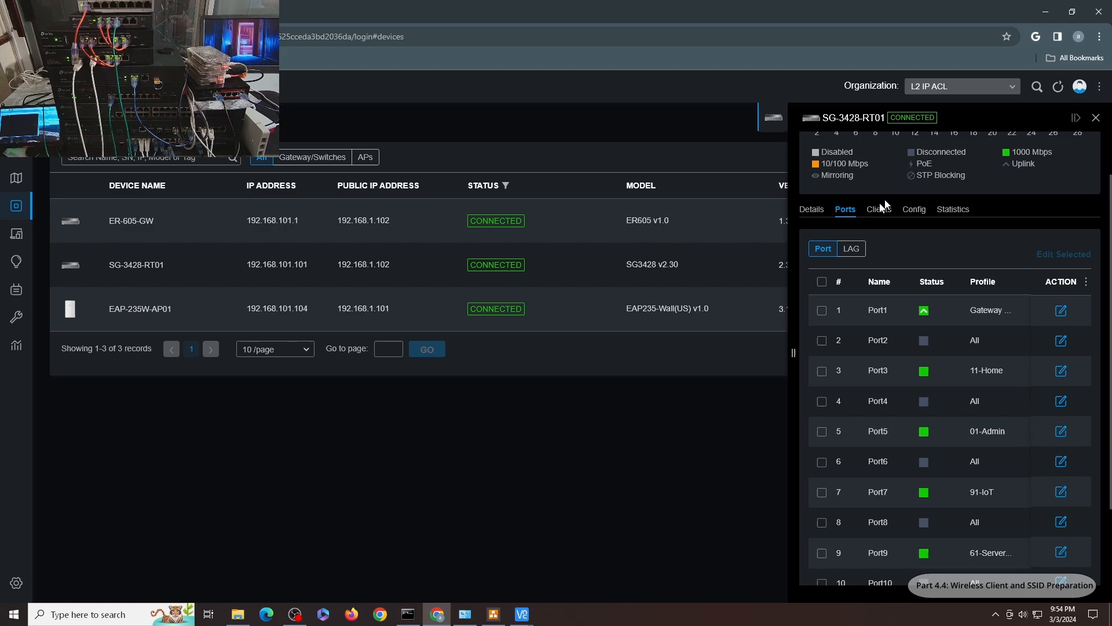
# Check whether the VNC sessions to 192.168.41.4 and 192.168.41.5 still respond, and close both
pyautogui.moveTo(533, 613)
pyautogui.click(544, 570)
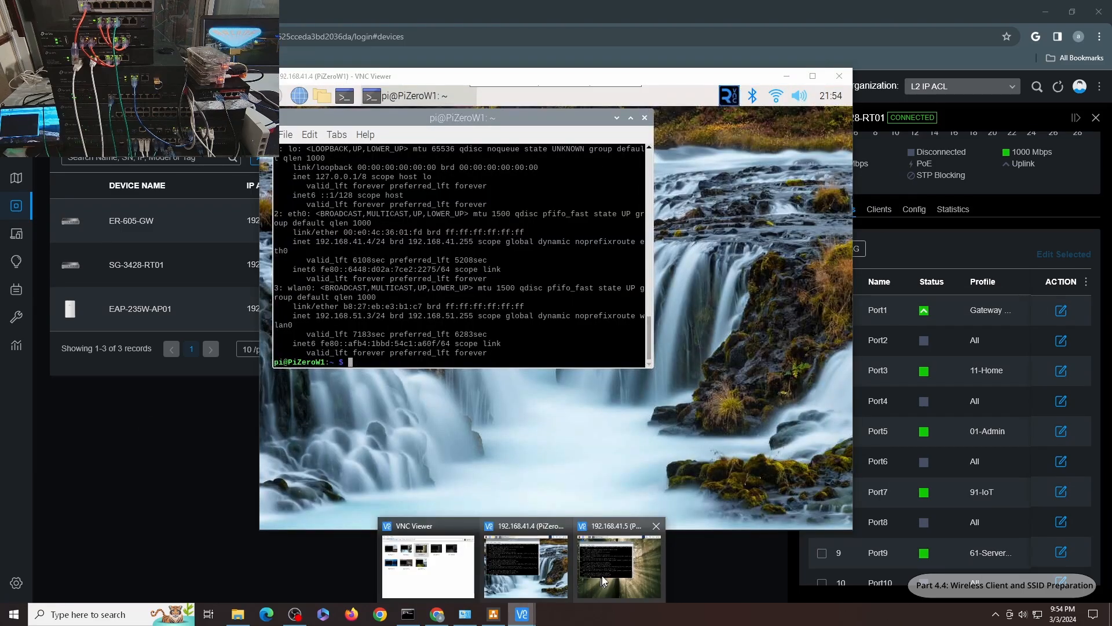
pyautogui.click(606, 575)
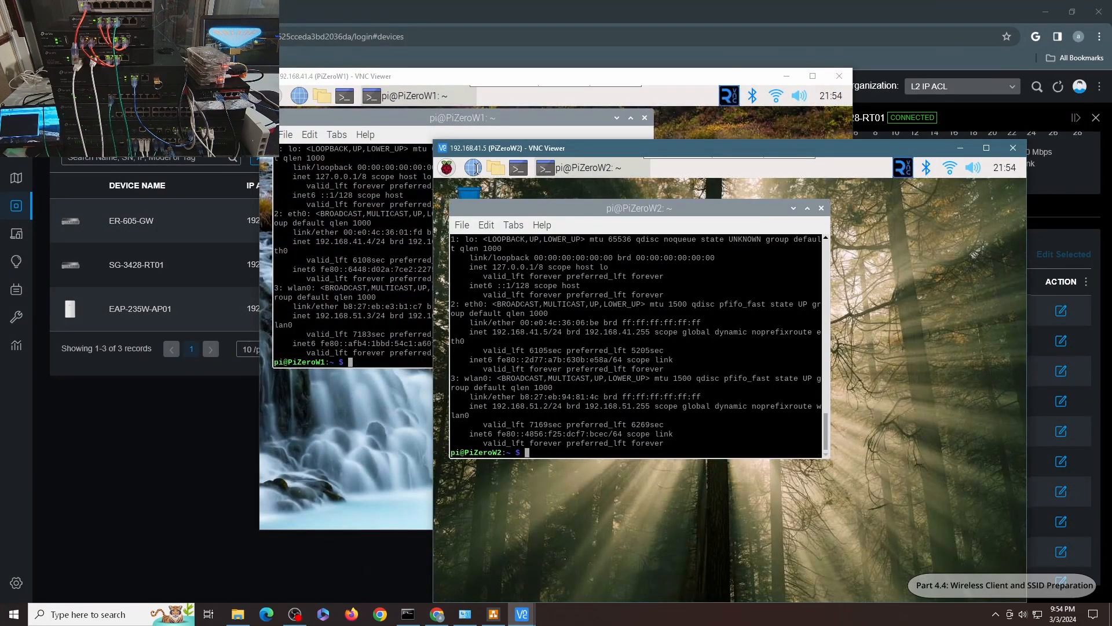
pyautogui.click(410, 219)
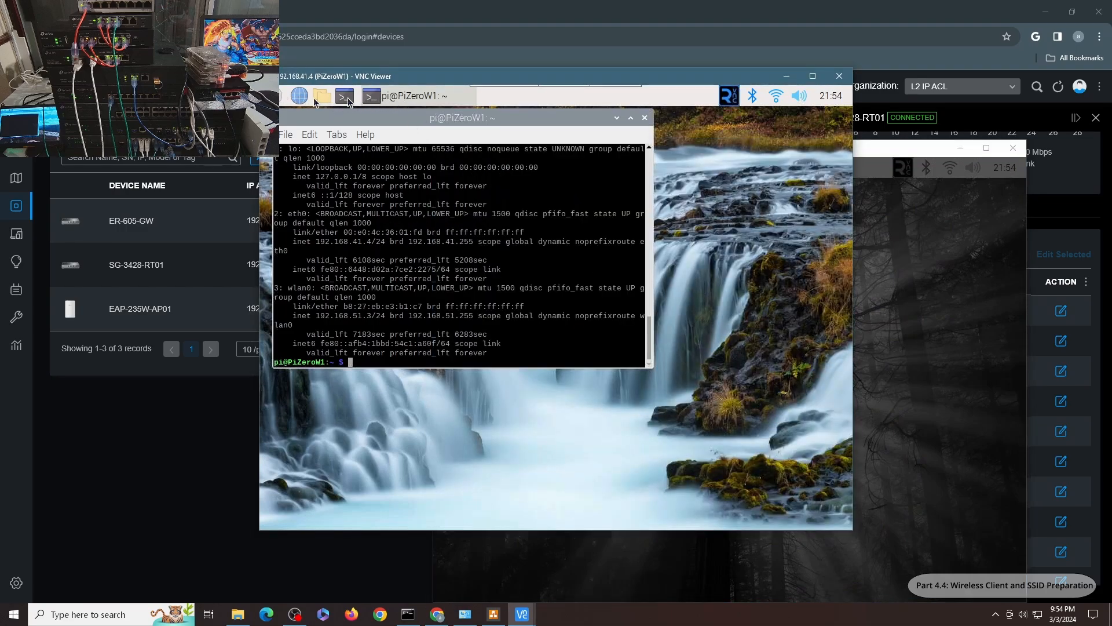
pyautogui.click(994, 349)
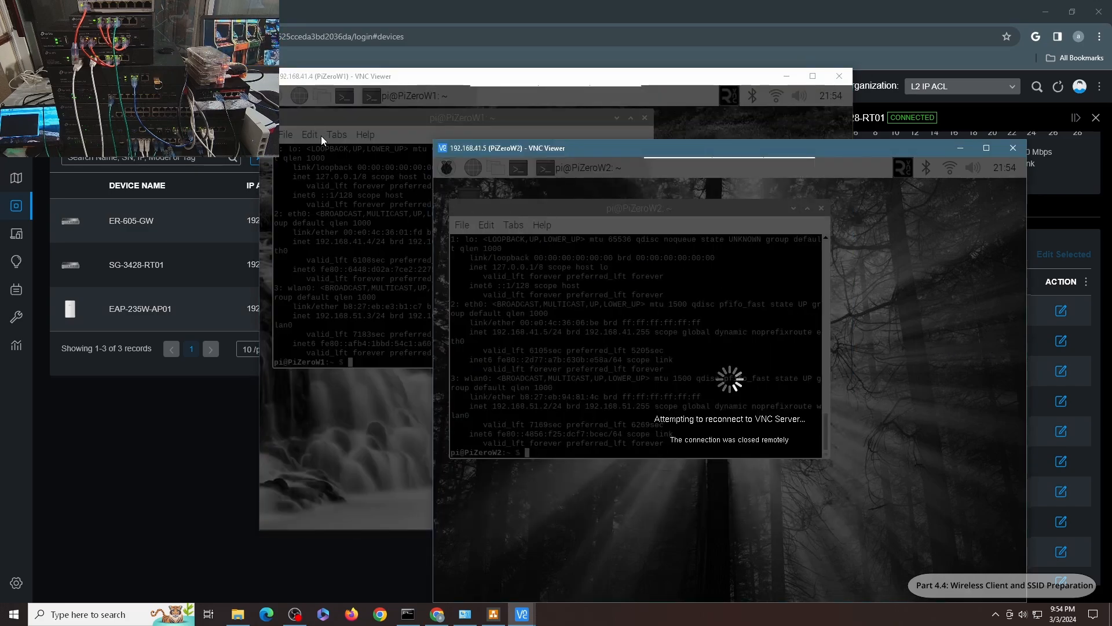
pyautogui.click(321, 135)
pyautogui.click(888, 372)
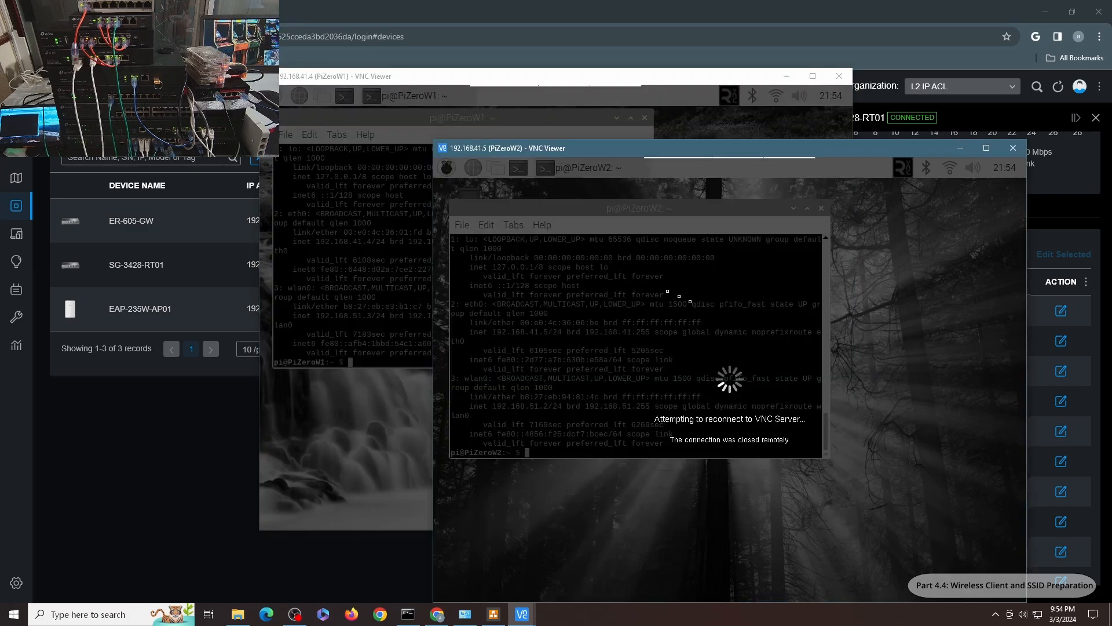
pyautogui.click(379, 220)
pyautogui.click(1013, 148)
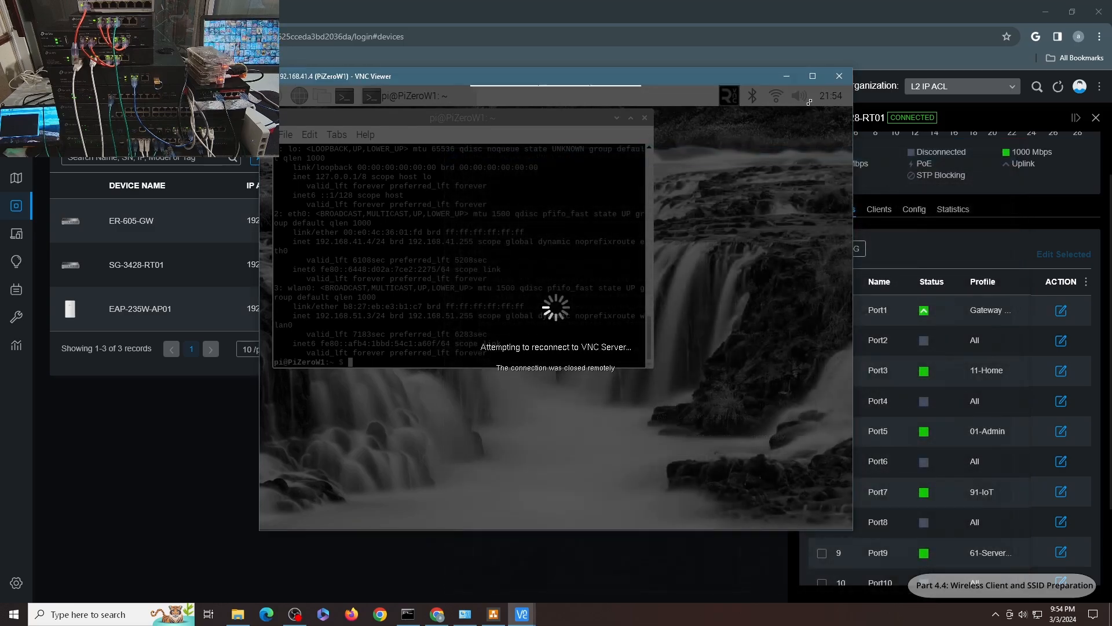
pyautogui.click(839, 76)
# Open VNC connections to the PiZero machines' wireless addresses, 192.168.51.2 and 192.168.51.3
pyautogui.click(521, 614)
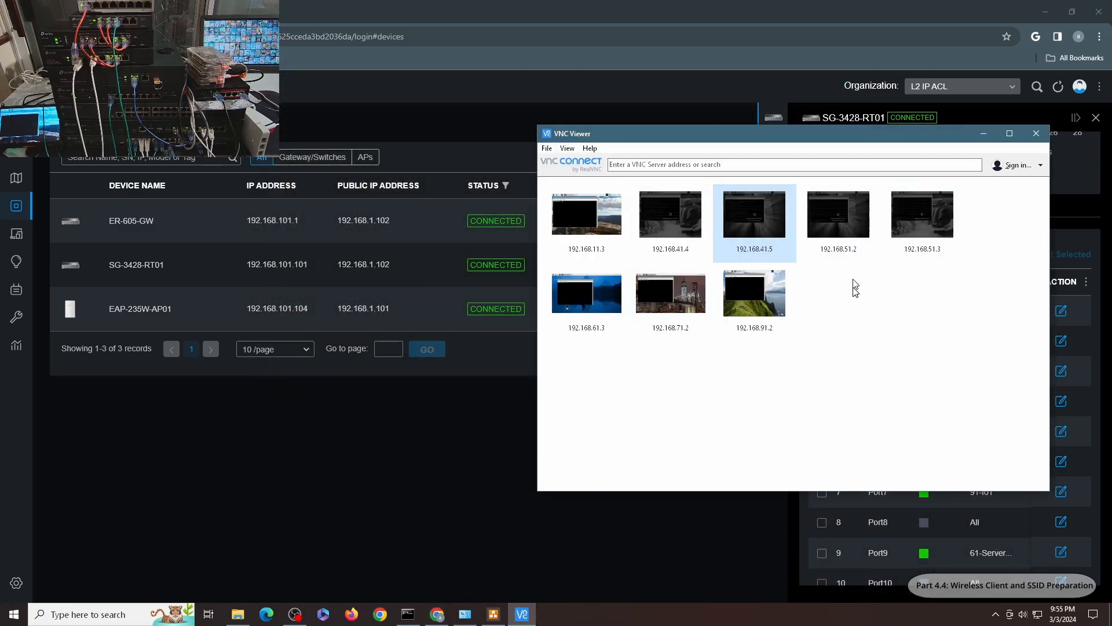
pyautogui.doubleClick(840, 242)
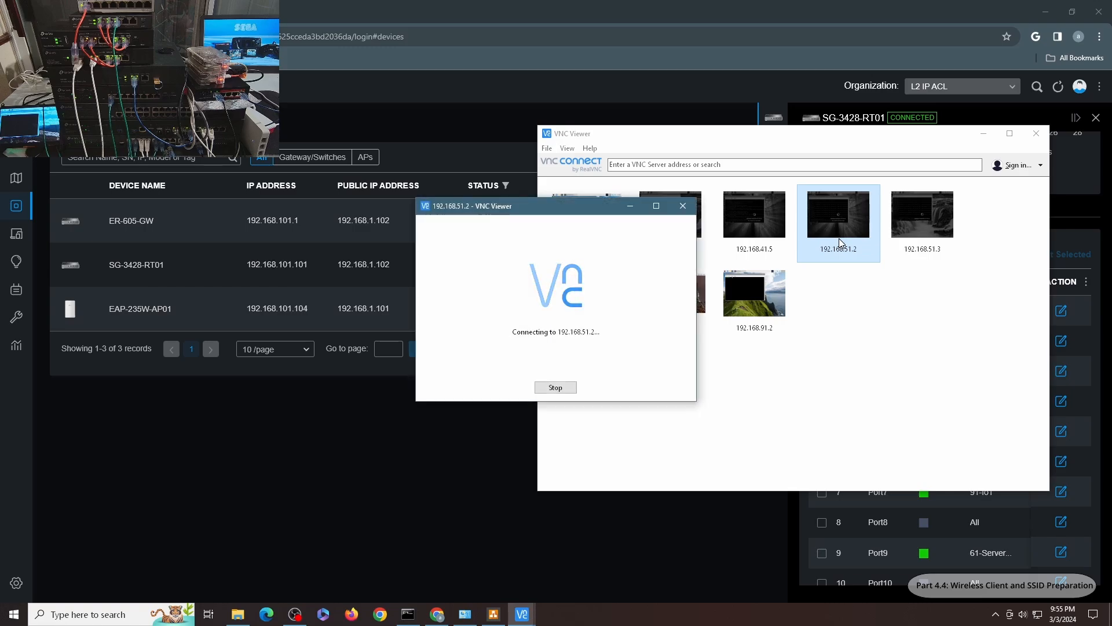
pyautogui.doubleClick(926, 238)
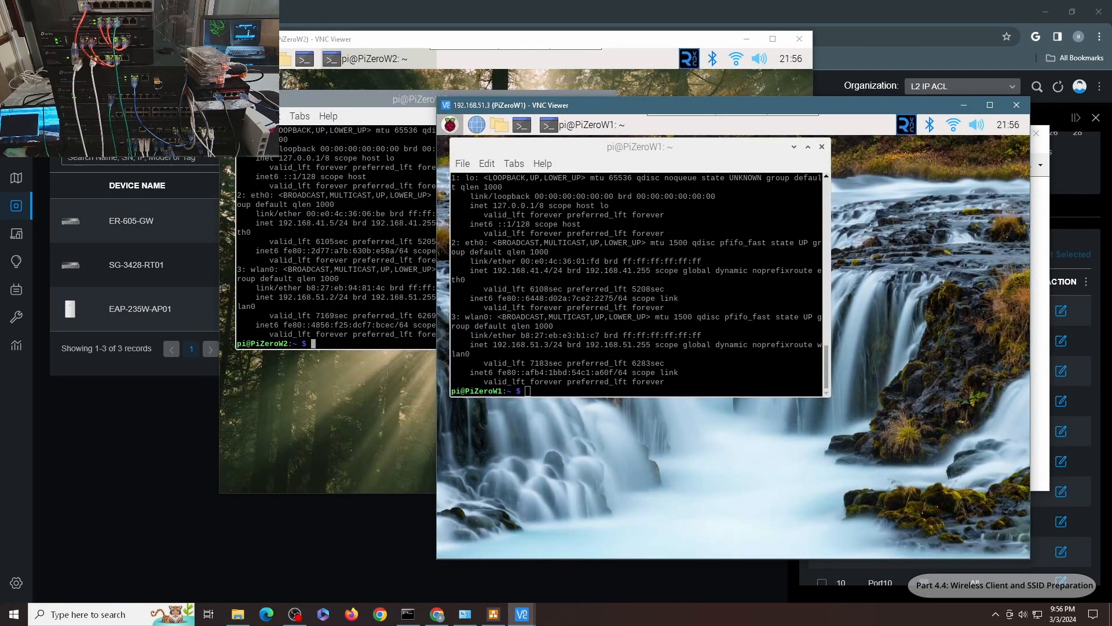
# Ping 192.168.51.2 from the PiZeroW1 terminal and 192.168.51.3 from the PiZeroW2 terminal
pyautogui.click(608, 289)
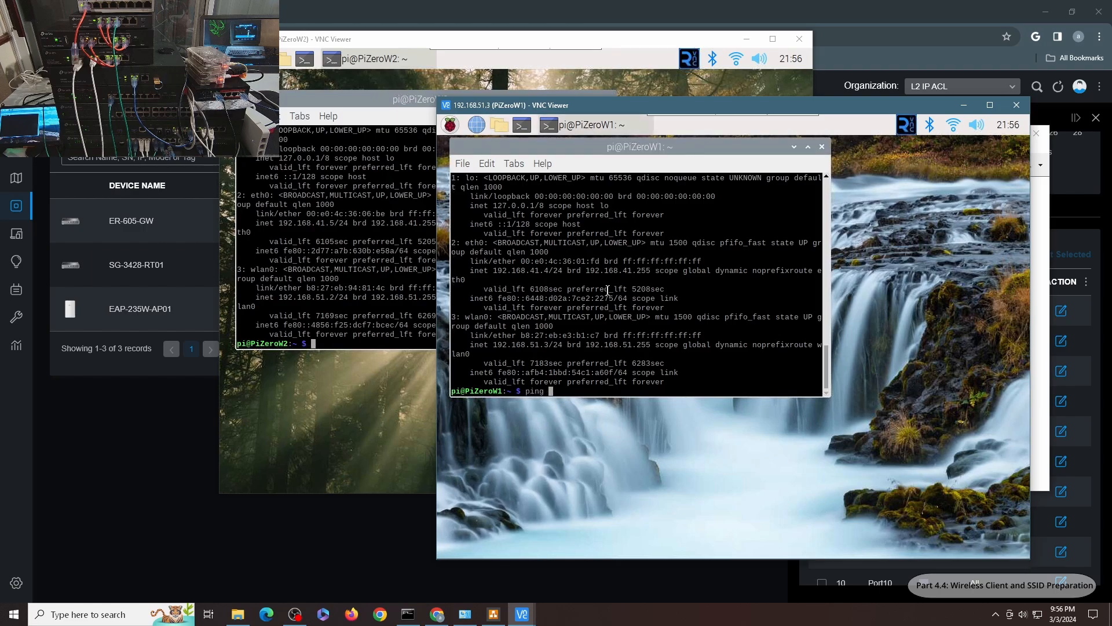
pyautogui.write('ping 192.168.51.2')
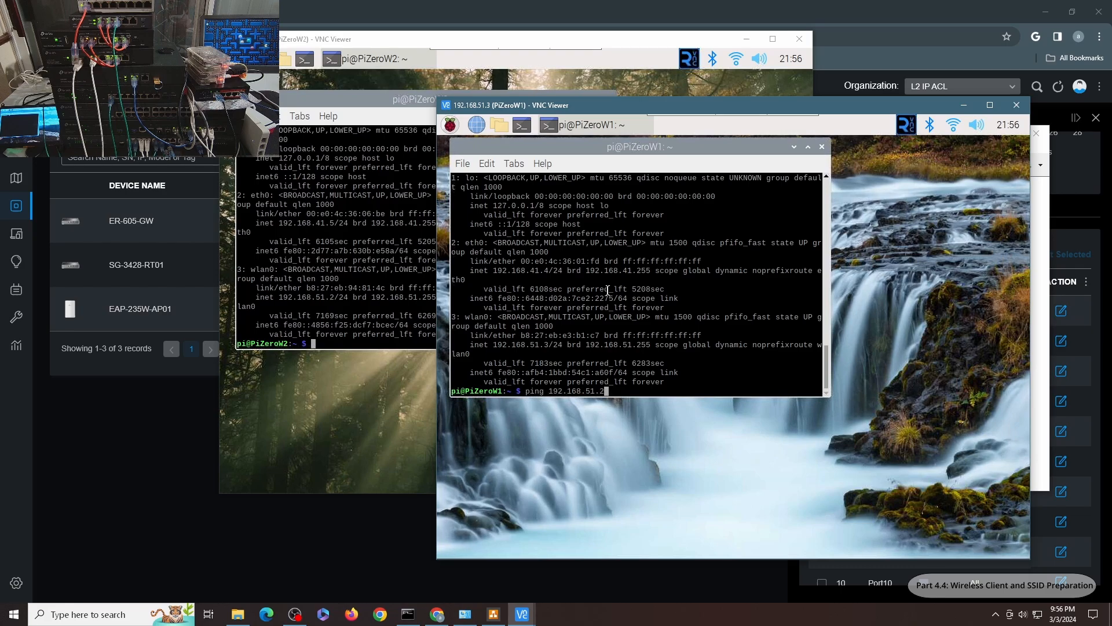
pyautogui.press('Return')
pyautogui.click(300, 305)
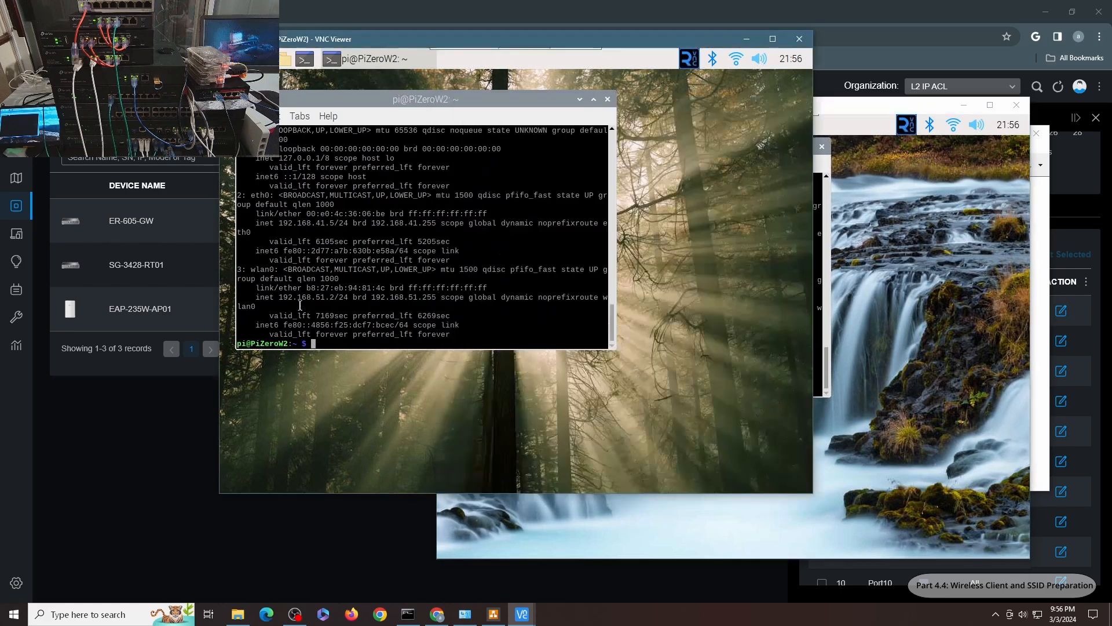
pyautogui.write('ping 192.168.51.3')
pyautogui.press('Return')
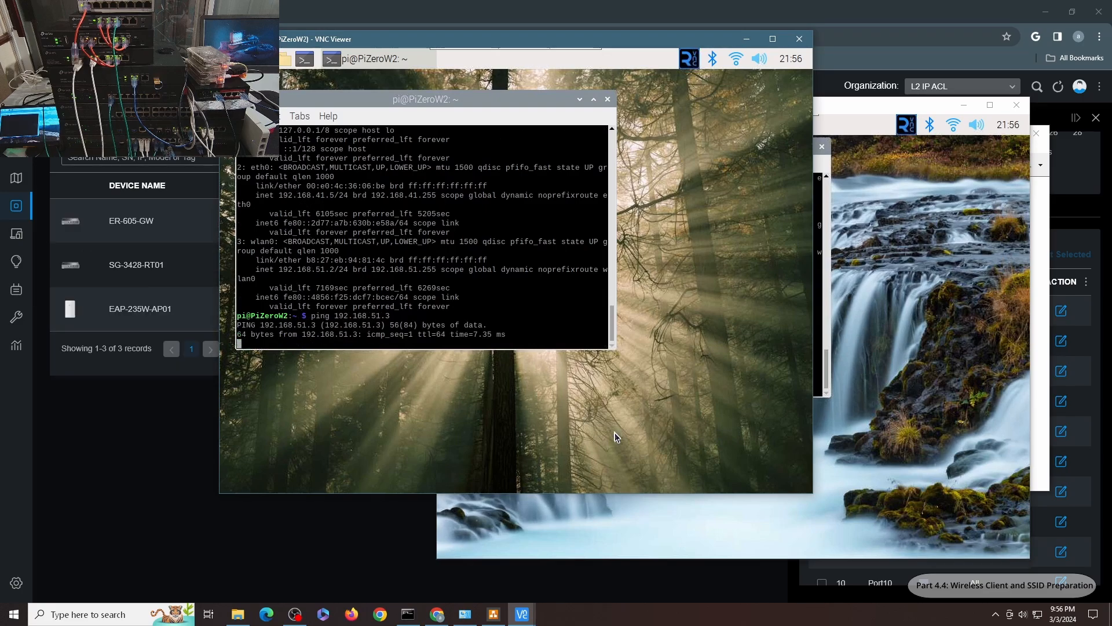
pyautogui.click(891, 399)
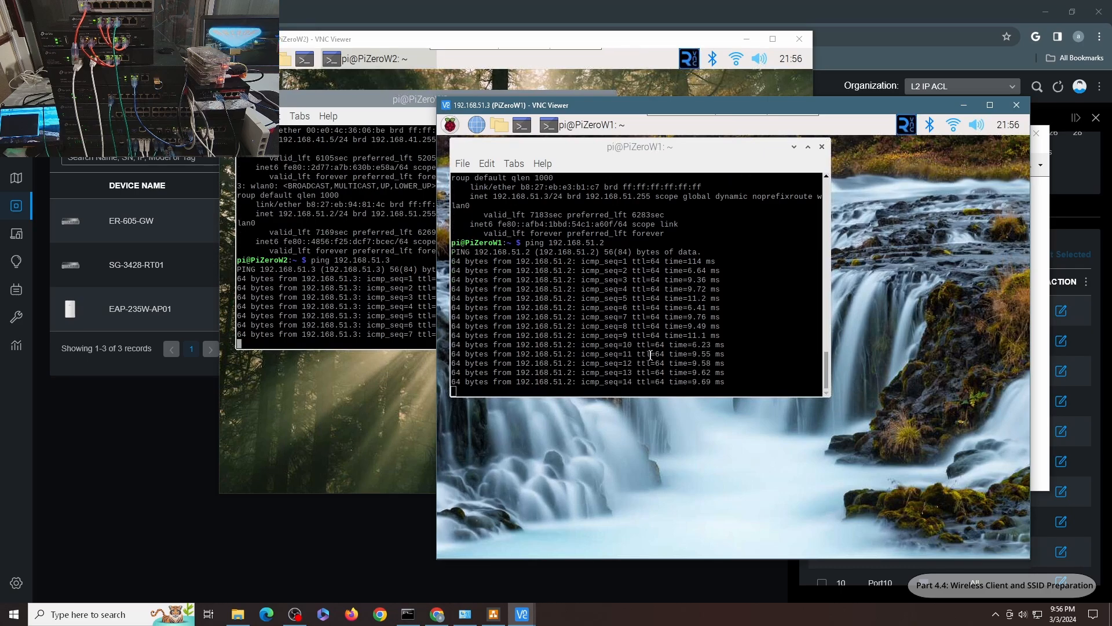
pyautogui.click(627, 329)
pyautogui.hotkey('ctrl', 'c')
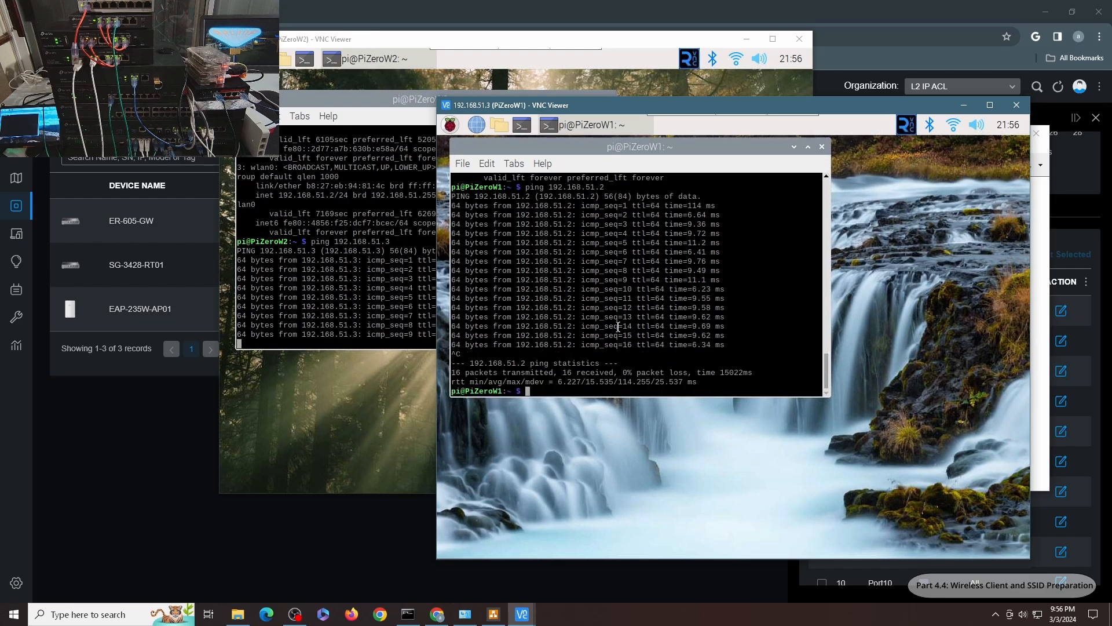
pyautogui.press('Up')
pyautogui.press('Left')
pyautogui.press('Left')
pyautogui.press('Left')
pyautogui.press('Left')
pyautogui.press('Left')
pyautogui.press('Left')
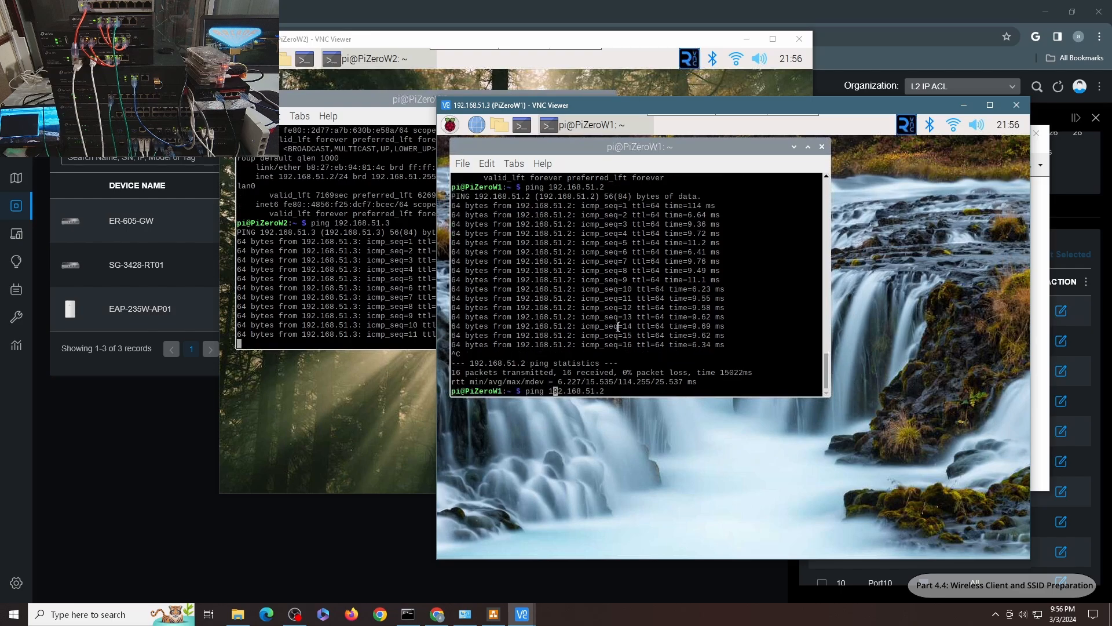
pyautogui.press('Left')
pyautogui.press('BackSpace')
pyautogui.press('BackSpace')
pyautogui.press('BackSpace')
pyautogui.press('BackSpace')
pyautogui.press('BackSpace')
pyautogui.write('ssh ')
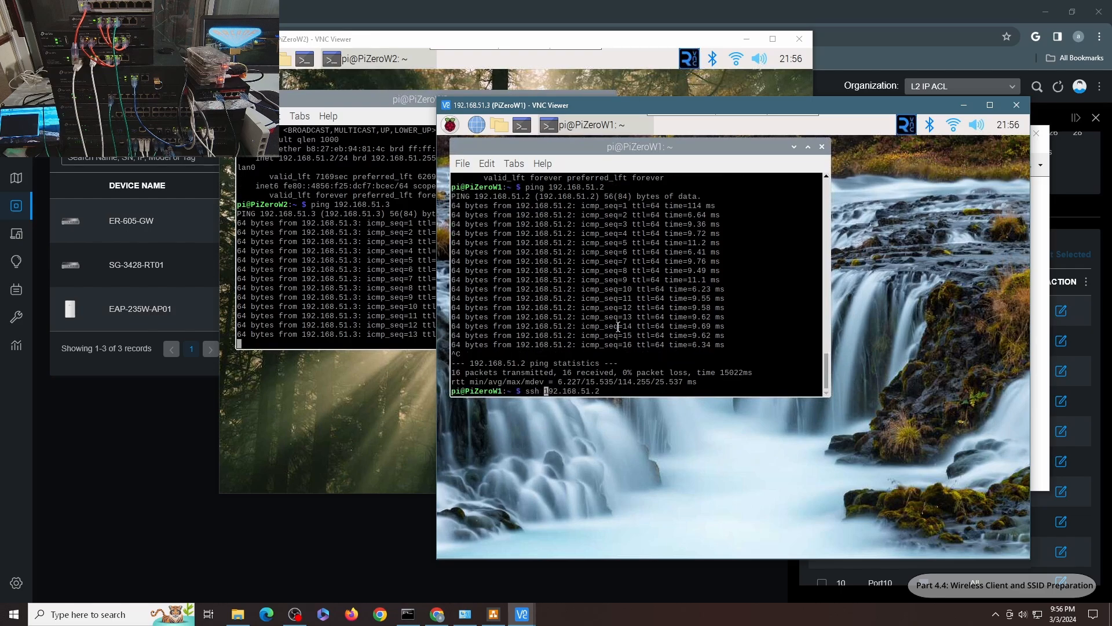
pyautogui.write('pi@')
pyautogui.press('Return')
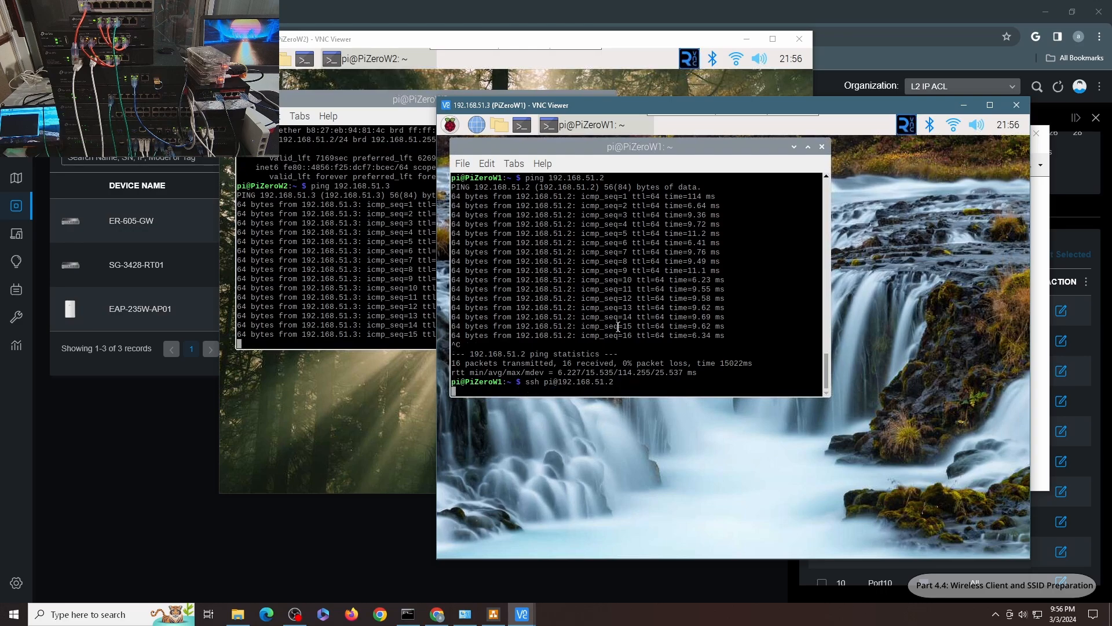
pyautogui.click(294, 250)
pyautogui.hotkey('ctrl', 'c')
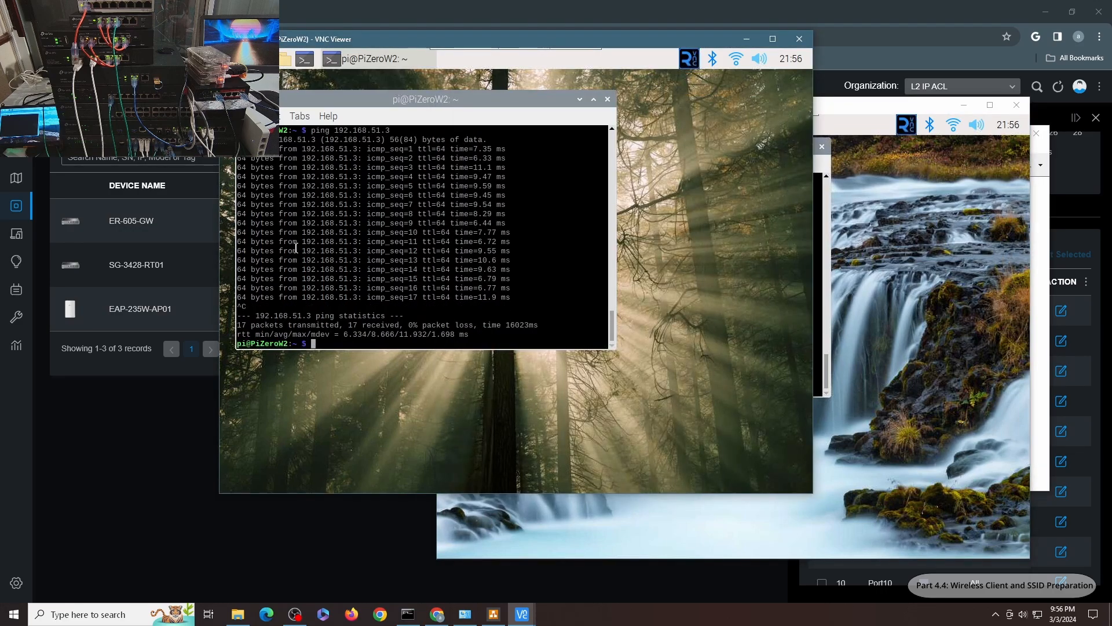
pyautogui.press('Up')
pyautogui.press('Left')
pyautogui.press('Left')
pyautogui.press('Left')
pyautogui.press('Left')
pyautogui.press('Left')
pyautogui.press('Left')
pyautogui.press('Left')
pyautogui.press('Left')
pyautogui.press('BackSpace')
pyautogui.press('BackSpace')
pyautogui.press('BackSpace')
pyautogui.press('BackSpace')
pyautogui.press('BackSpace')
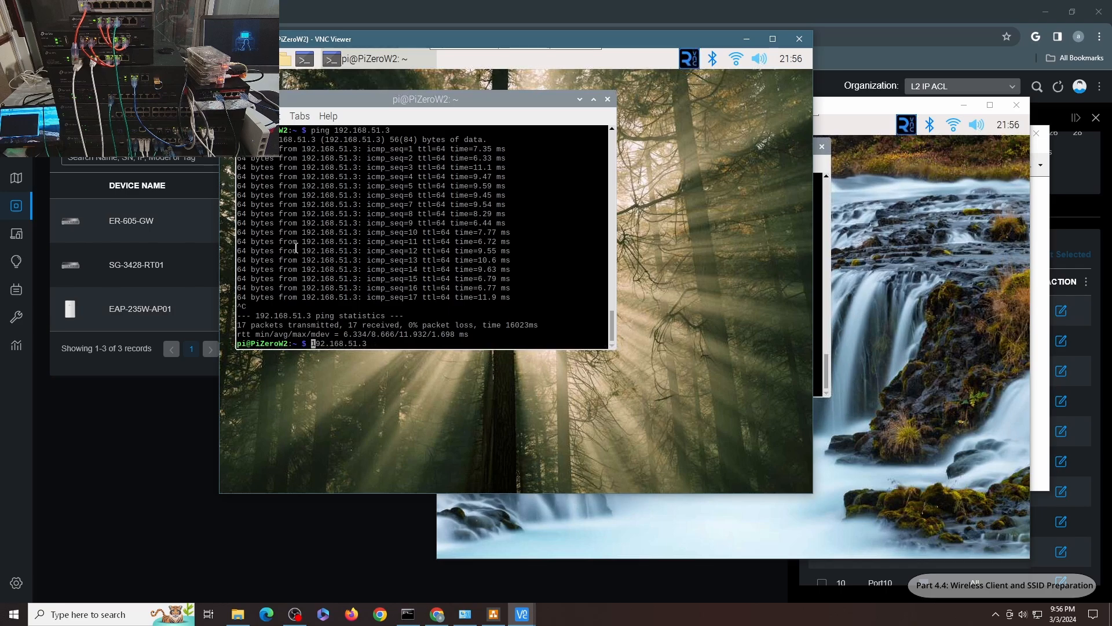
pyautogui.write('ssh pi@')
pyautogui.press('Return')
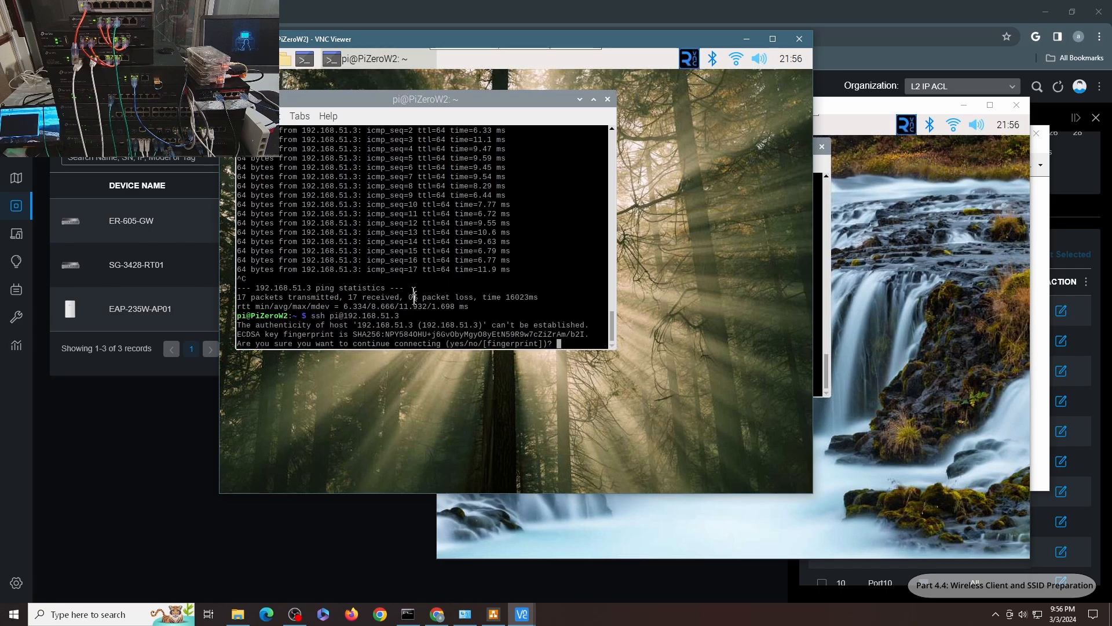
# Abort the pending SSH connections on PiZeroW2 and PiZeroW1 without accepting the host keys
pyautogui.hotkey('ctrl', 'c')
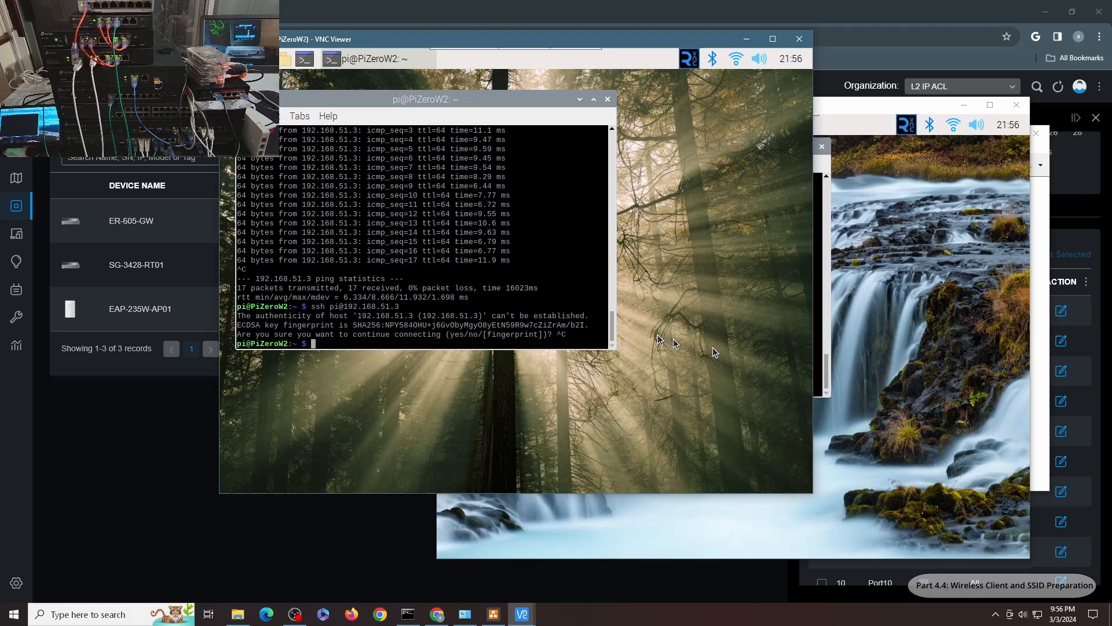
pyautogui.click(917, 390)
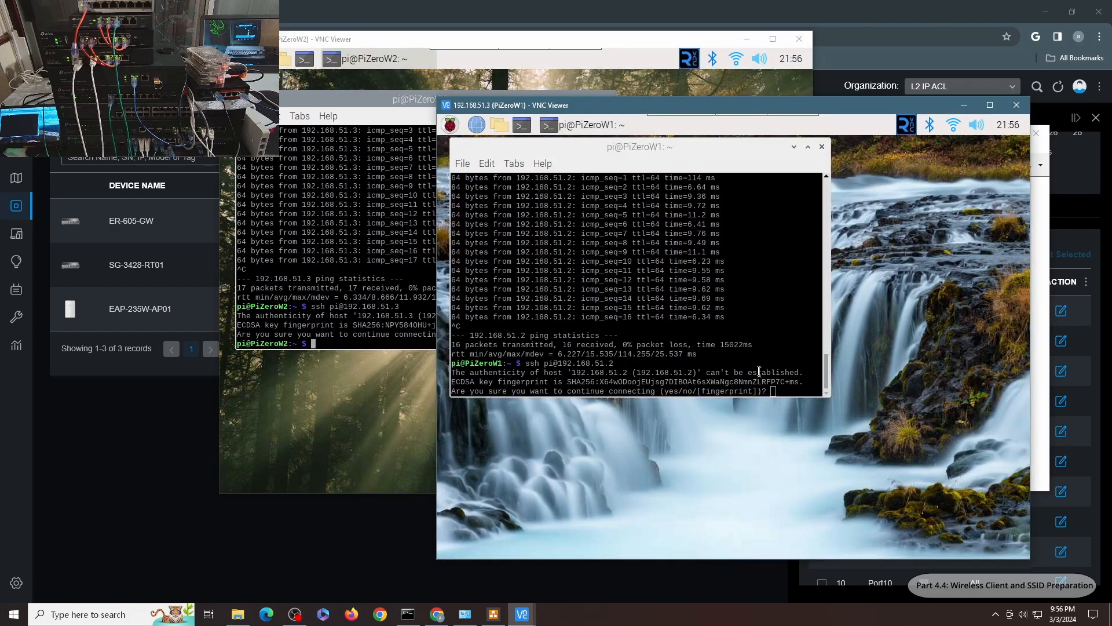
pyautogui.hotkey('ctrl', 'c')
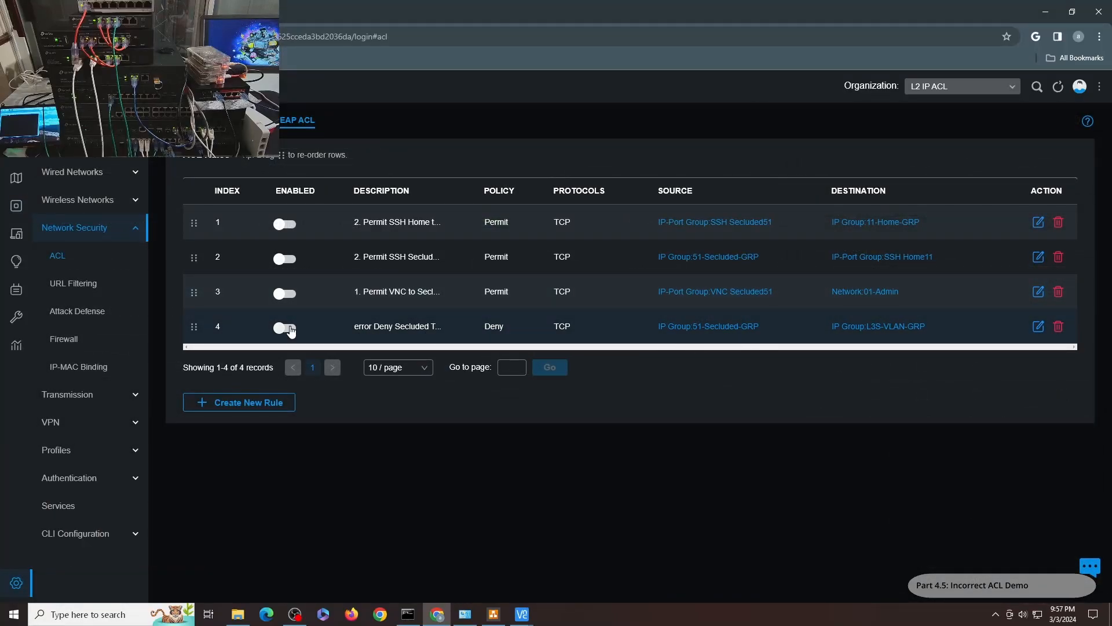
# Enable the fourth EAP ACL rule, the "error Deny Secluded" rule from 51-Secluded-GRP to L3S-VLAN-GRP
pyautogui.click(292, 328)
pyautogui.click(457, 341)
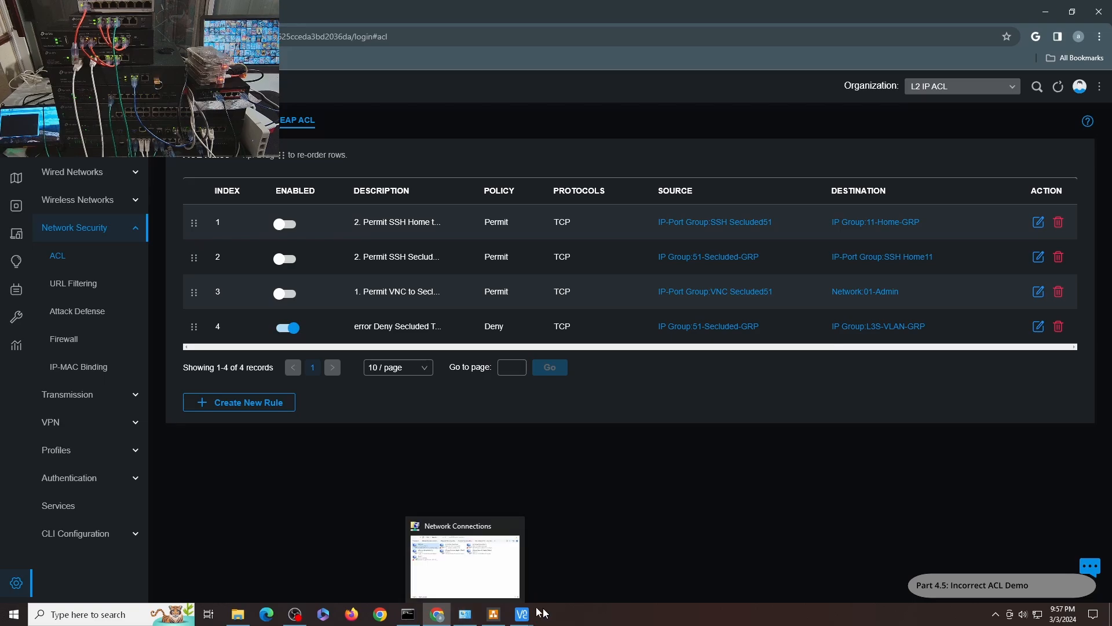
# With the deny rule active, rerun the ping to 192.168.51.3 on PiZeroW2 and to 192.168.51.2 on PiZeroW1
pyautogui.click(520, 559)
pyautogui.moveTo(521, 614)
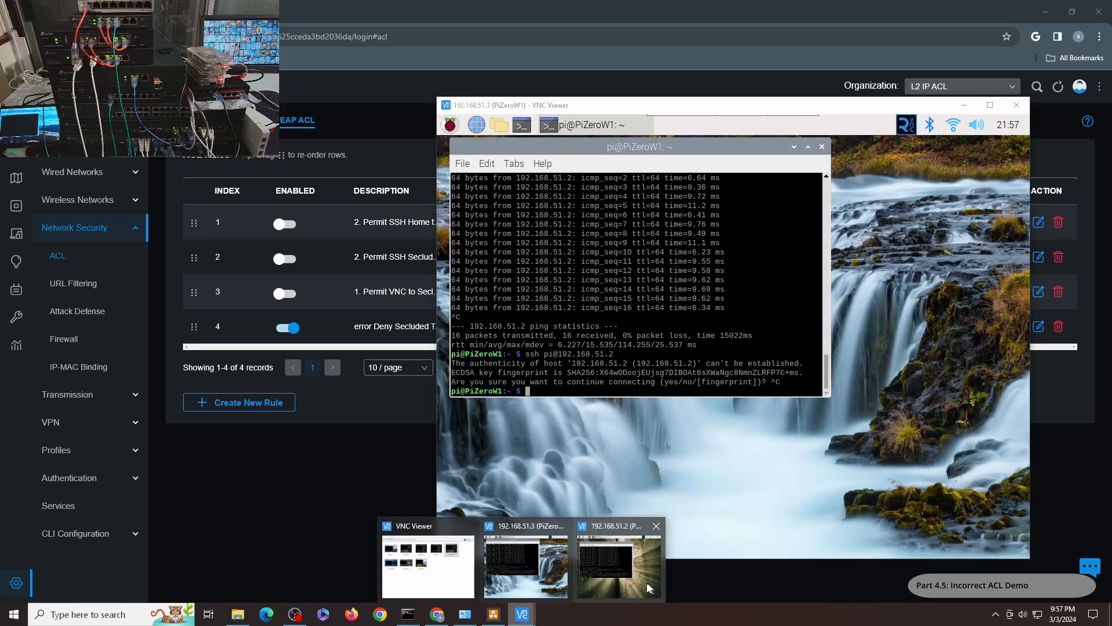
pyautogui.click(610, 581)
pyautogui.press('Up')
pyautogui.press('Up')
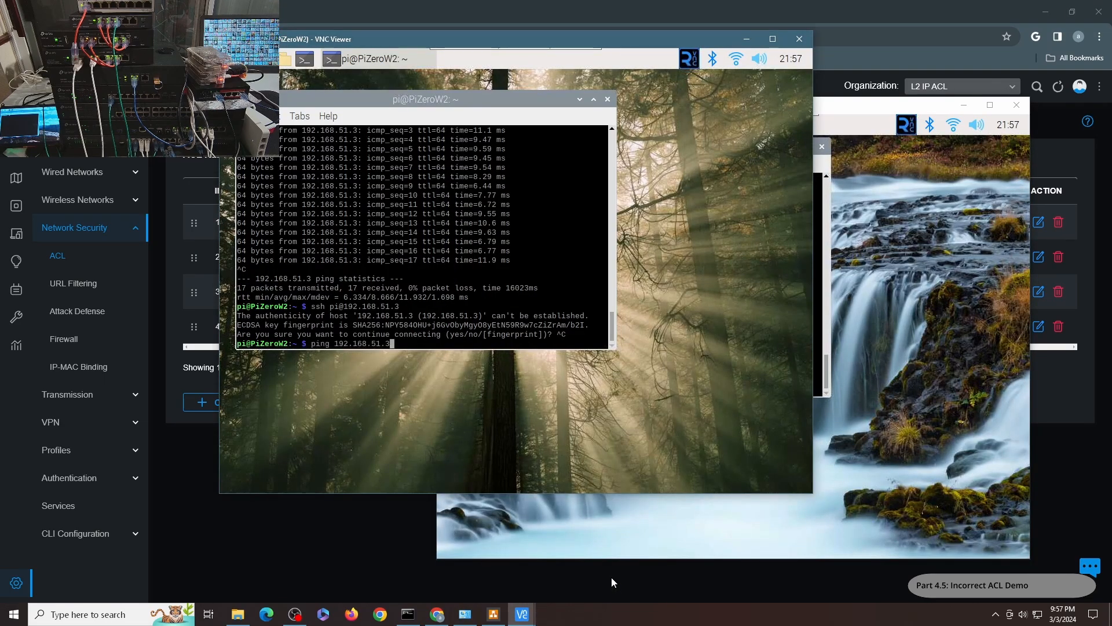
pyautogui.press('Return')
pyautogui.click(637, 522)
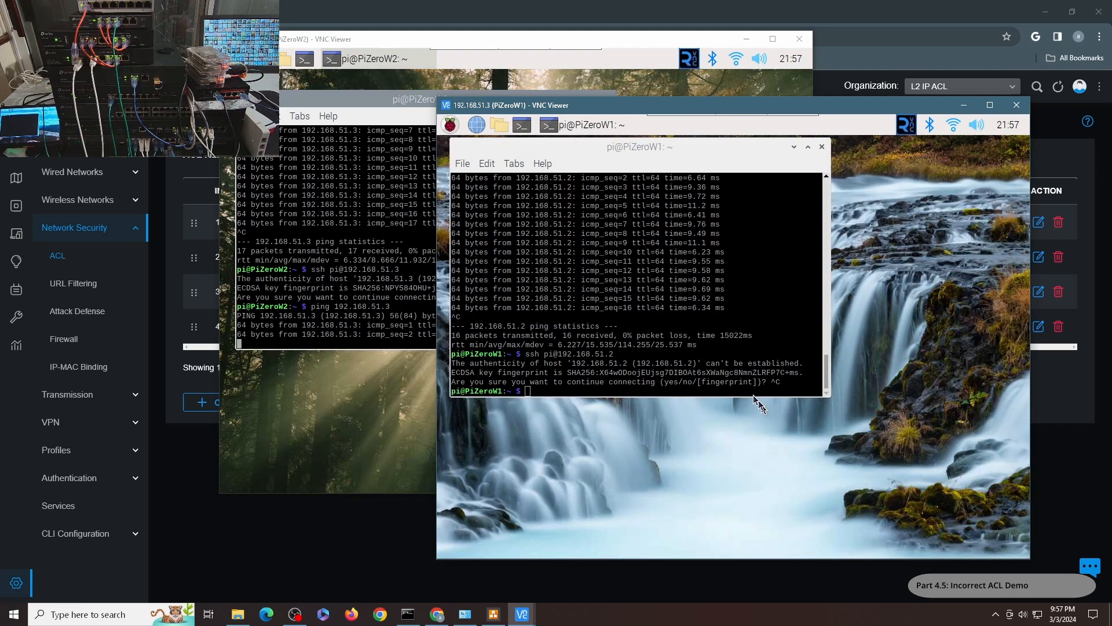
pyautogui.click(720, 343)
pyautogui.press('Up')
pyautogui.press('Up')
pyautogui.press('Return')
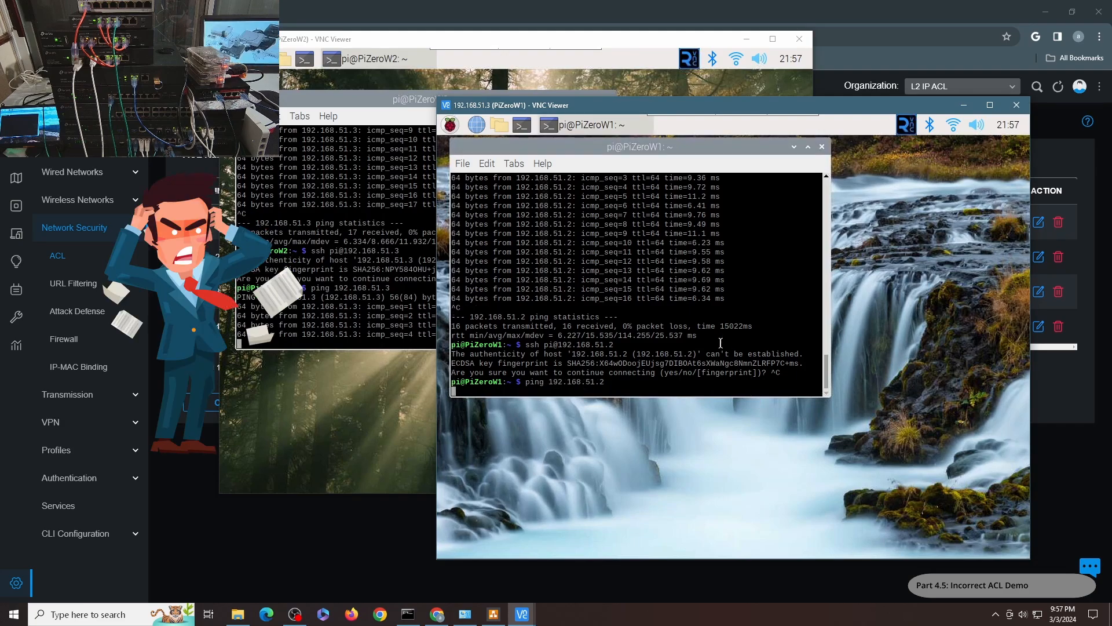
pyautogui.click(400, 257)
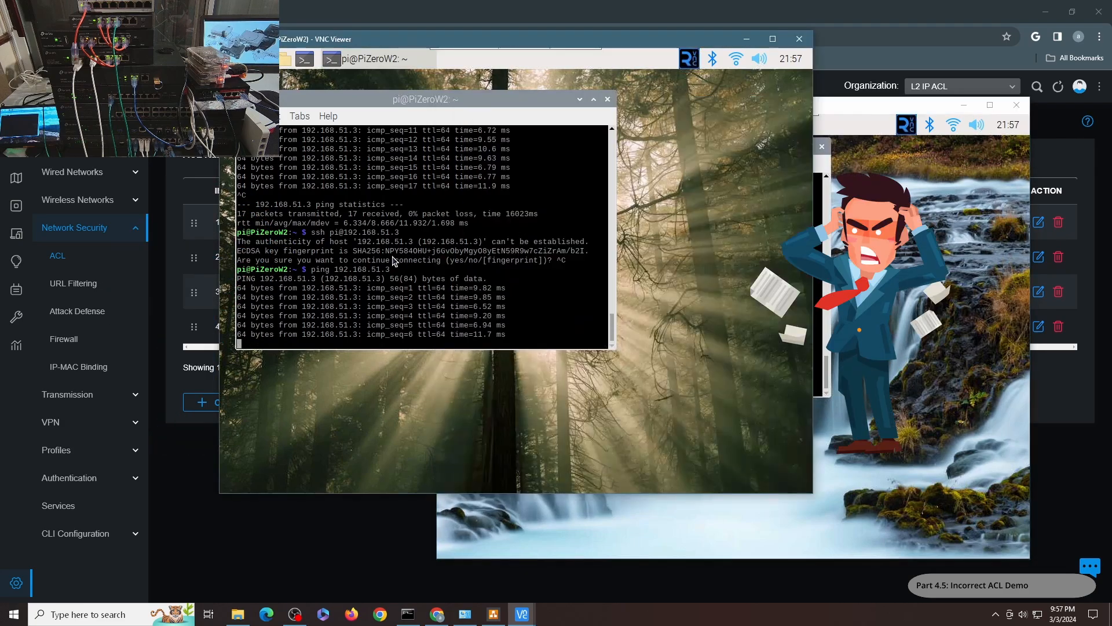
pyautogui.hotkey('ctrl', 'c')
pyautogui.click(904, 332)
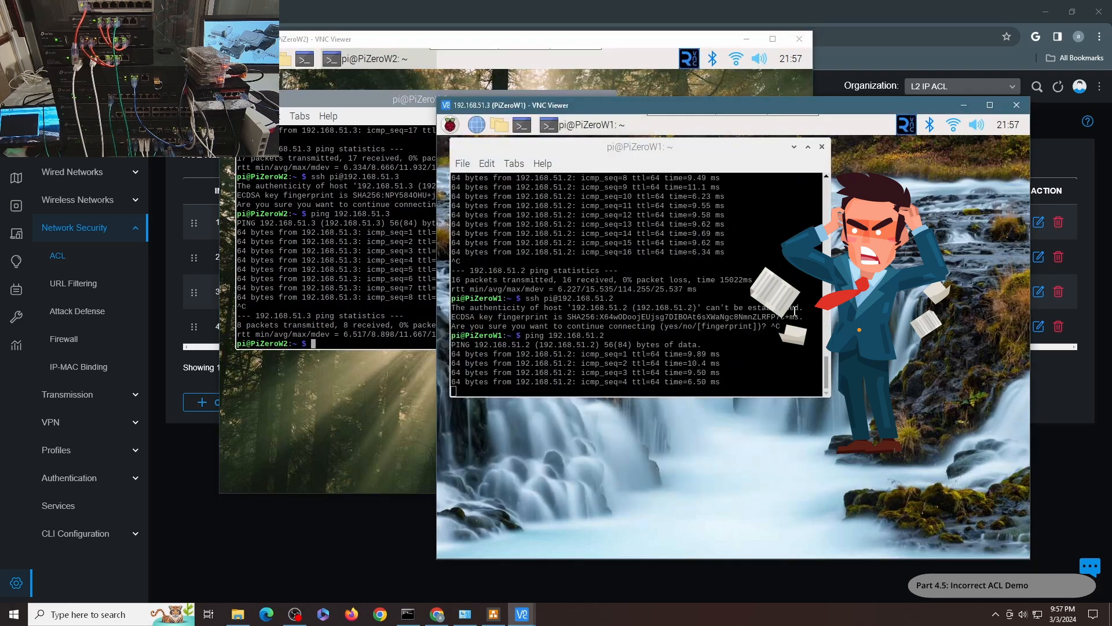
pyautogui.click(795, 311)
pyautogui.hotkey('ctrl', 'c')
pyautogui.press('Up')
pyautogui.press('Up')
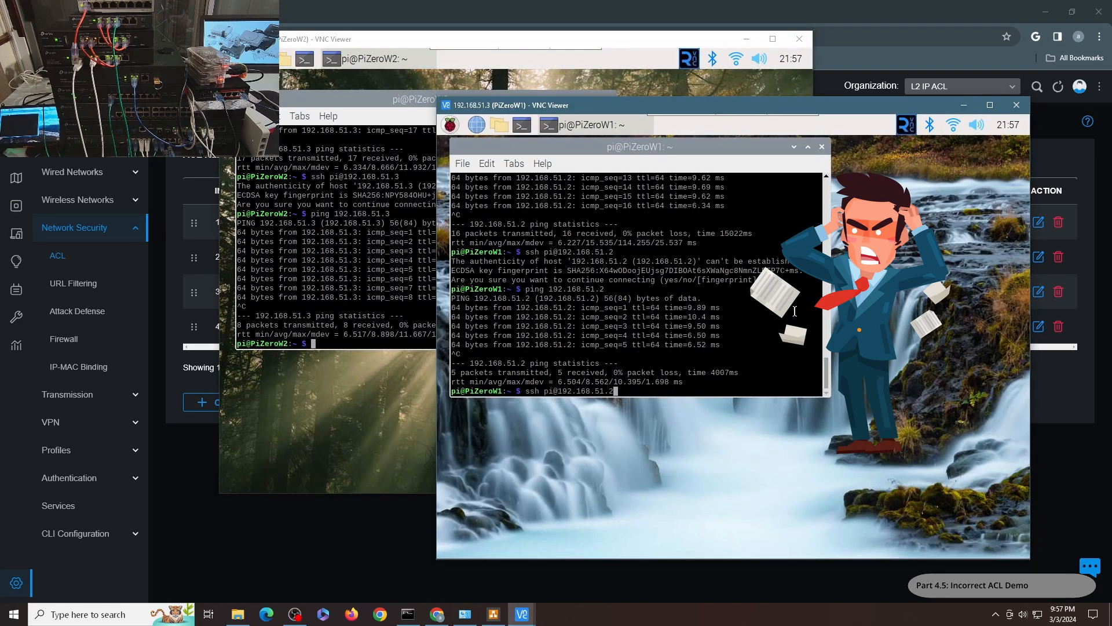
pyautogui.press('Return')
pyautogui.click(364, 249)
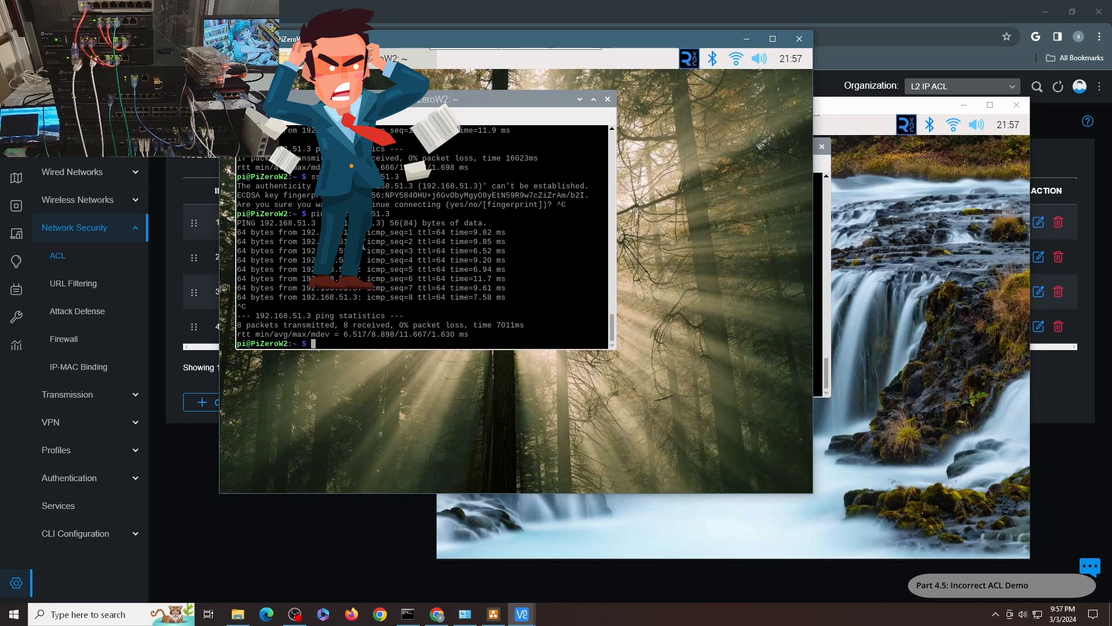
pyautogui.press('Up')
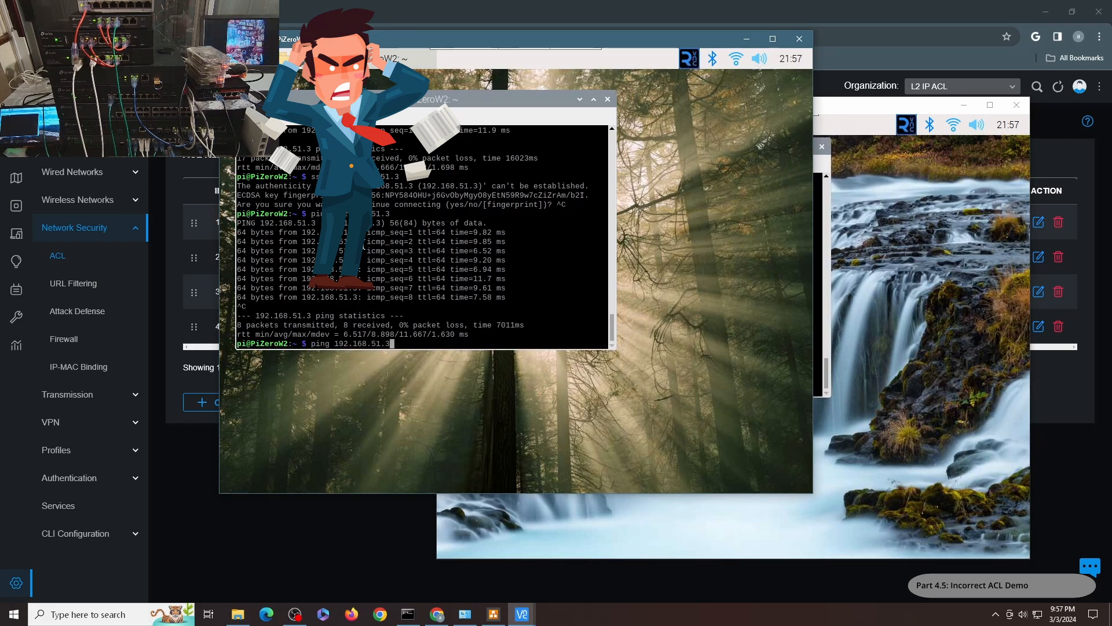
pyautogui.press('Up')
pyautogui.press('Return')
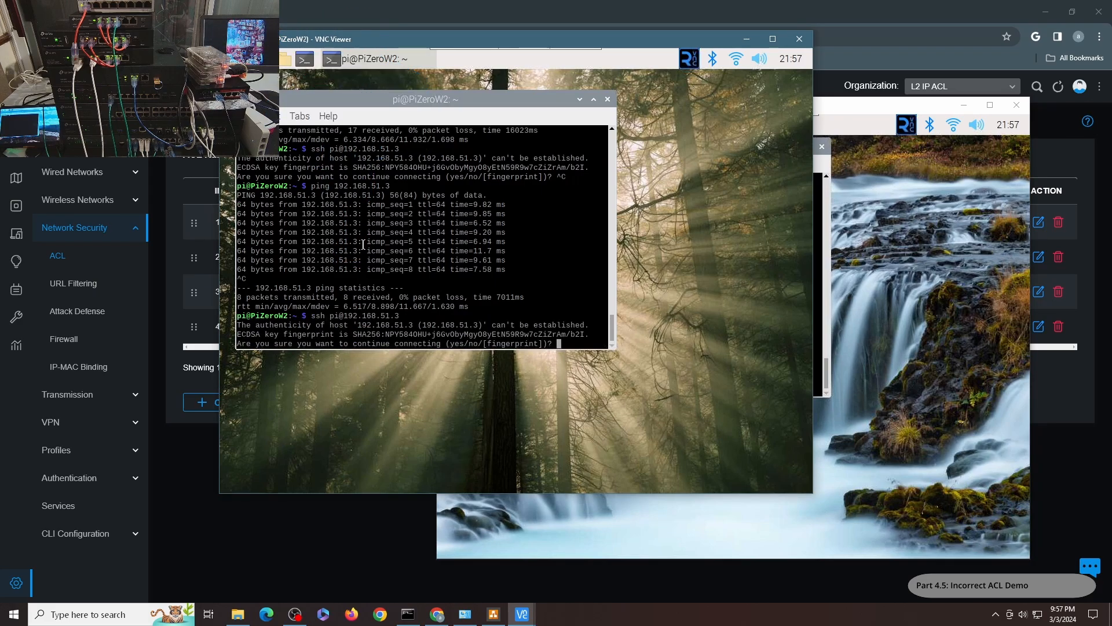
pyautogui.hotkey('ctrl', 'c')
pyautogui.click(874, 363)
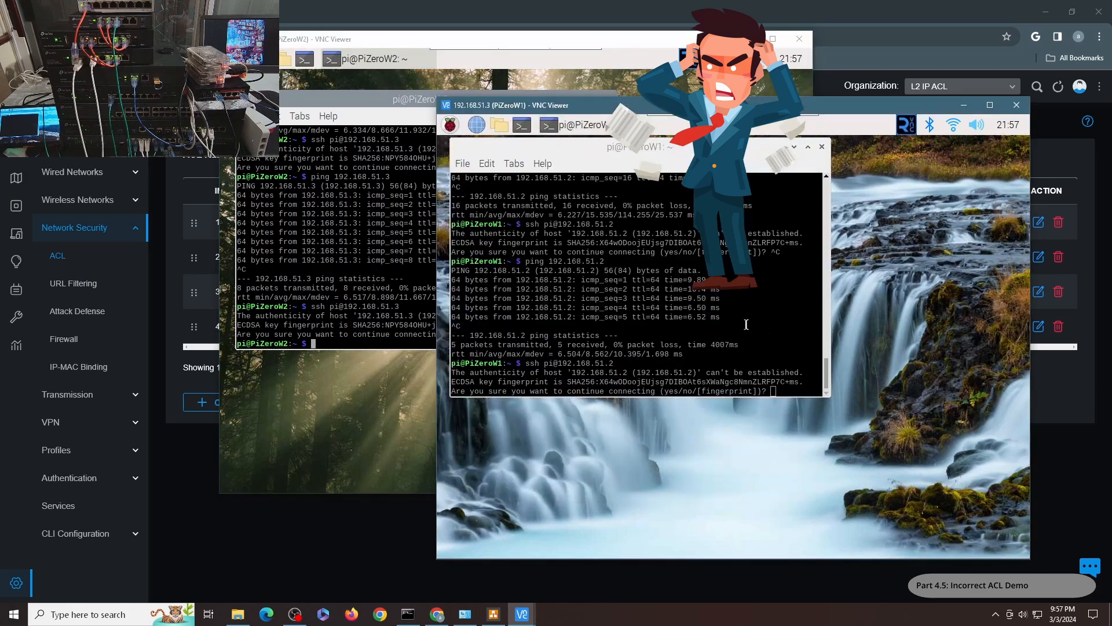
pyautogui.click(370, 551)
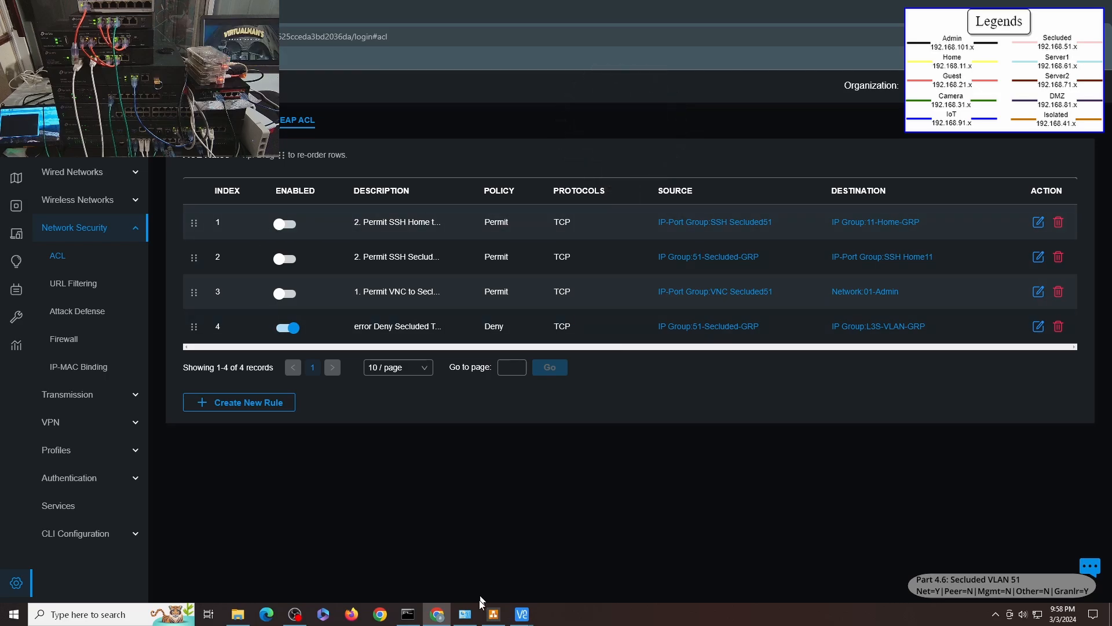
# Switch to the VNC sessions and start continuous pings from PiZeroW1 to 192.168.51.2 and from PiZeroW2 to 192.168.51.3
pyautogui.moveTo(521, 614)
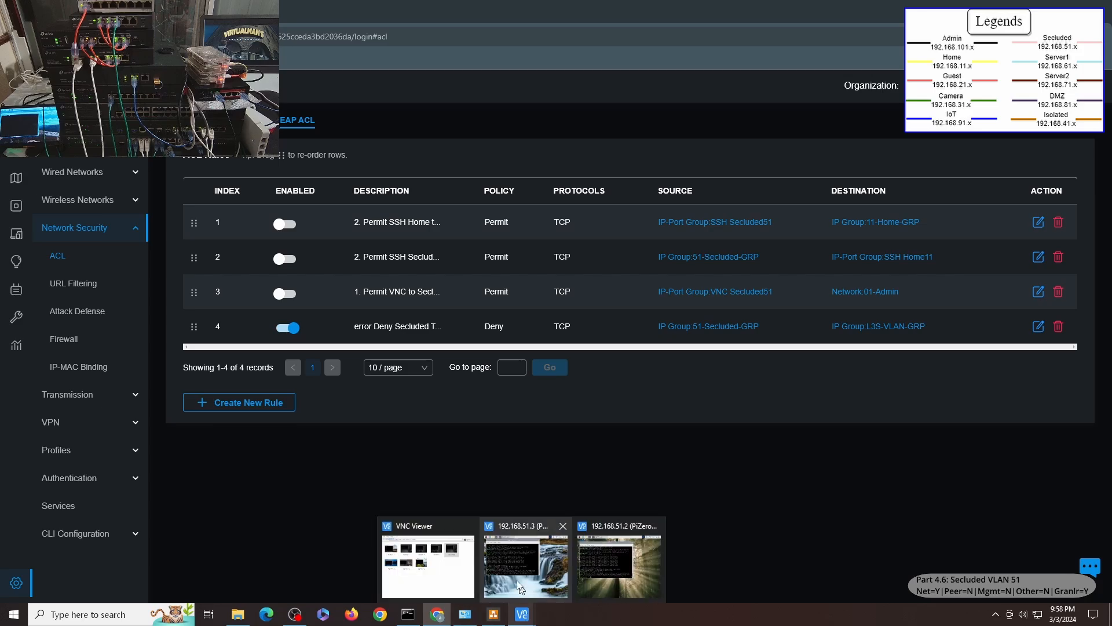
pyautogui.click(512, 575)
pyautogui.press('Up')
pyautogui.press('Up')
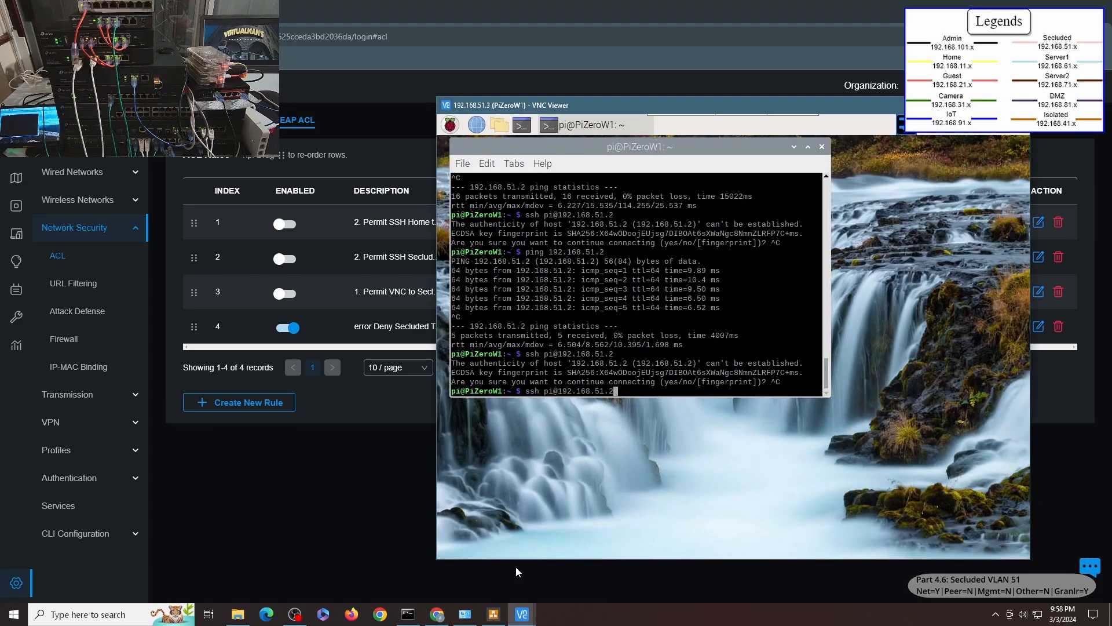
pyautogui.press('Return')
pyautogui.moveTo(522, 613)
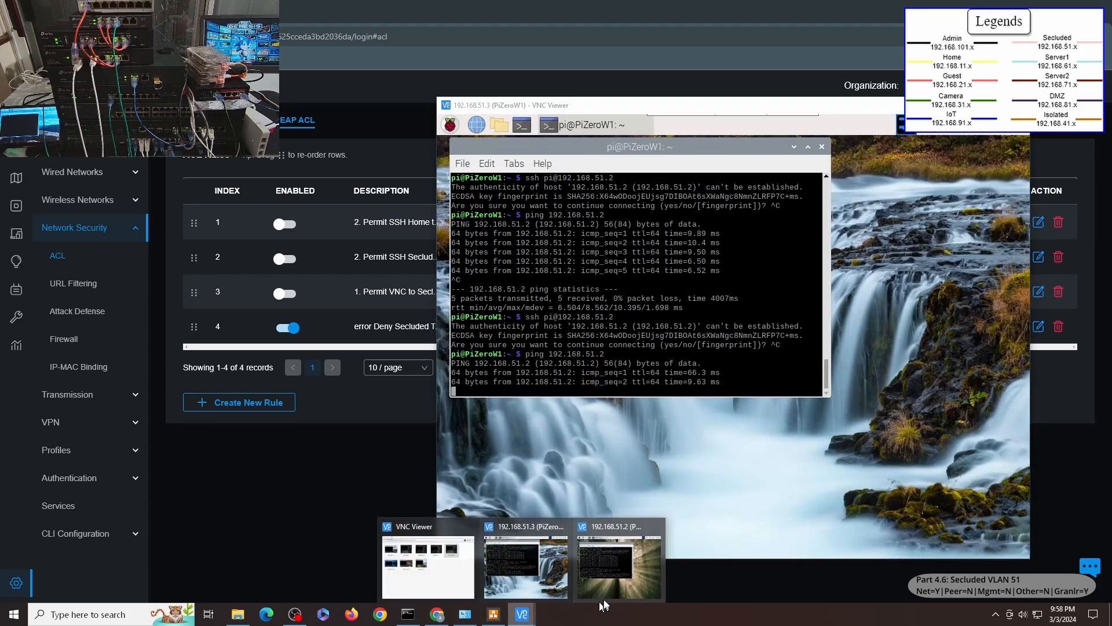
pyautogui.click(628, 589)
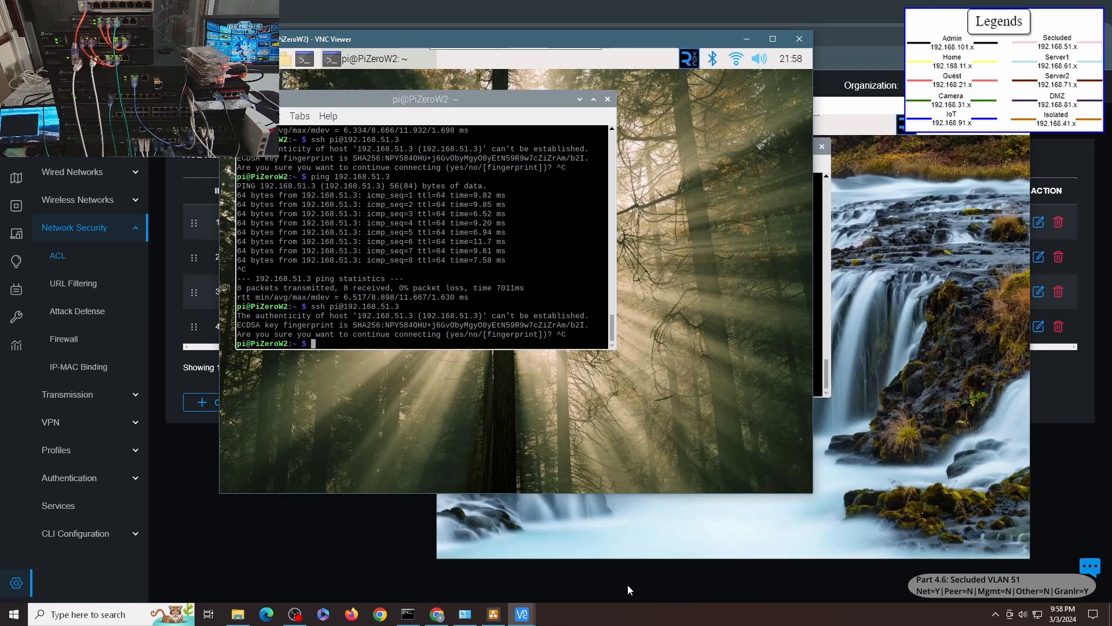
pyautogui.press('Up')
pyautogui.press('Up')
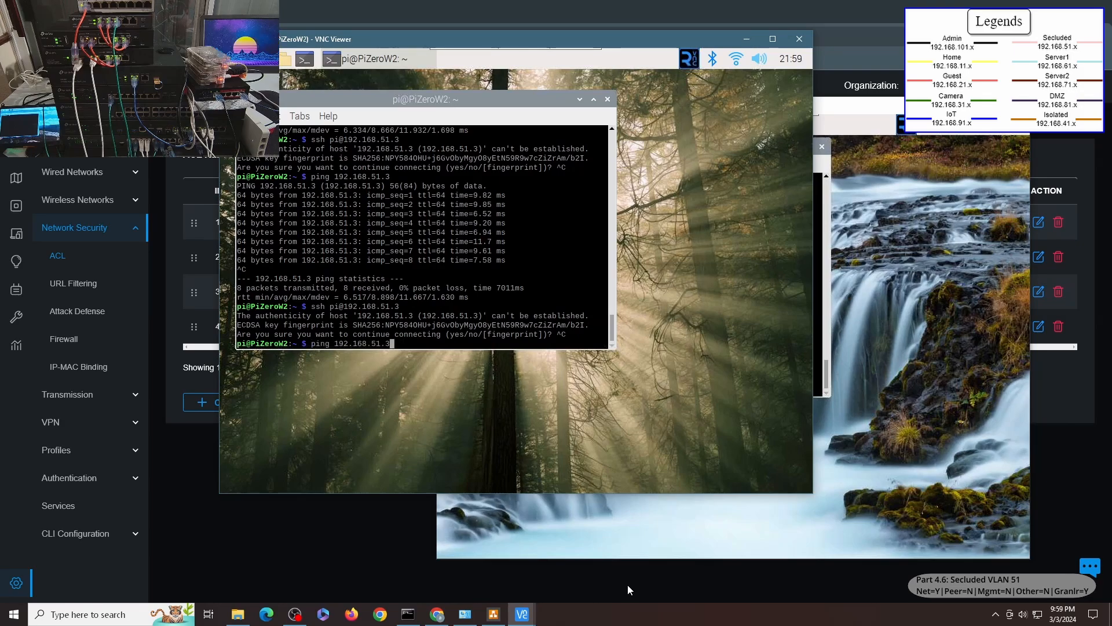
pyautogui.press('Return')
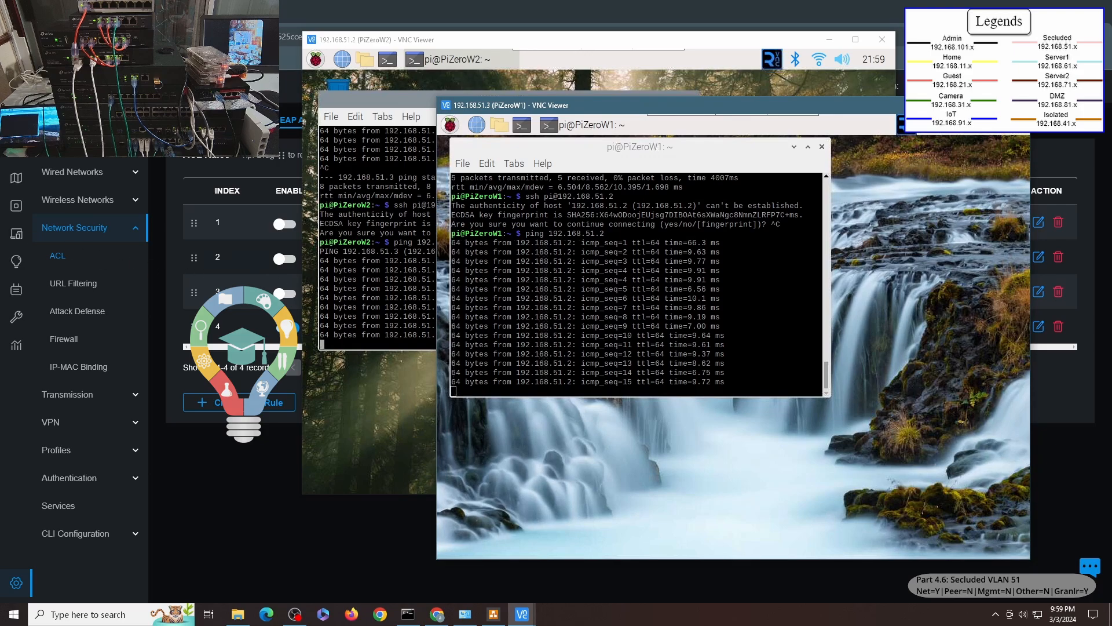
# Enable Guest Network on the 51-Secluded SSID in the WLAN settings and apply the change
pyautogui.click(103, 200)
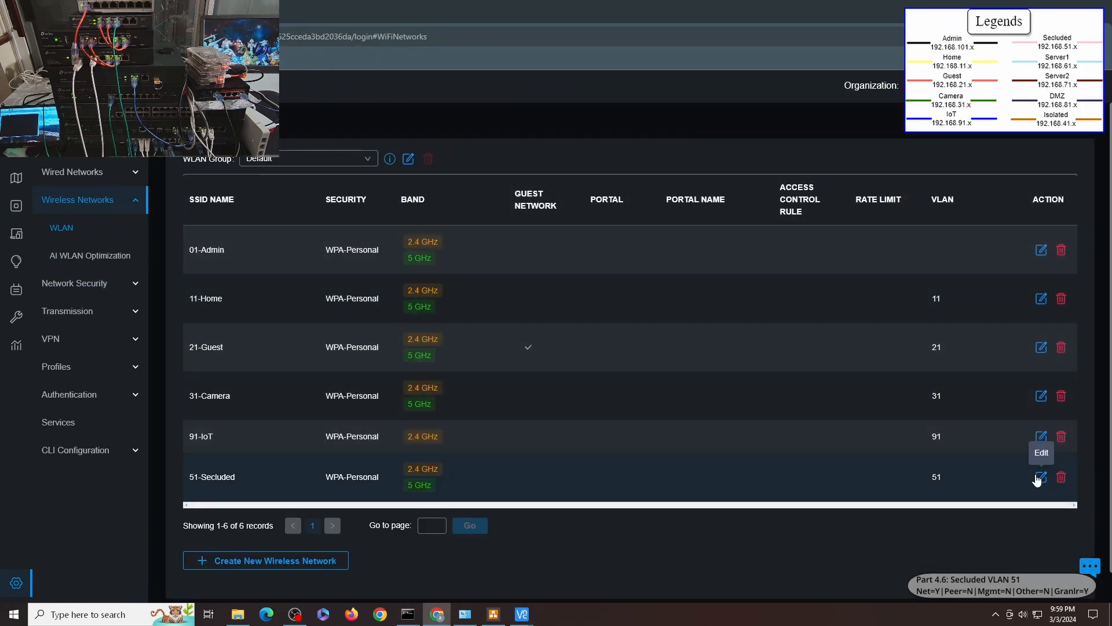
pyautogui.click(1037, 474)
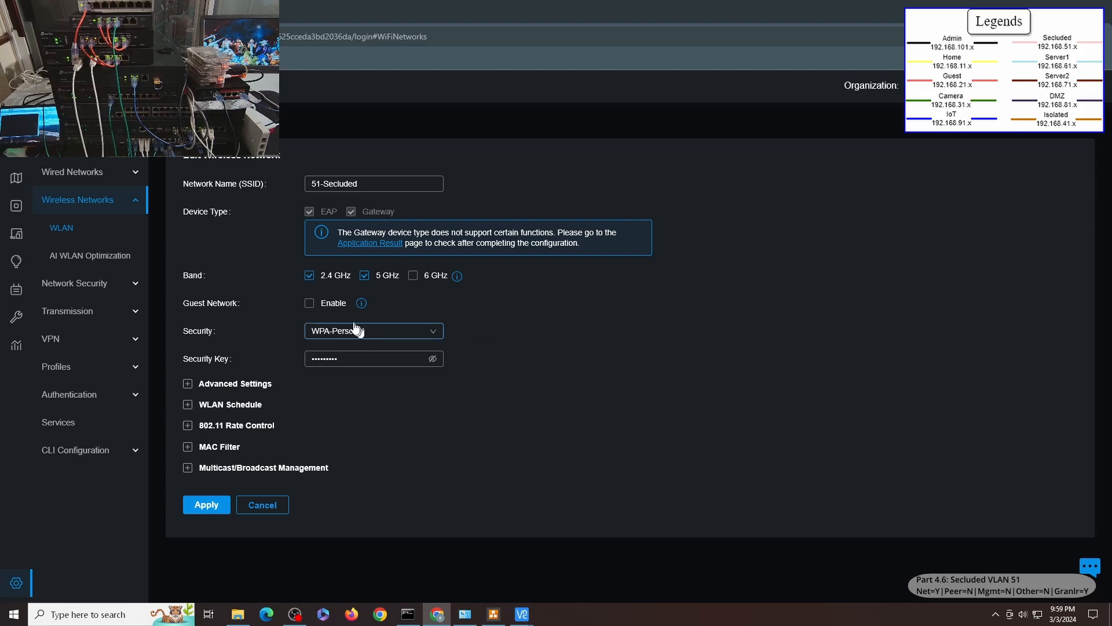
pyautogui.click(311, 305)
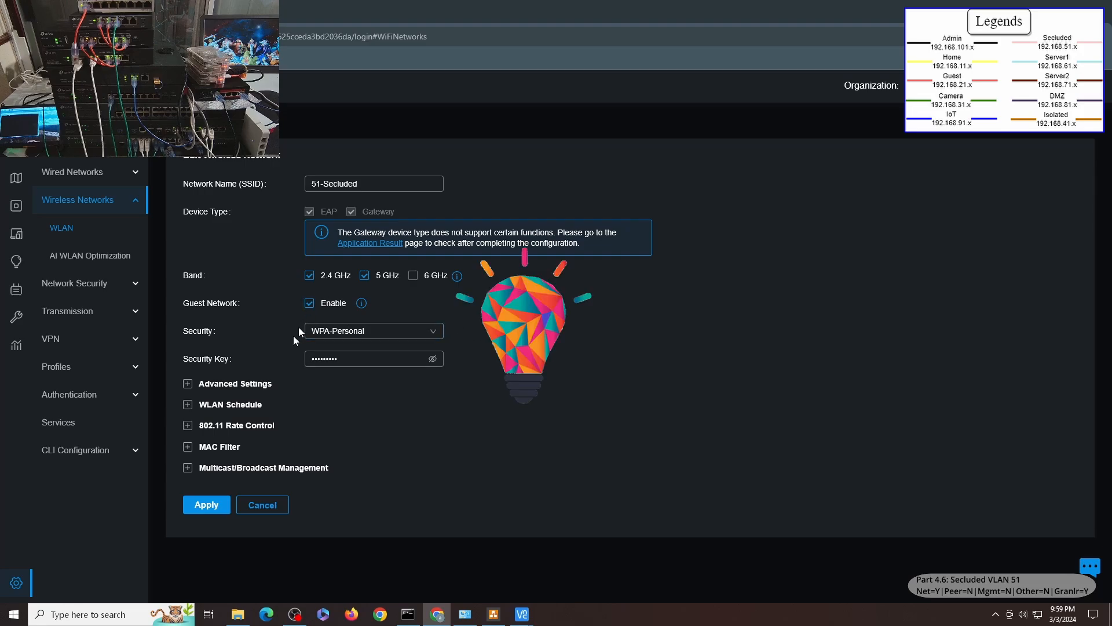
pyautogui.click(208, 505)
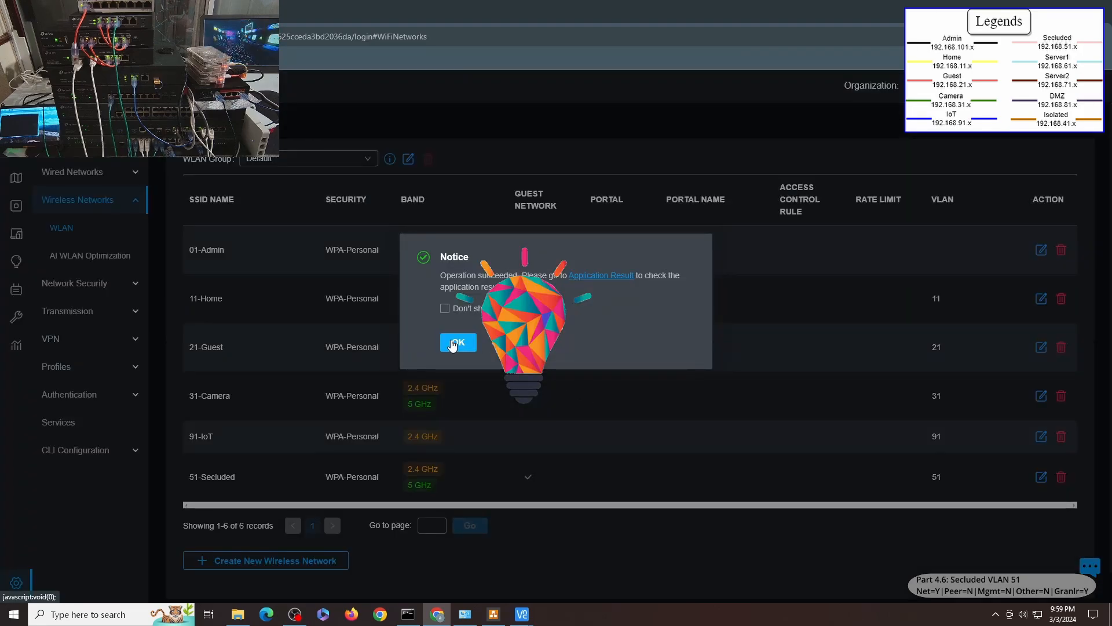
pyautogui.click(453, 343)
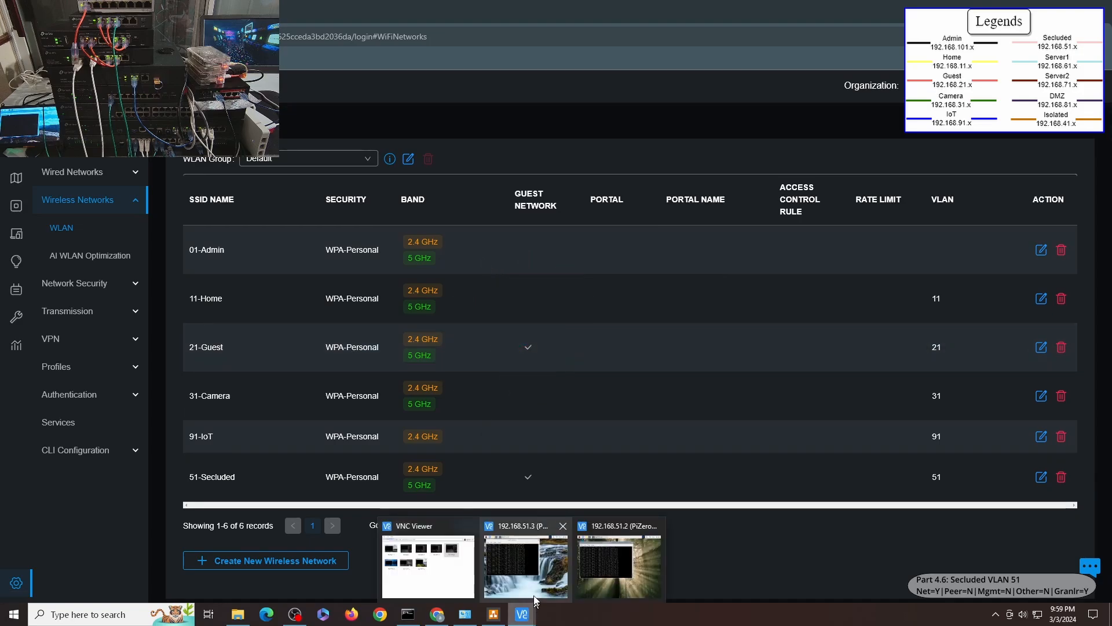
# Switch to the VNC sessions and check the running pings on PiZeroW2 and PiZeroW1
pyautogui.click(522, 613)
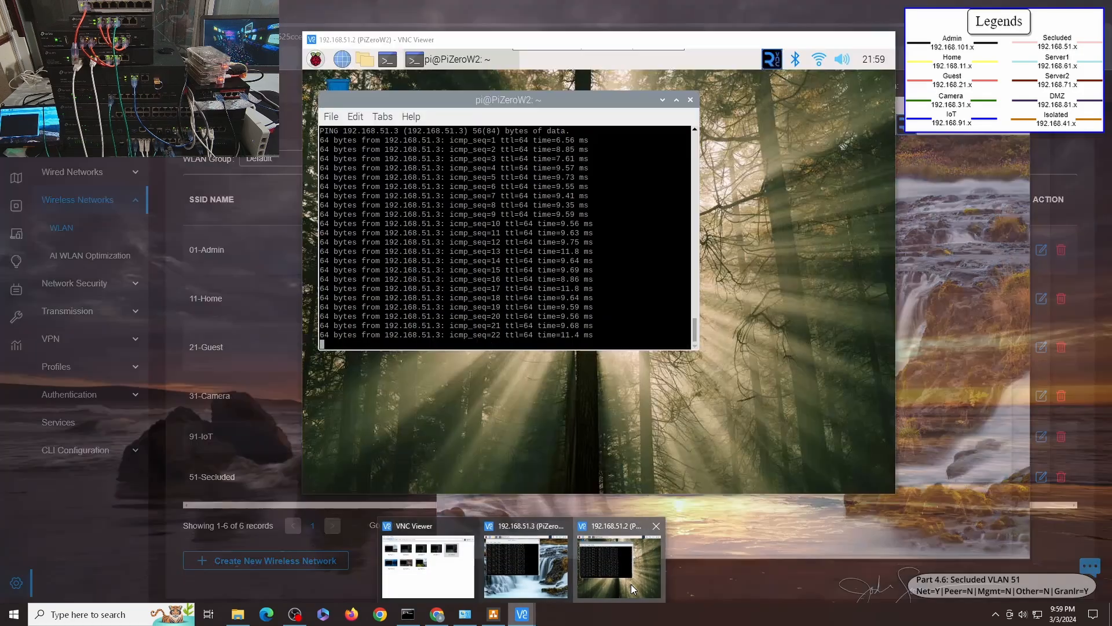
pyautogui.click(631, 584)
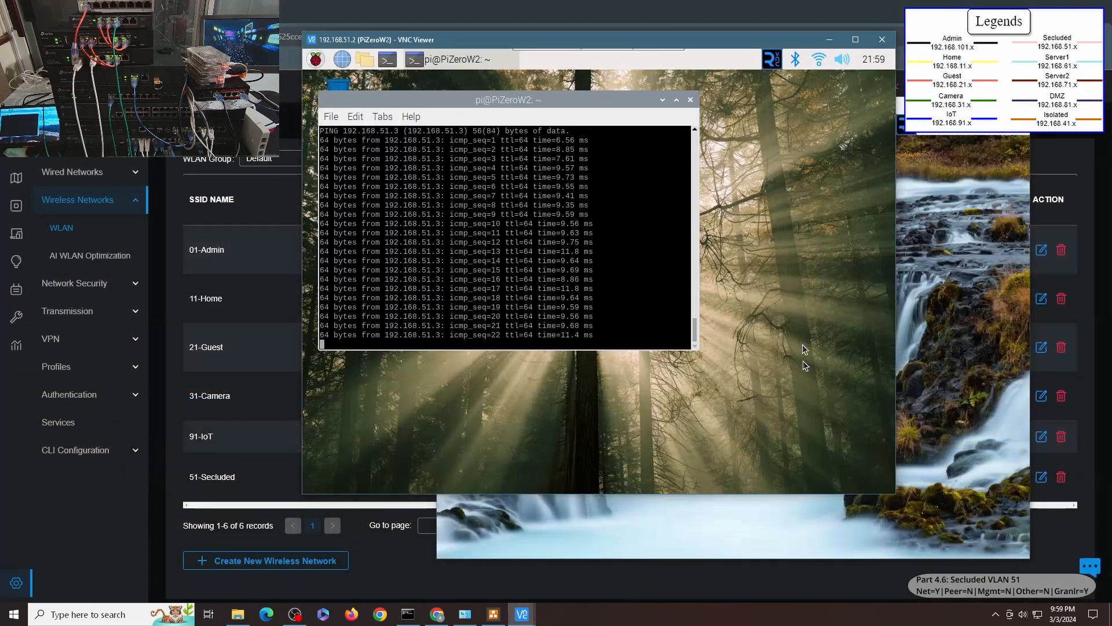
pyautogui.click(910, 314)
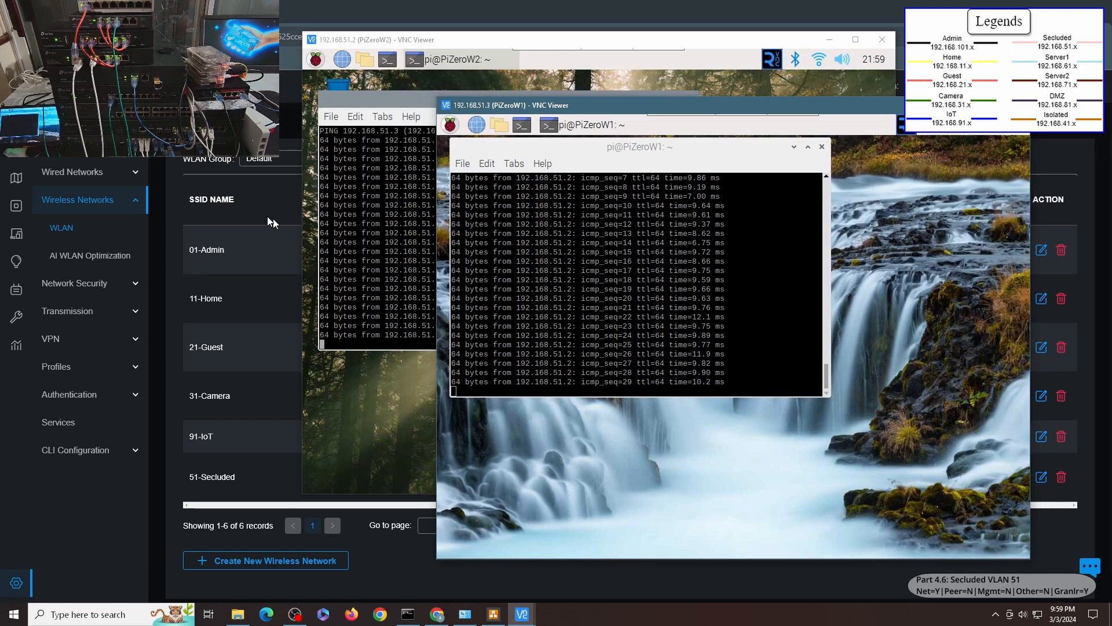
pyautogui.click(351, 226)
pyautogui.click(921, 340)
pyautogui.click(417, 237)
pyautogui.click(953, 345)
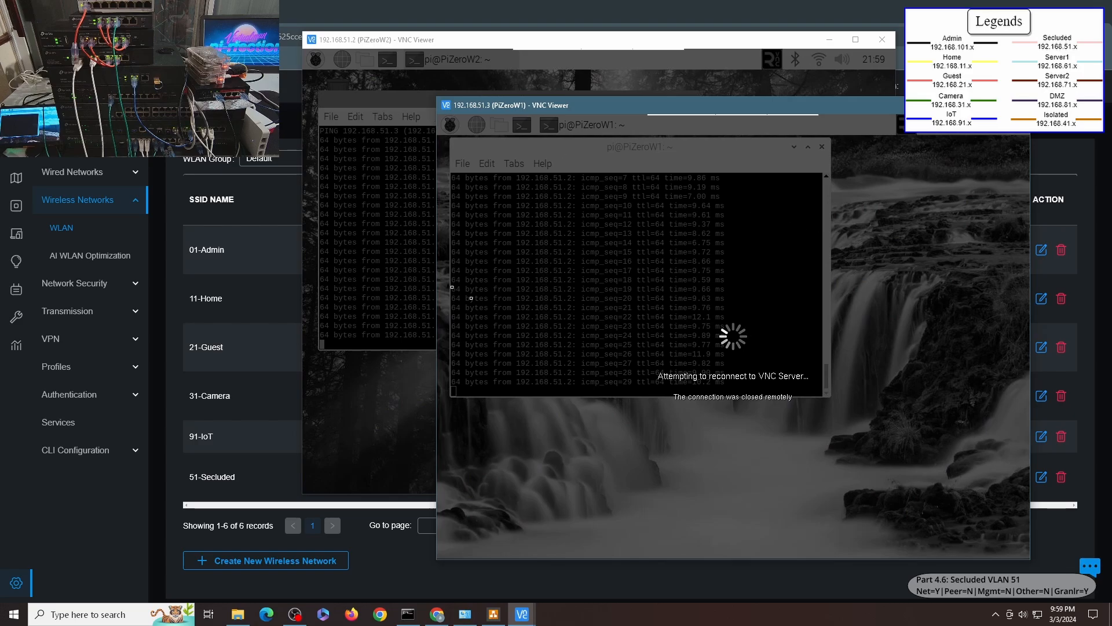
# Open the saved VNC connection to 192.168.11.3 and move its window clear of the PiZero sessions
pyautogui.moveTo(531, 623)
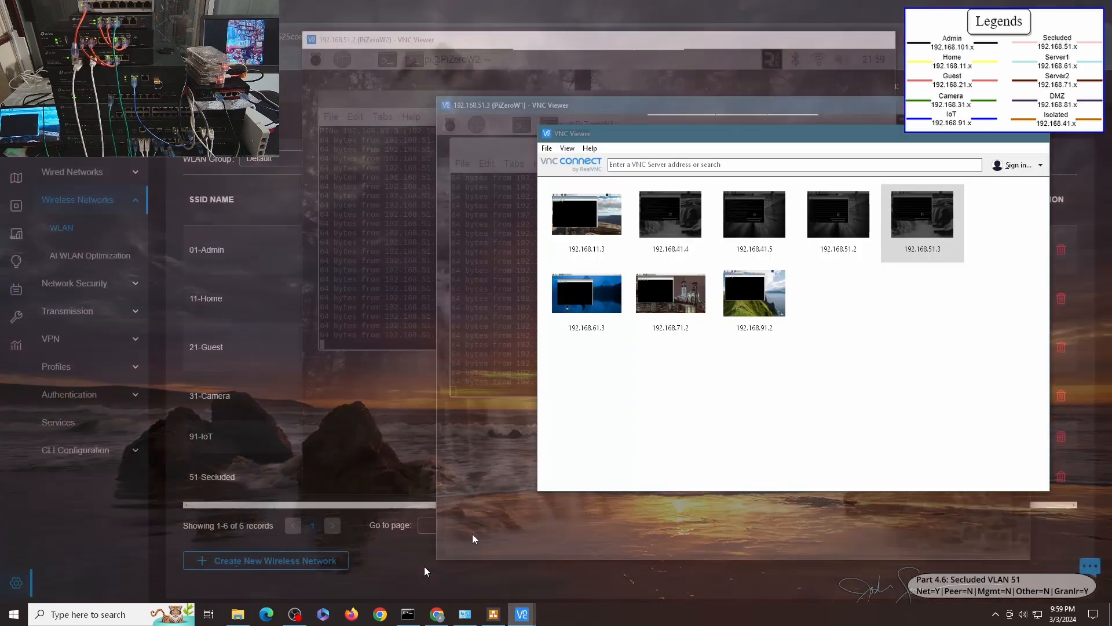
pyautogui.click(422, 566)
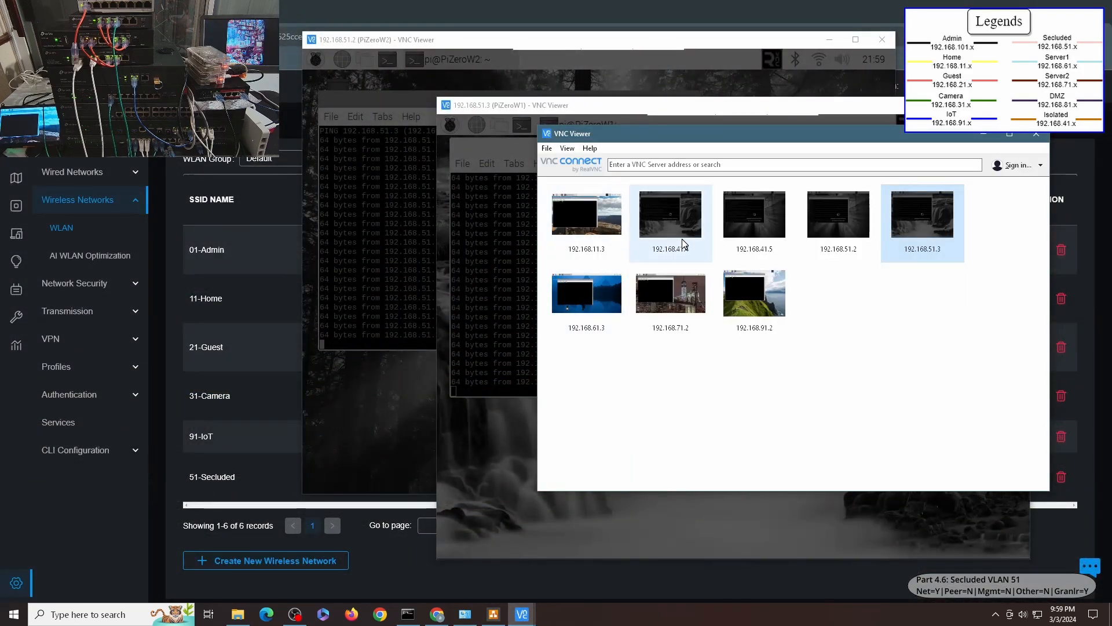
pyautogui.doubleClick(578, 214)
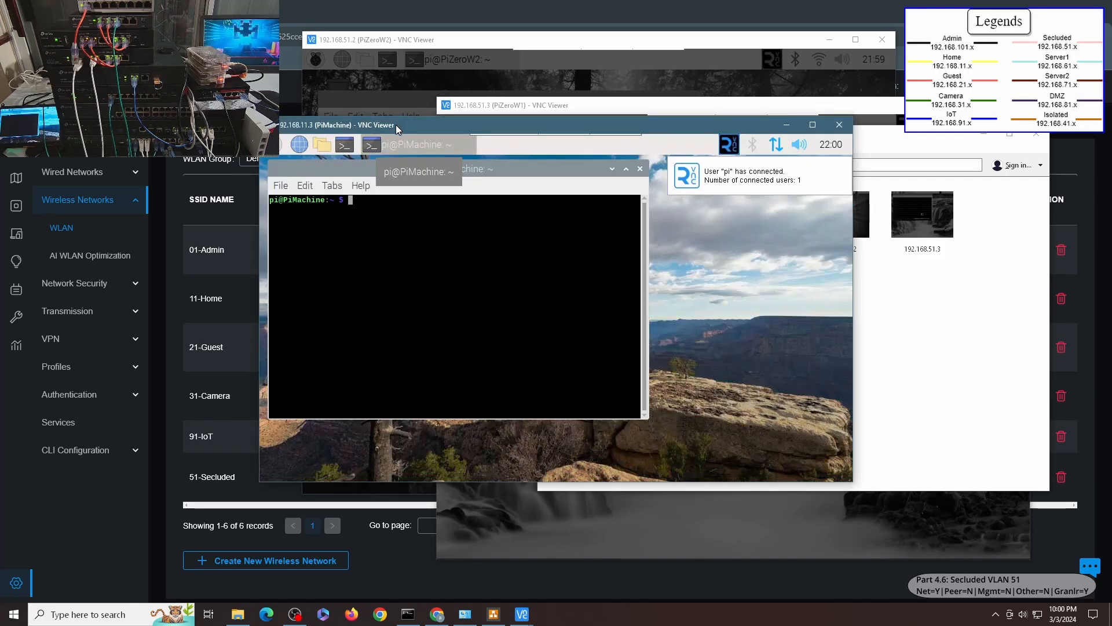
pyautogui.moveTo(400, 120); pyautogui.dragTo(632, 216)
# In the PiMachine terminal, ping 192.168.51.2 and 192.168.51.3, stopping each ping after a few seconds
pyautogui.write('p')
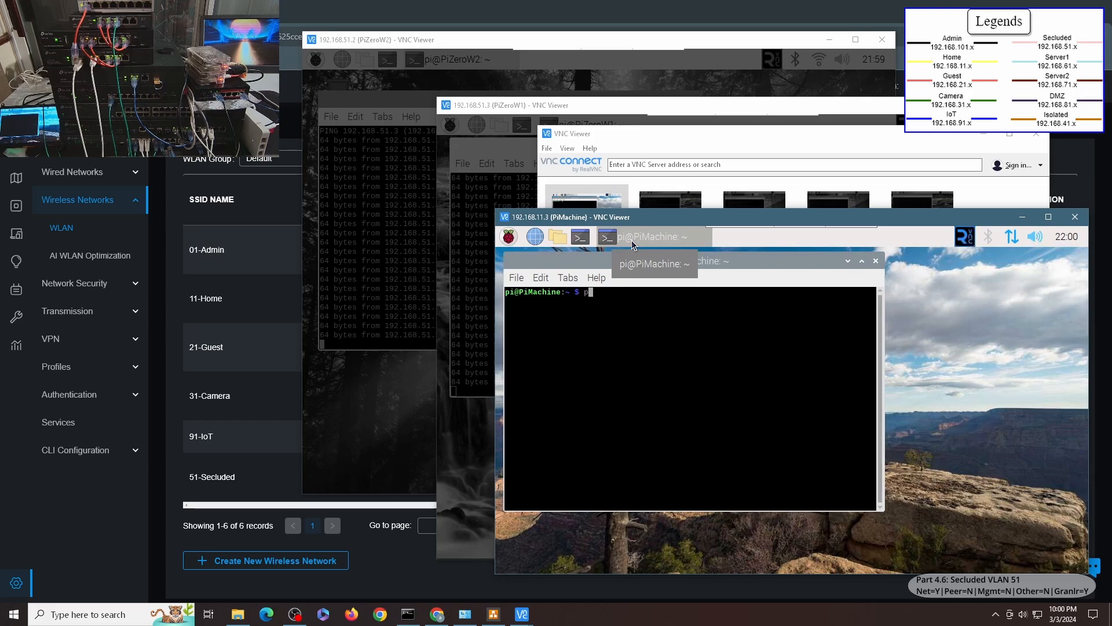
pyautogui.write('ing 192.168.51.2')
pyautogui.press('Return')
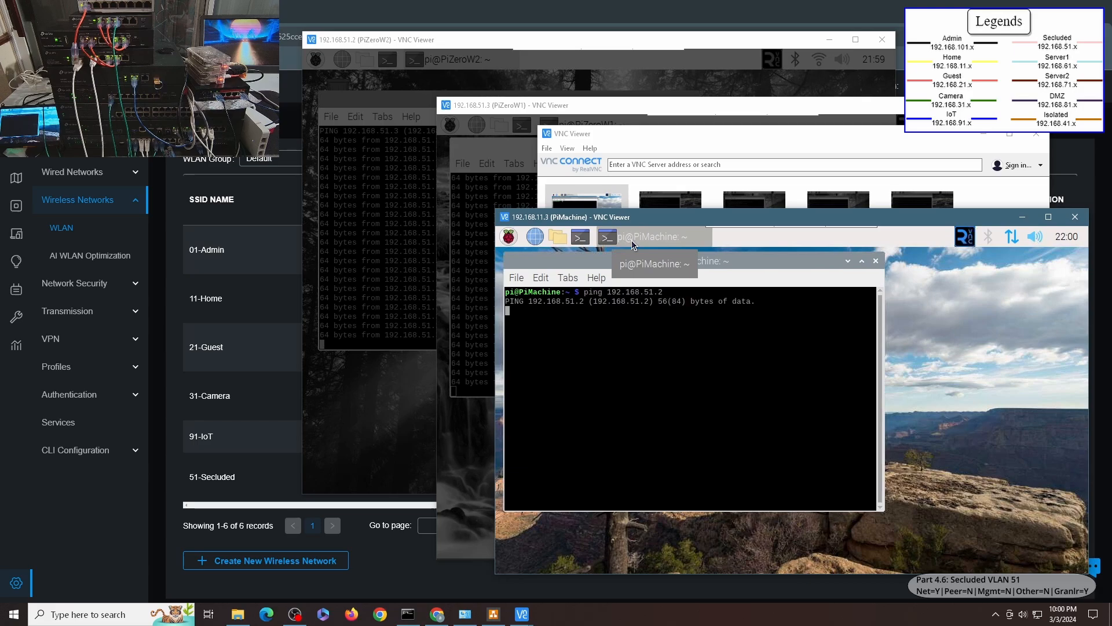
pyautogui.hotkey('ctrl', 'c')
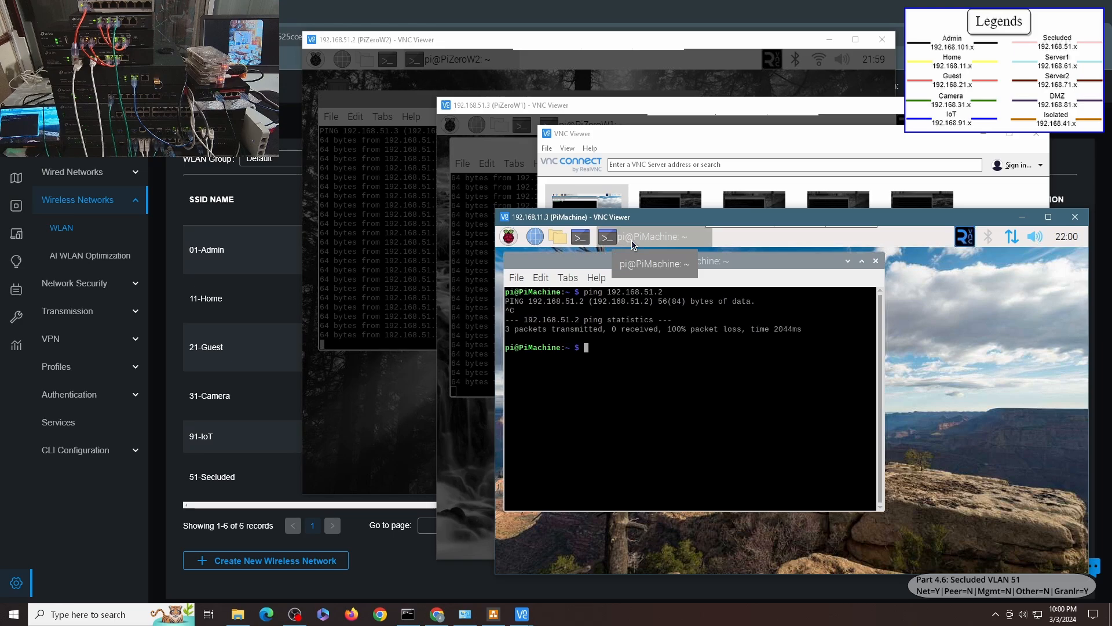
pyautogui.press('Up')
pyautogui.press('BackSpace')
pyautogui.write('3')
pyautogui.press('Return')
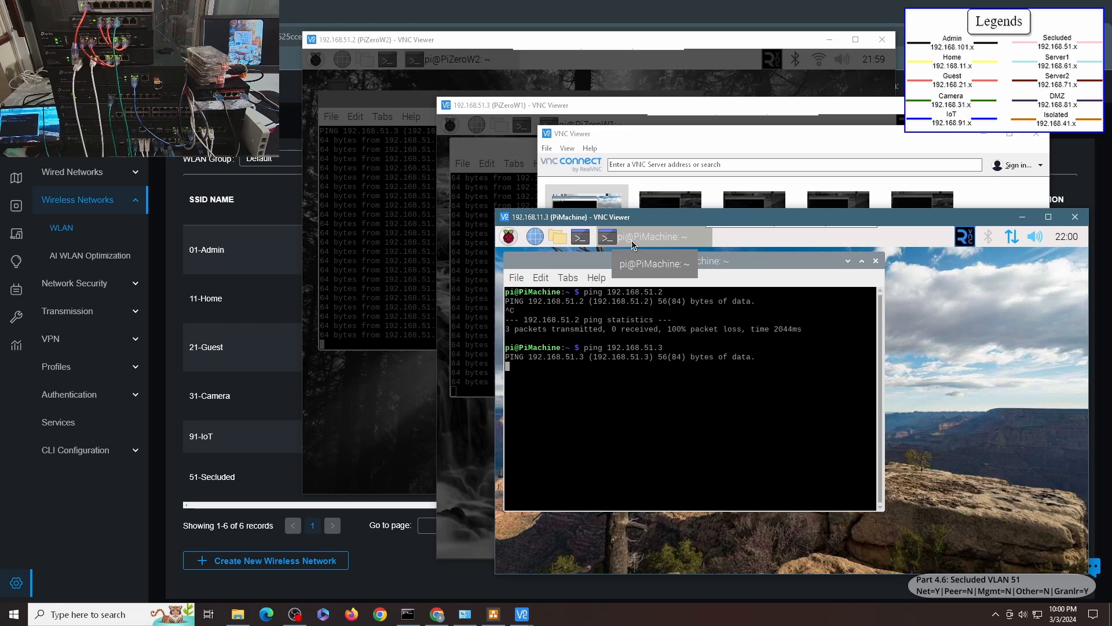
pyautogui.hotkey('ctrl', 'c')
pyautogui.press('Up')
pyautogui.press('Left')
pyautogui.press('Left')
pyautogui.press('Left')
pyautogui.press('Left')
pyautogui.press('Left')
pyautogui.press('Left')
pyautogui.press('Left')
pyautogui.press('Left')
pyautogui.press('Left')
pyautogui.press('Left')
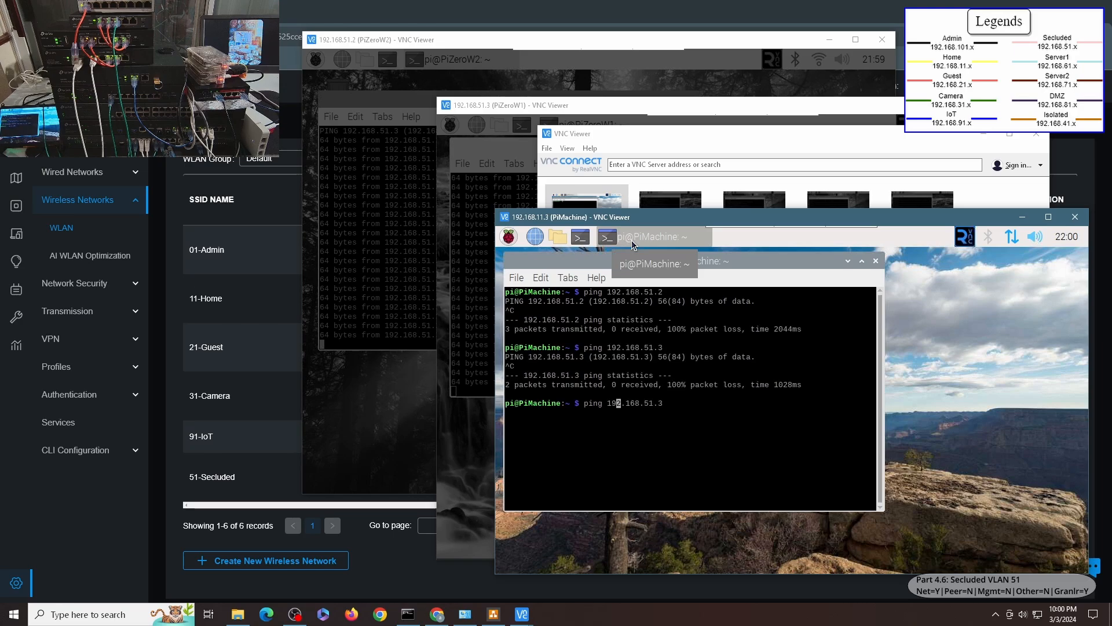
pyautogui.press('Left')
pyautogui.press('Left')
pyautogui.press('BackSpace')
pyautogui.press('BackSpace')
pyautogui.press('BackSpace')
pyautogui.press('BackSpace')
pyautogui.press('BackSpace')
pyautogui.write('ssh ')
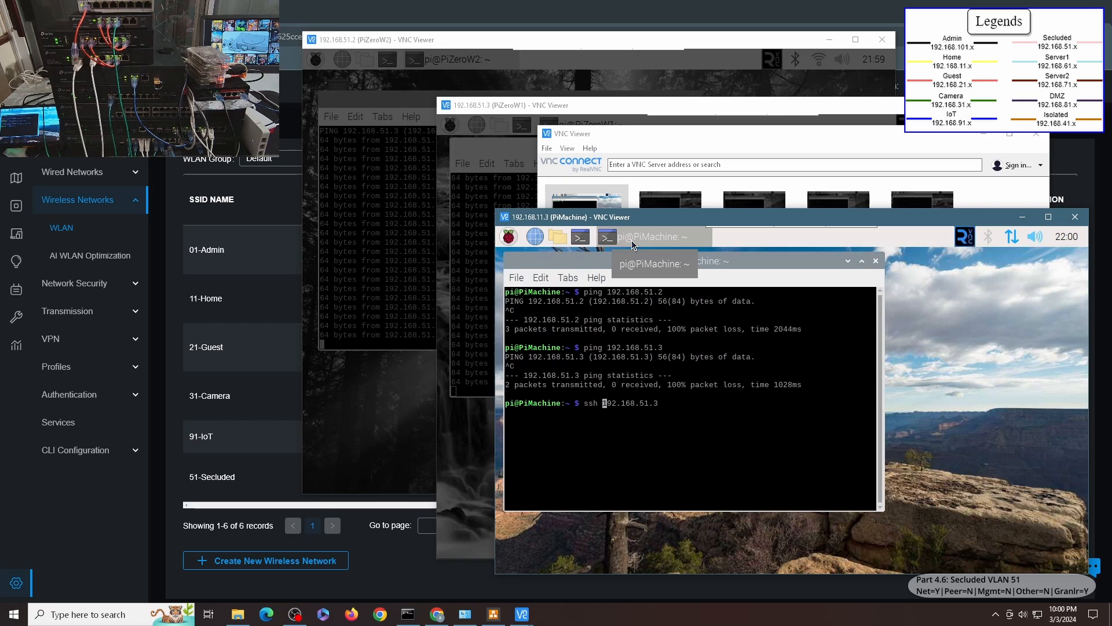
pyautogui.write('pi@')
pyautogui.press('Return')
pyautogui.hotkey('ctrl', 'c')
pyautogui.press('Up')
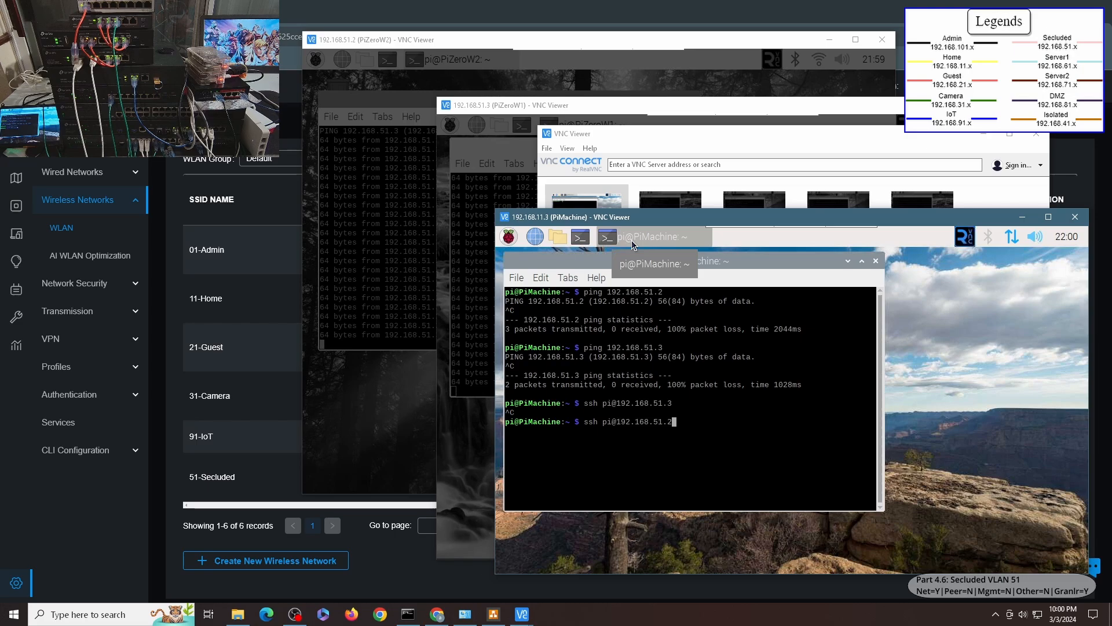
pyautogui.press('Return')
pyautogui.hotkey('ctrl', 'c')
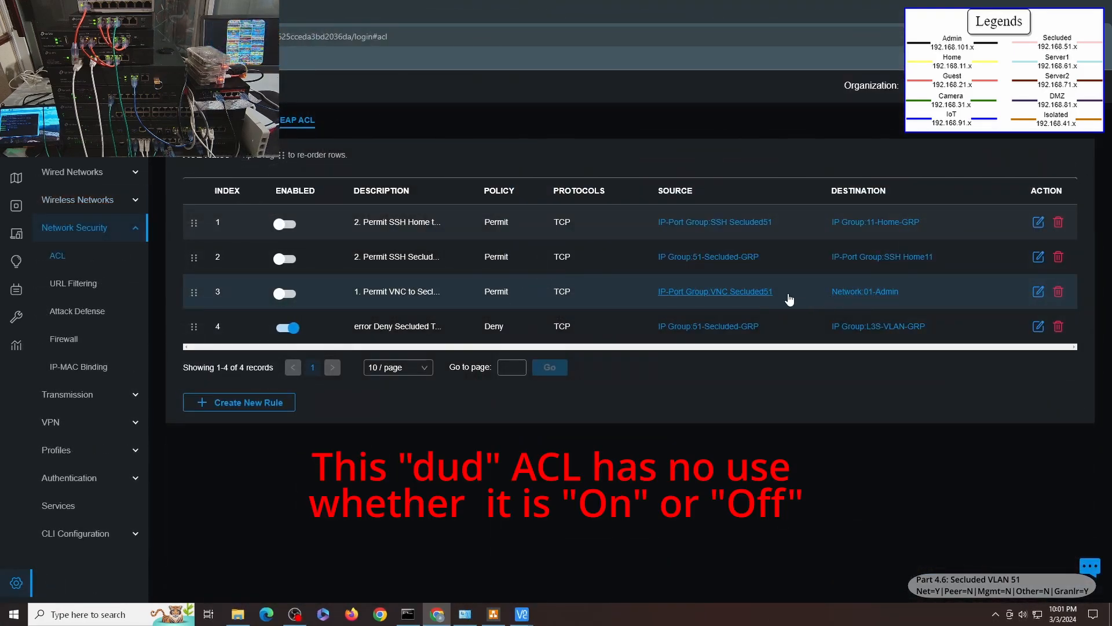
# Enable the EAP ACL rule permitting VNC Secluded51 to the 01-Admin network and bring up the PiZeroW1 VNC session
pyautogui.click(285, 291)
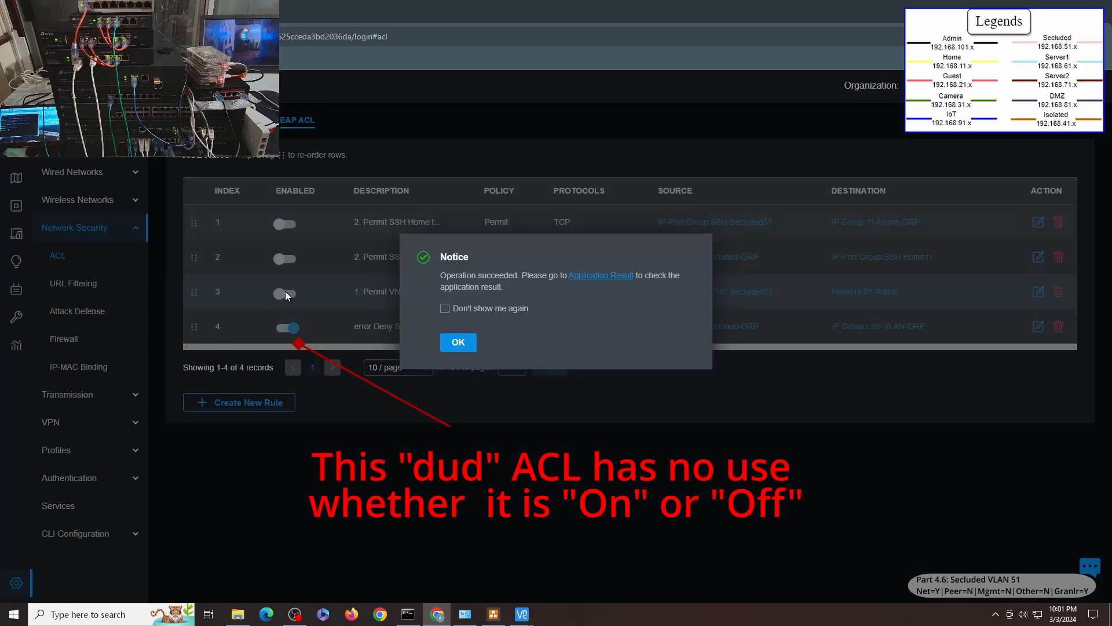
pyautogui.click(457, 342)
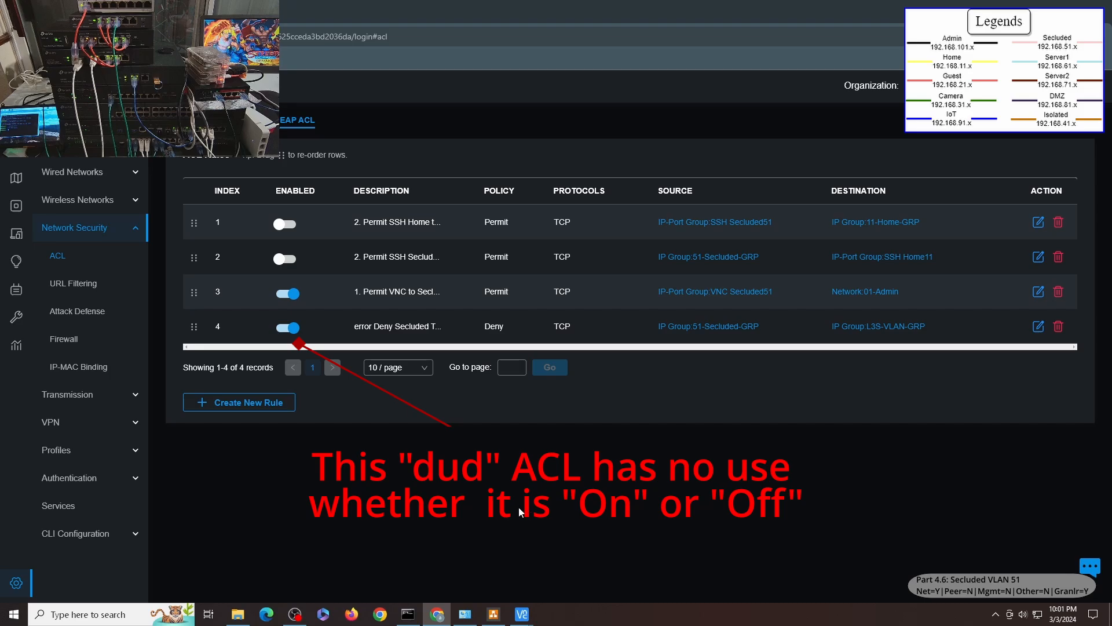
pyautogui.moveTo(521, 613)
pyautogui.click(486, 580)
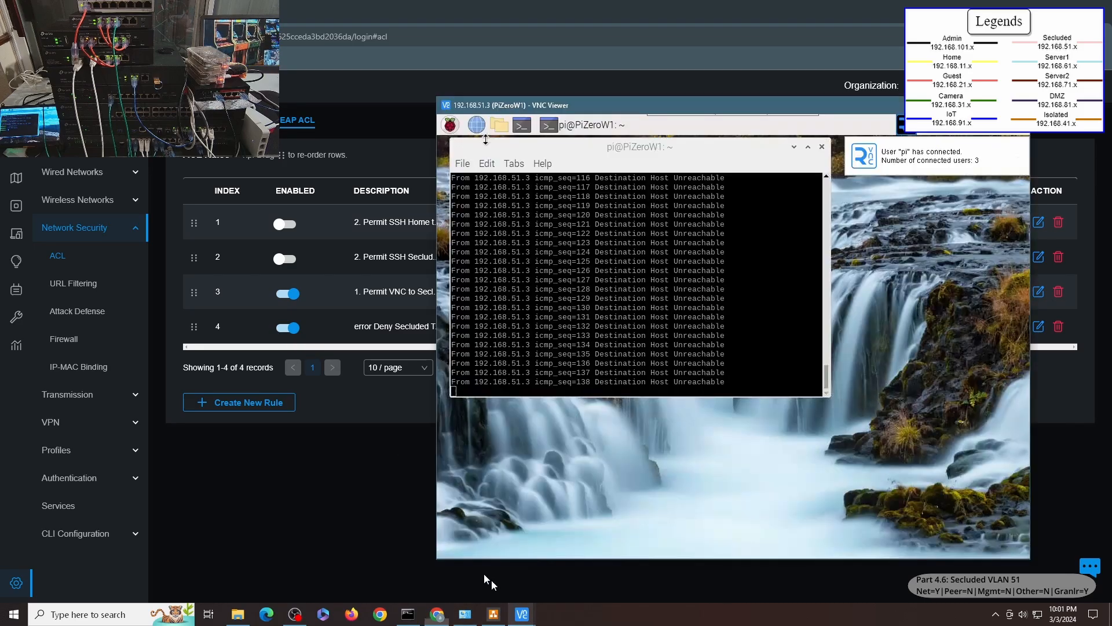
# Compare the ping output in the PiZeroW2 and PiZeroW1 terminals to check whether the Secluded peers reach each other
pyautogui.click(560, 559)
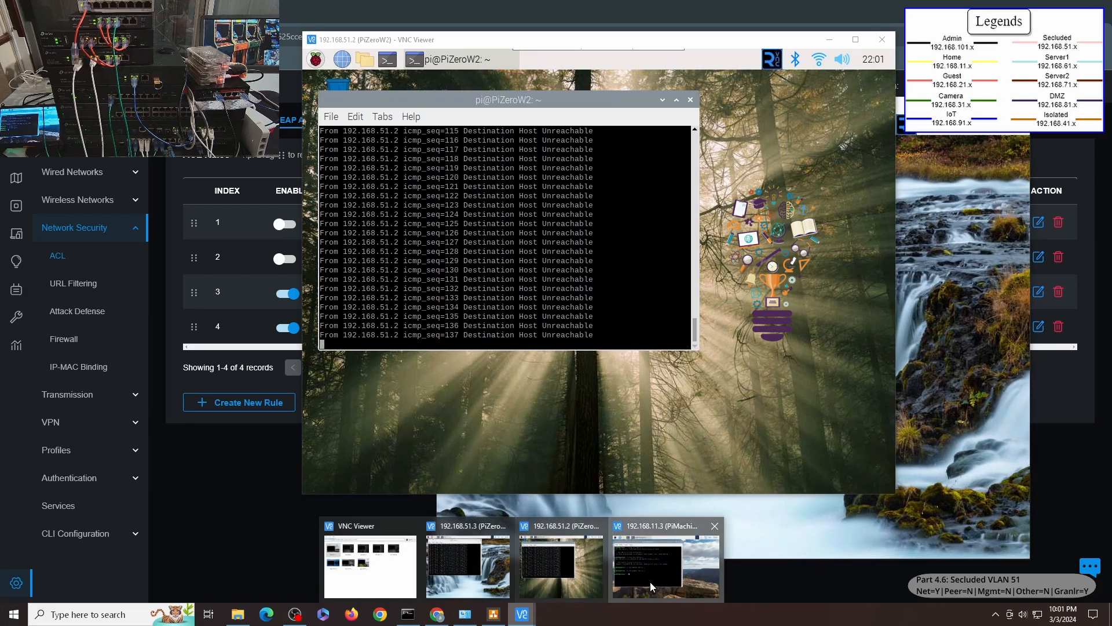
pyautogui.click(651, 586)
pyautogui.click(470, 584)
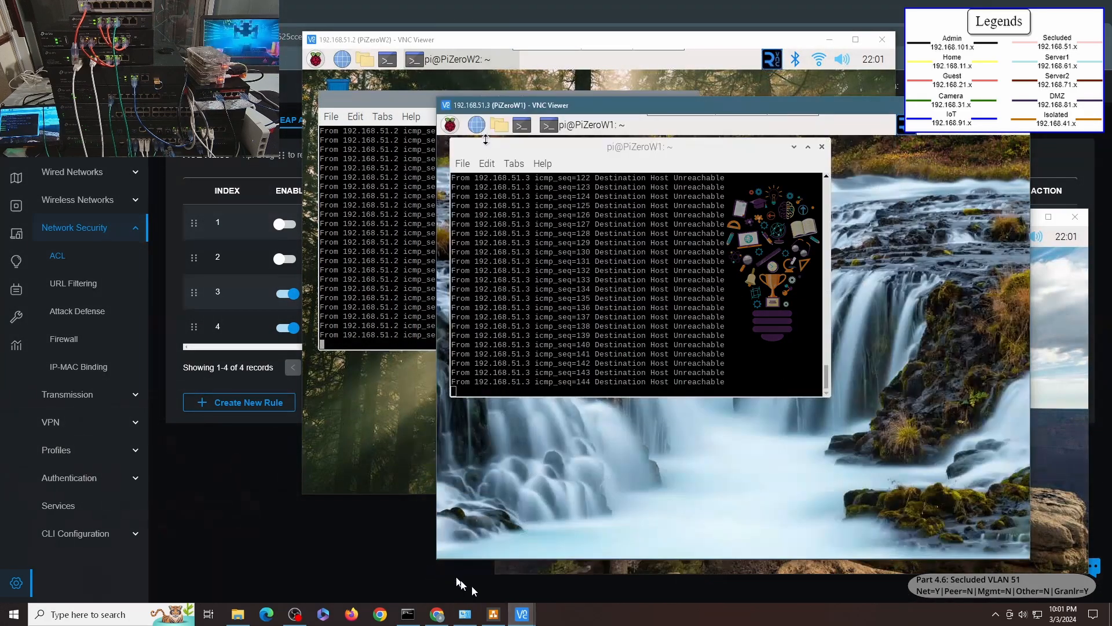
pyautogui.moveTo(640, 576)
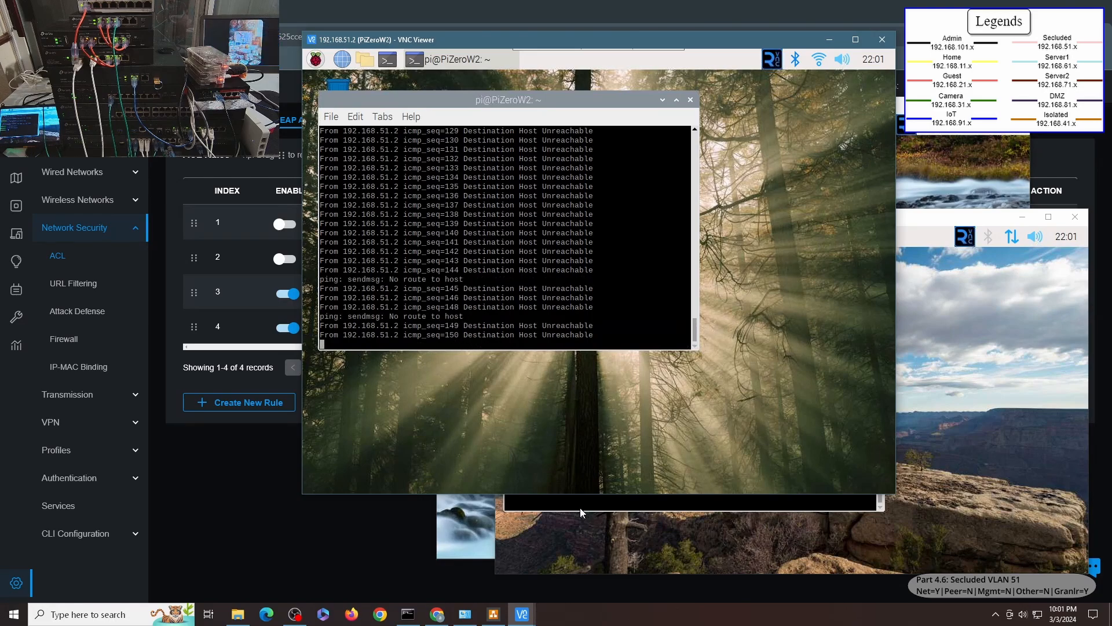
pyautogui.click(491, 514)
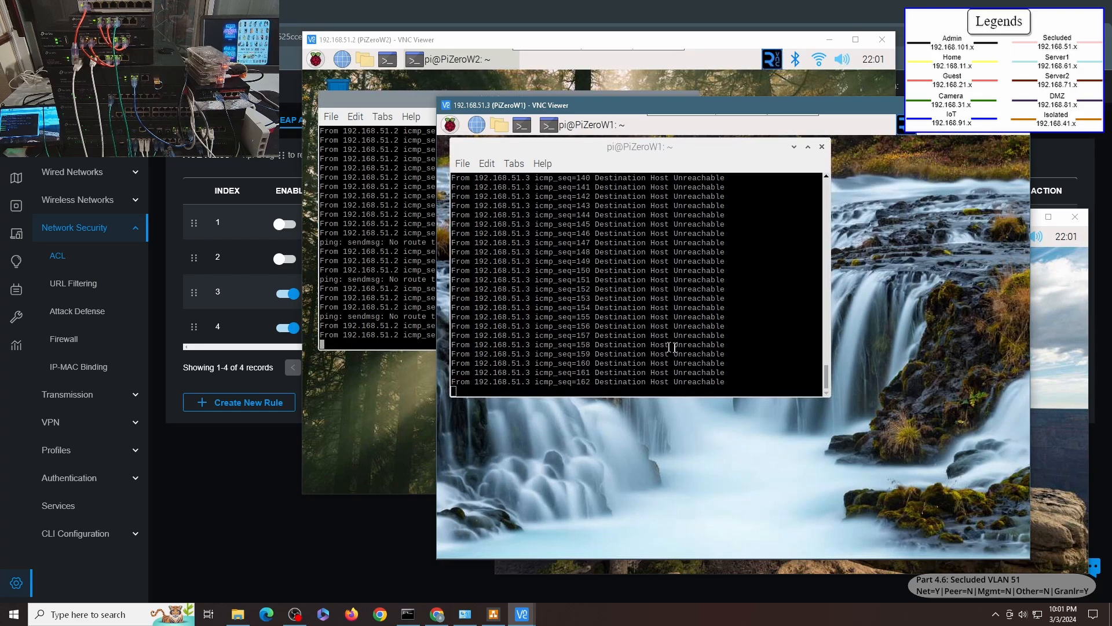
pyautogui.click(422, 310)
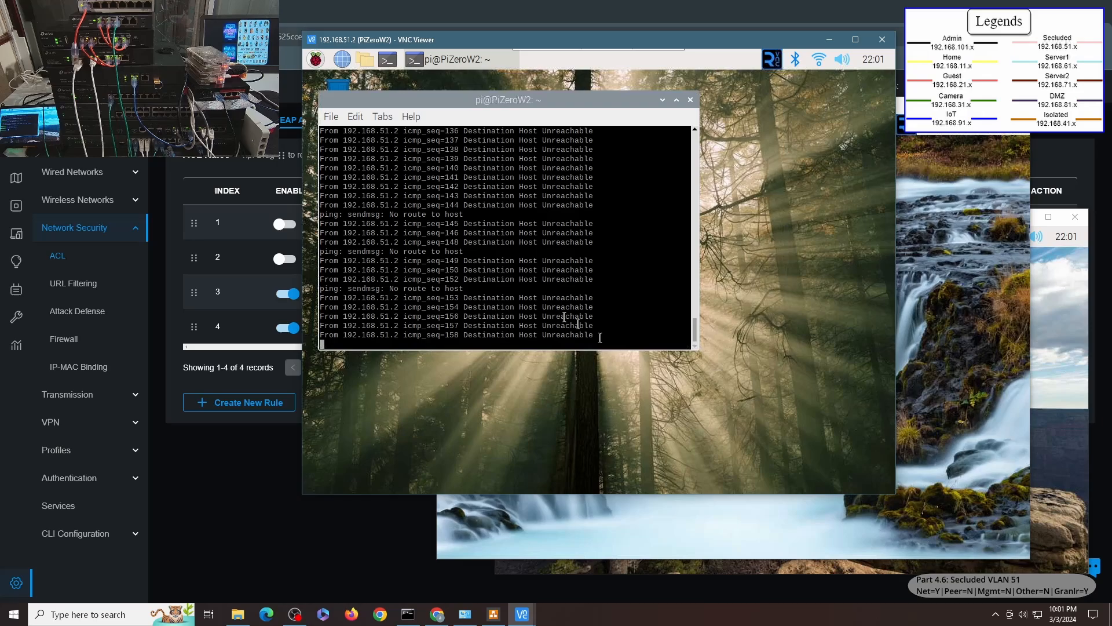
pyautogui.click(631, 515)
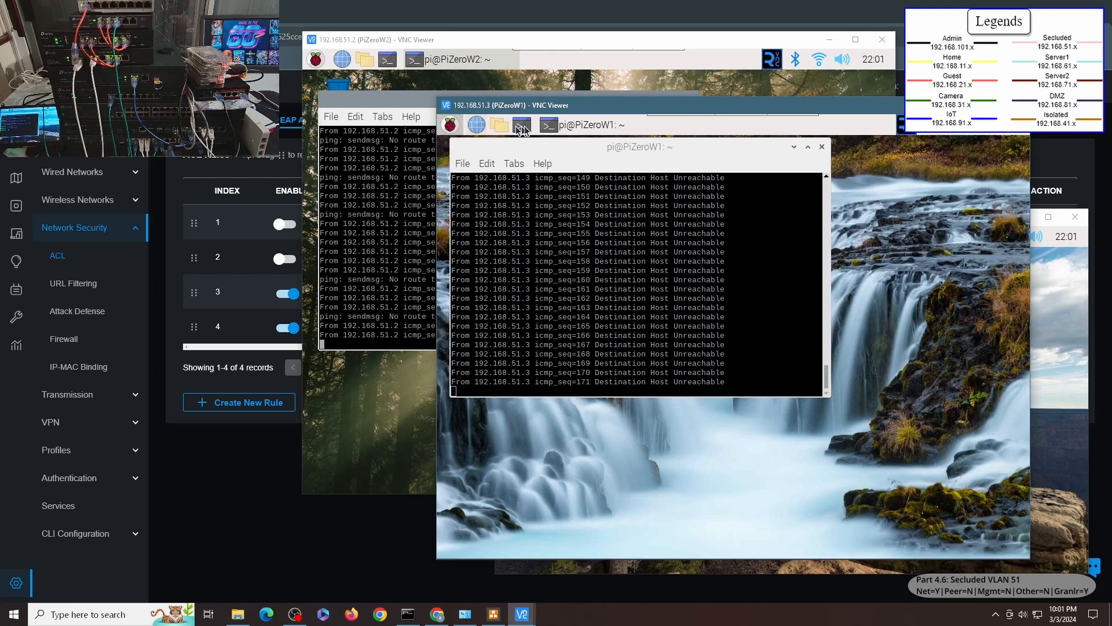
# Stop the running pings in the PiZeroW2 and PiZeroW1 terminals
pyautogui.click(357, 74)
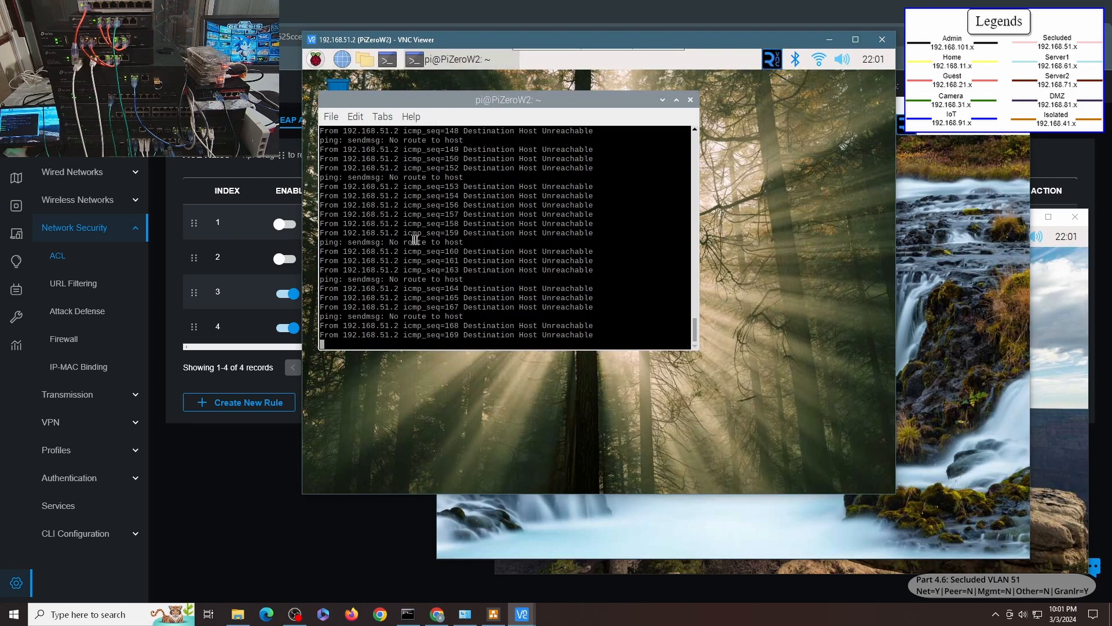
pyautogui.hotkey('ctrl', 'c')
pyautogui.click(985, 384)
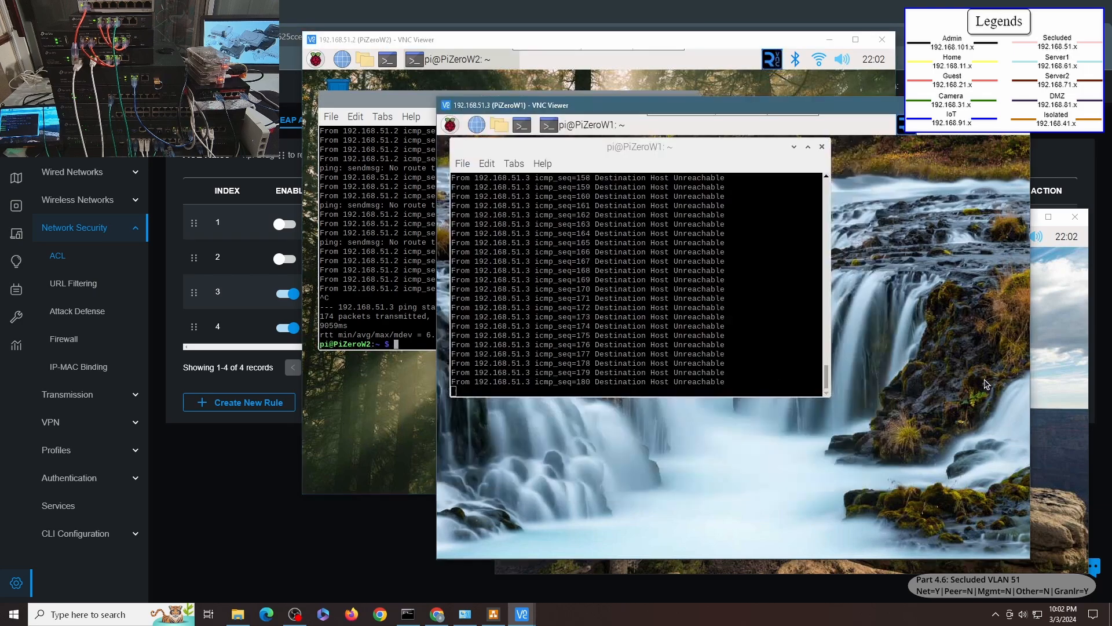
pyautogui.click(693, 366)
pyautogui.hotkey('ctrl', 'c')
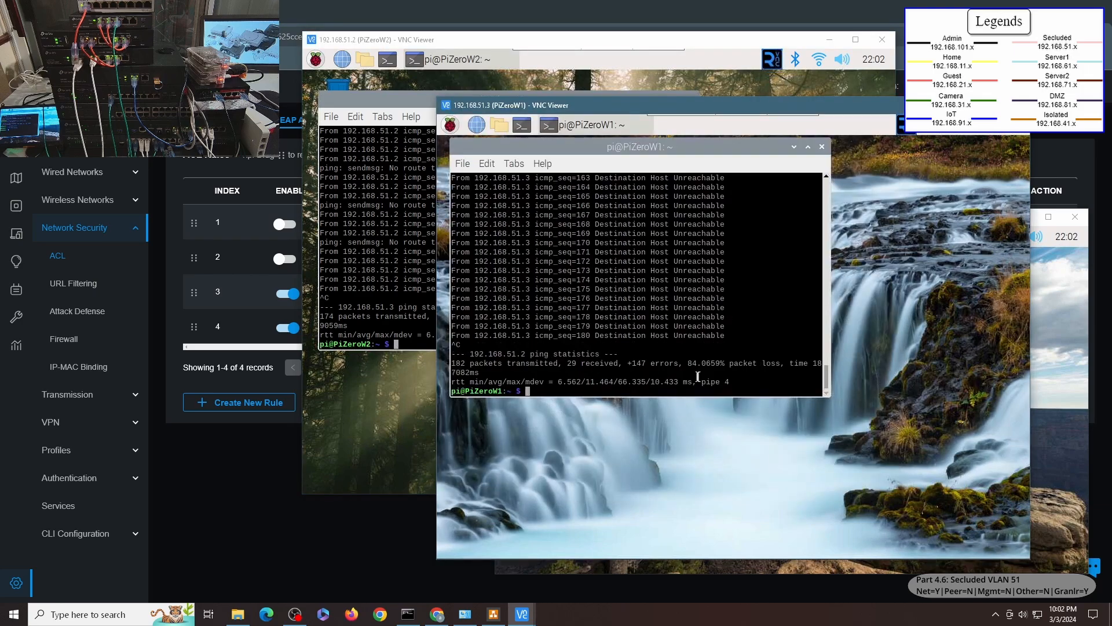
# Ping an address outside the Secluded VLAN from the PiZeroW1 terminal
pyautogui.write('ping ')
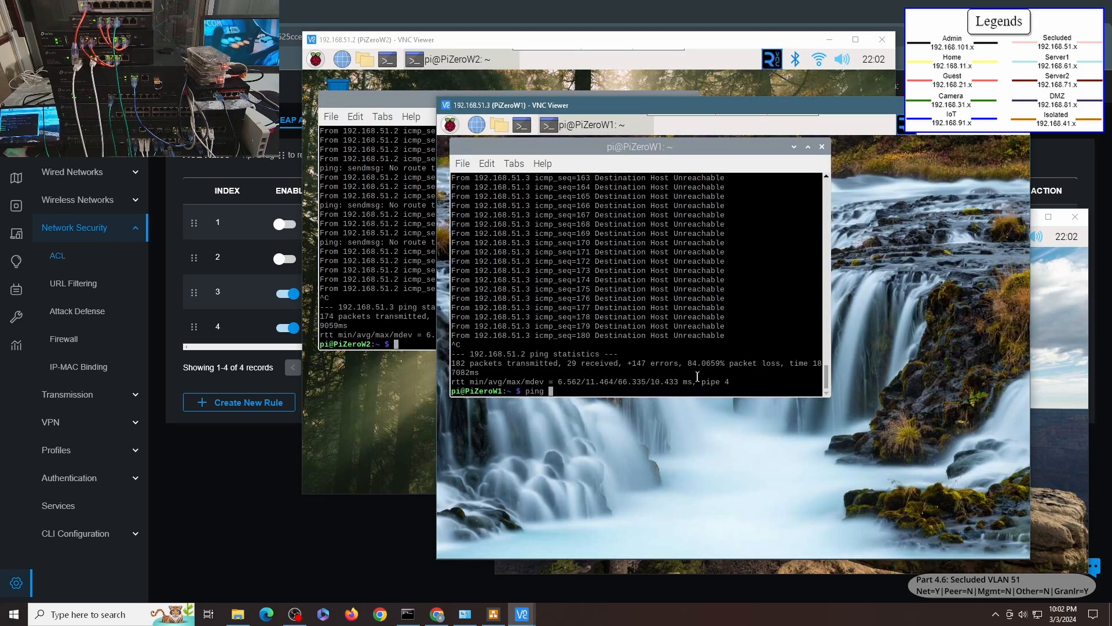
pyautogui.write('192.168.101.')
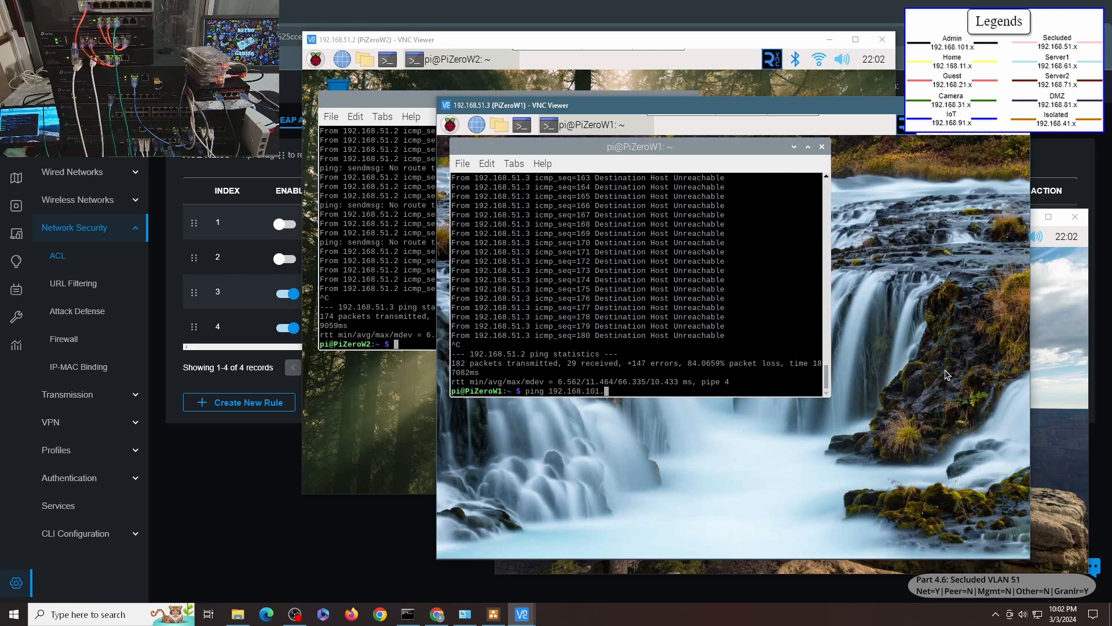
pyautogui.press('BackSpace')
pyautogui.press('BackSpace')
pyautogui.press('Return')
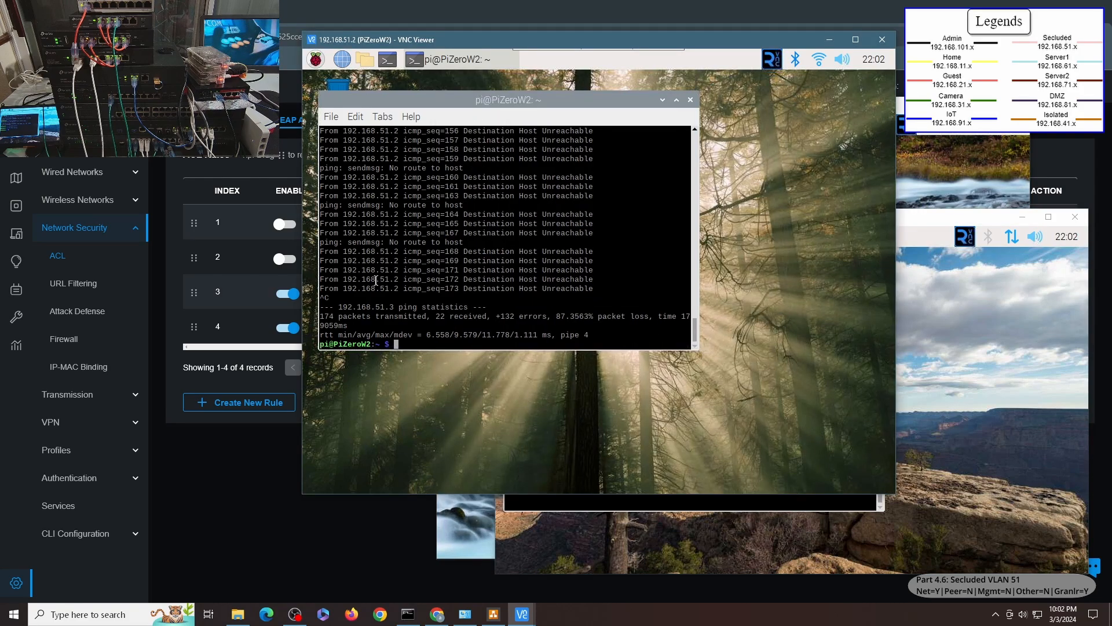
# Ping 192.168.11.3 from the PiZeroW2 terminal and stop the ping after a few packets
pyautogui.write('ping 192.168.11.3')
pyautogui.press('Return')
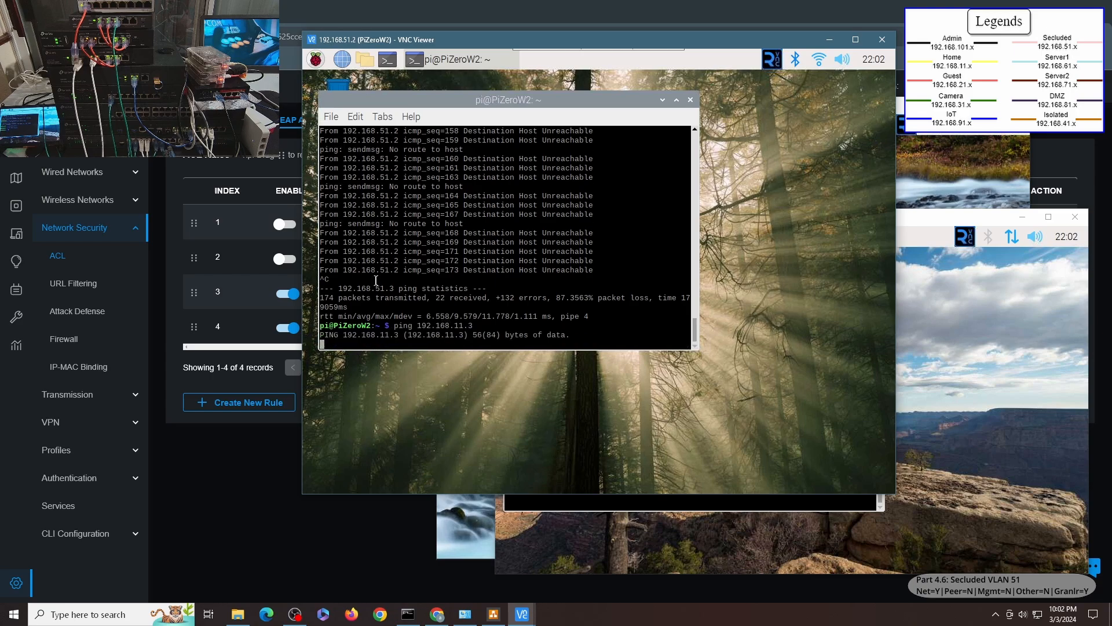
pyautogui.hotkey('ctrl', 'c')
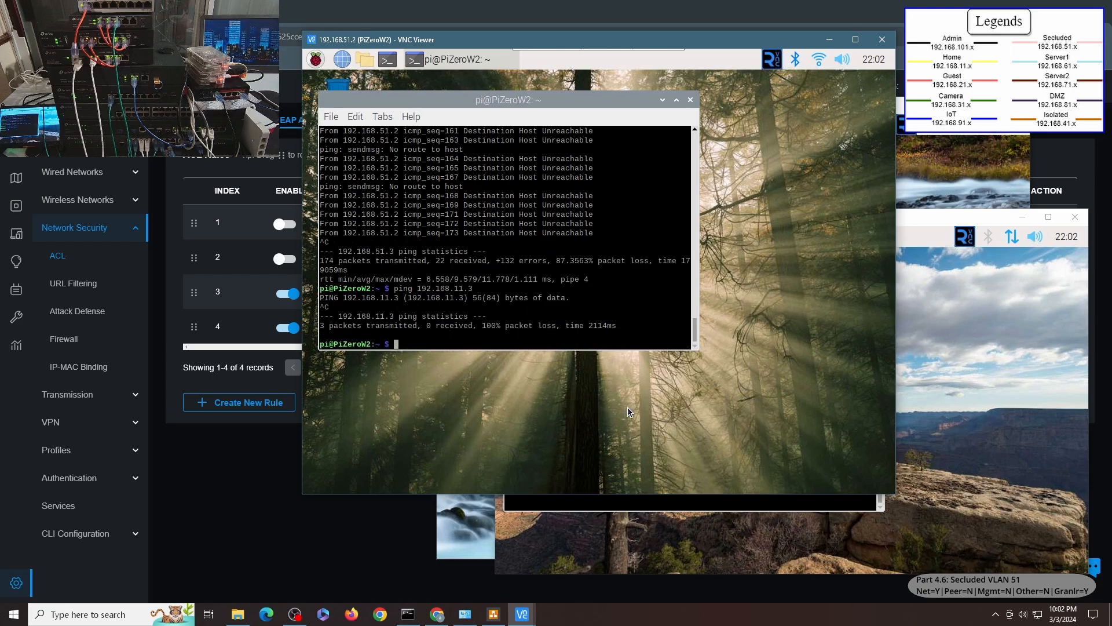
pyautogui.press('Up')
pyautogui.press('Left')
pyautogui.press('Left')
pyautogui.press('Left')
pyautogui.press('Left')
pyautogui.press('Left')
pyautogui.press('Left')
pyautogui.press('Left')
pyautogui.press('Left')
pyautogui.press('Left')
pyautogui.press('Left')
pyautogui.press('Left')
pyautogui.press('Left')
pyautogui.press('BackSpace')
pyautogui.press('BackSpace')
pyautogui.press('BackSpace')
pyautogui.press('BackSpace')
pyautogui.press('BackSpace')
pyautogui.write('ssh pi@')
pyautogui.press('Return')
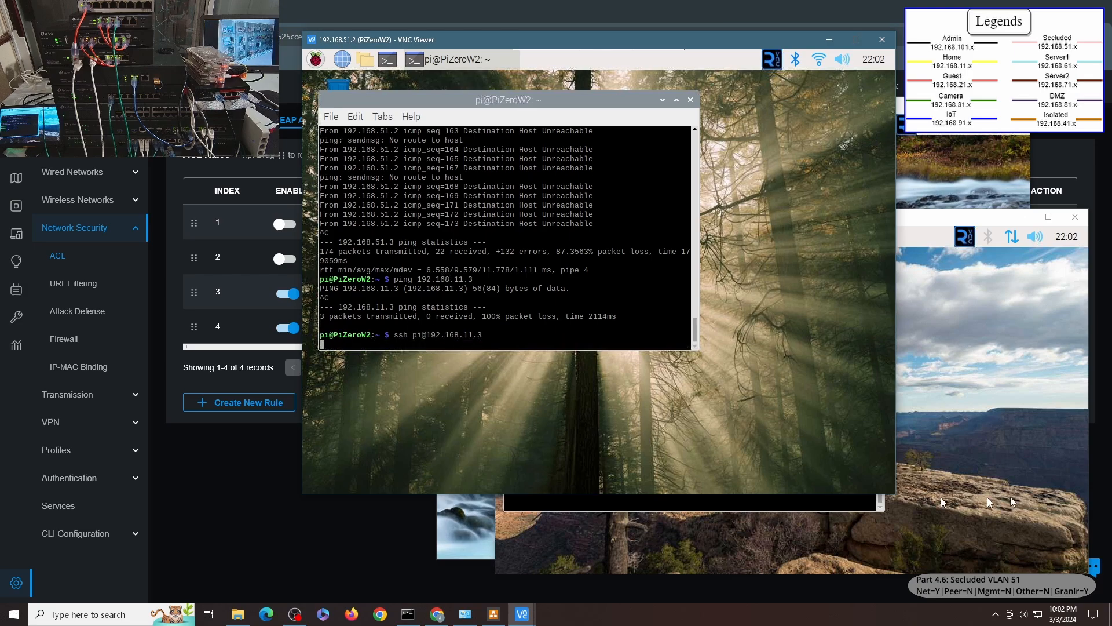
pyautogui.hotkey('alt', 'Tab')
pyautogui.hotkey('ctrl', 'c')
pyautogui.press('Up')
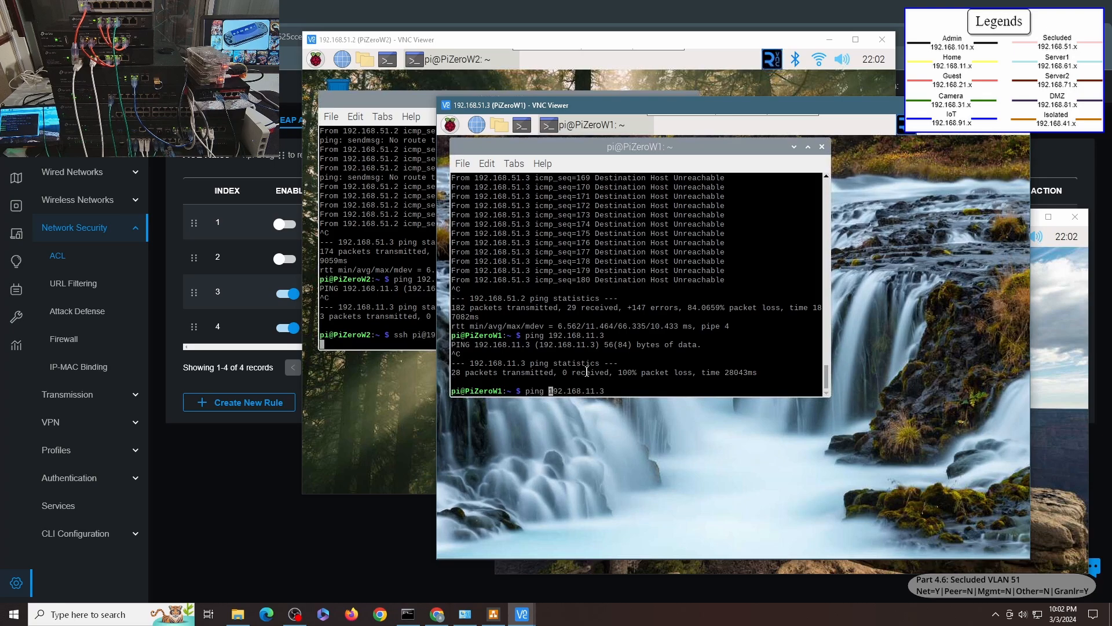
pyautogui.press('BackSpace')
pyautogui.press('BackSpace')
pyautogui.press('BackSpace')
pyautogui.press('BackSpace')
pyautogui.press('BackSpace')
pyautogui.write('ssh')
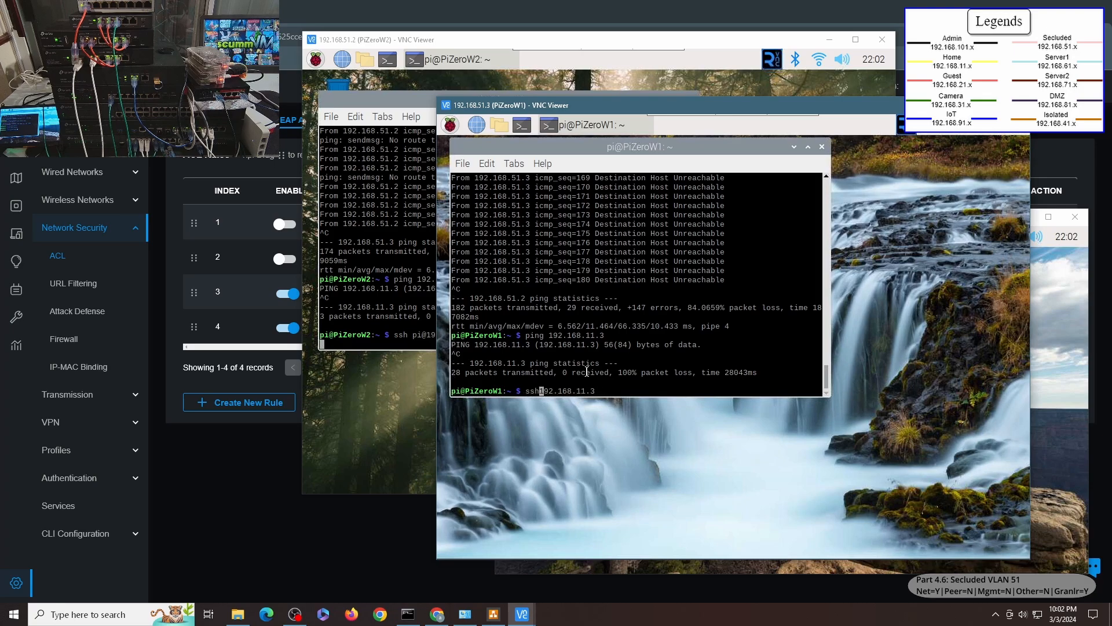
pyautogui.write(' pi@')
pyautogui.press('Return')
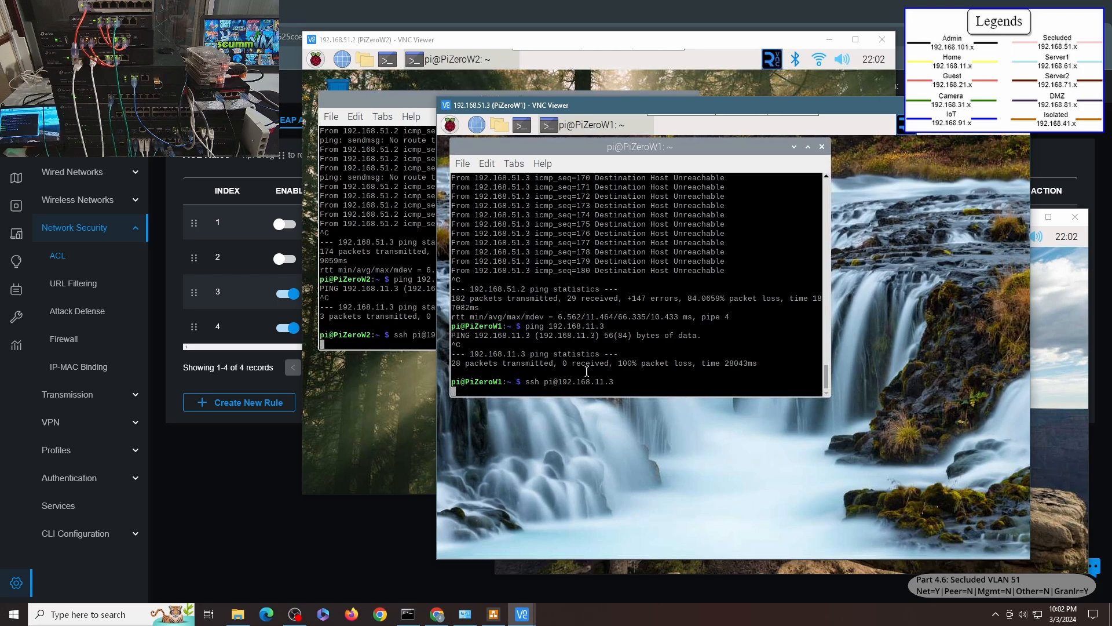
# Abort the SSH attempt in the PiZeroW2 terminal and clear the unfinished ssh command in the PiMachine terminal
pyautogui.click(363, 308)
pyautogui.hotkey('ctrl', 'c')
pyautogui.click(1032, 421)
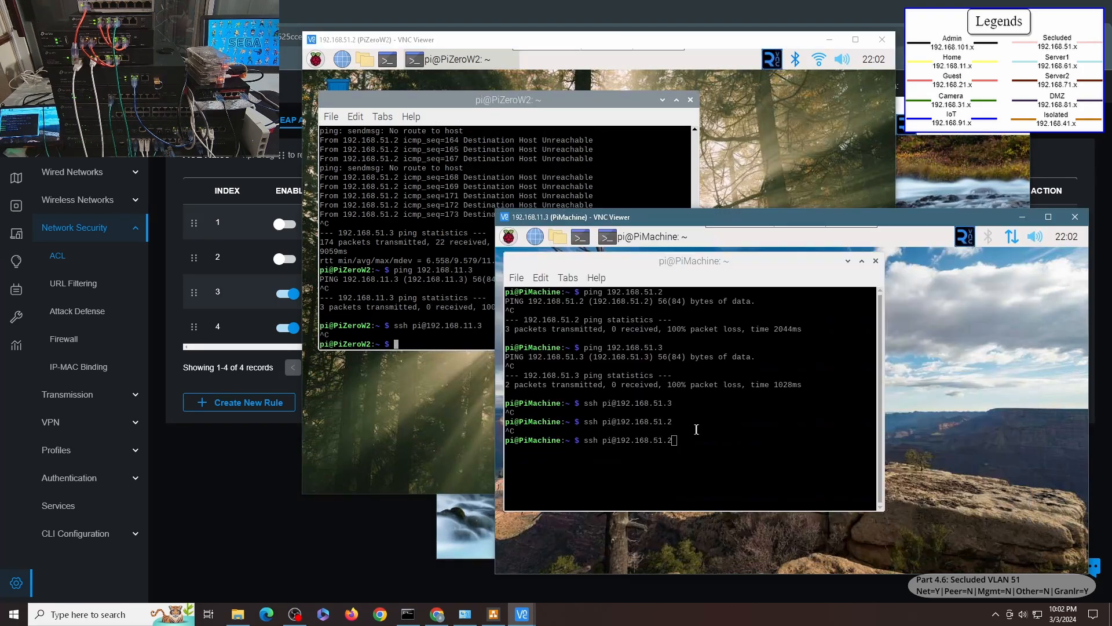
pyautogui.click(697, 429)
pyautogui.press('BackSpace')
pyautogui.press('BackSpace')
pyautogui.press('BackSpace')
pyautogui.press('BackSpace')
pyautogui.press('BackSpace')
pyautogui.press('BackSpace')
pyautogui.press('BackSpace')
pyautogui.press('BackSpace')
pyautogui.press('BackSpace')
pyautogui.press('BackSpace')
pyautogui.press('BackSpace')
pyautogui.press('BackSpace')
pyautogui.press('BackSpace')
pyautogui.press('BackSpace')
pyautogui.press('BackSpace')
pyautogui.press('BackSpace')
pyautogui.press('BackSpace')
pyautogui.press('BackSpace')
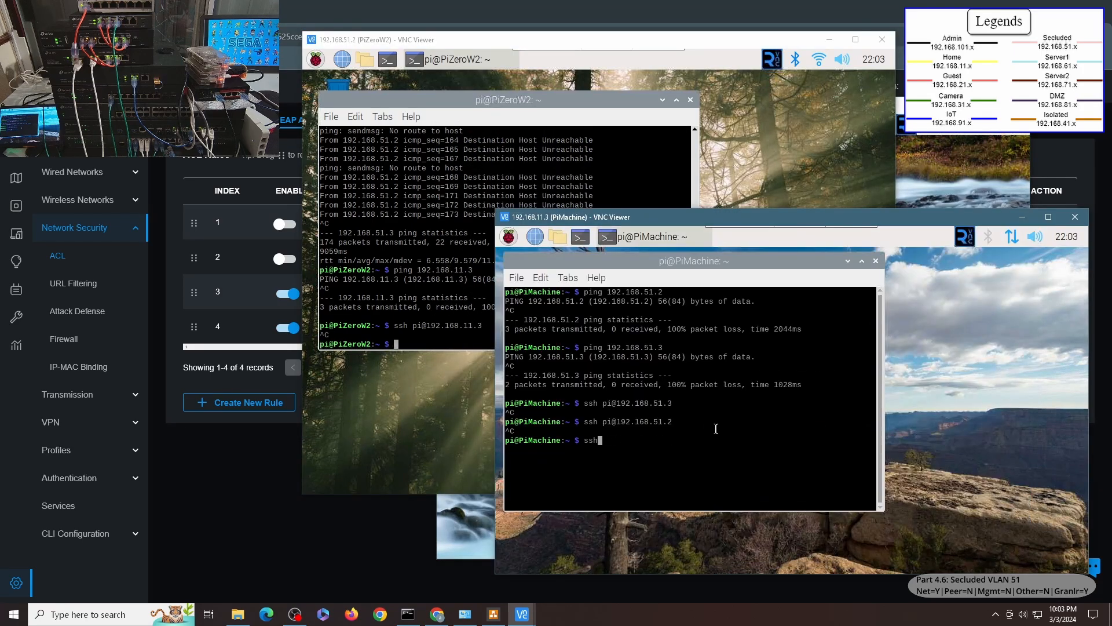
# Compare the EAP ACL rules with the neighbouring ACL list that holds the Isolated, Camera and IoT rules
pyautogui.click(264, 477)
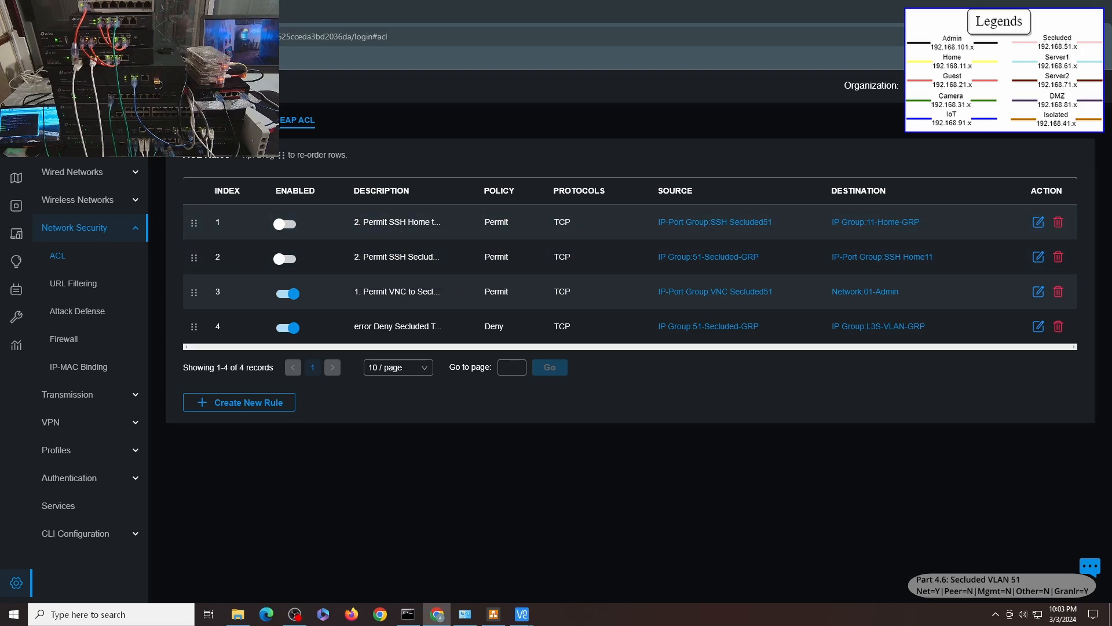
pyautogui.click(246, 121)
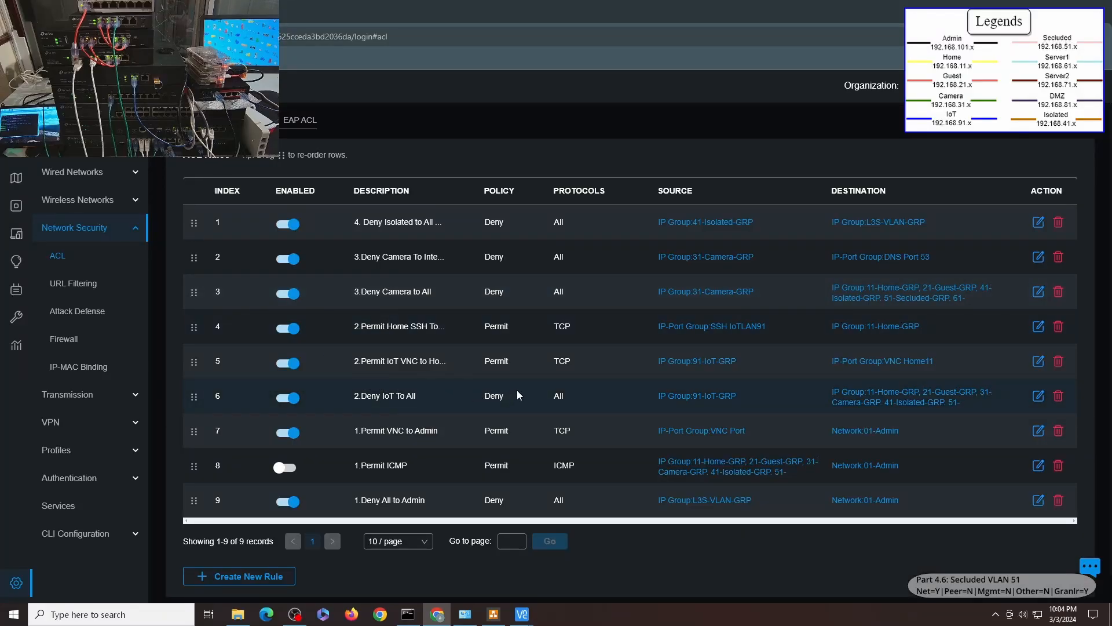
pyautogui.click(299, 120)
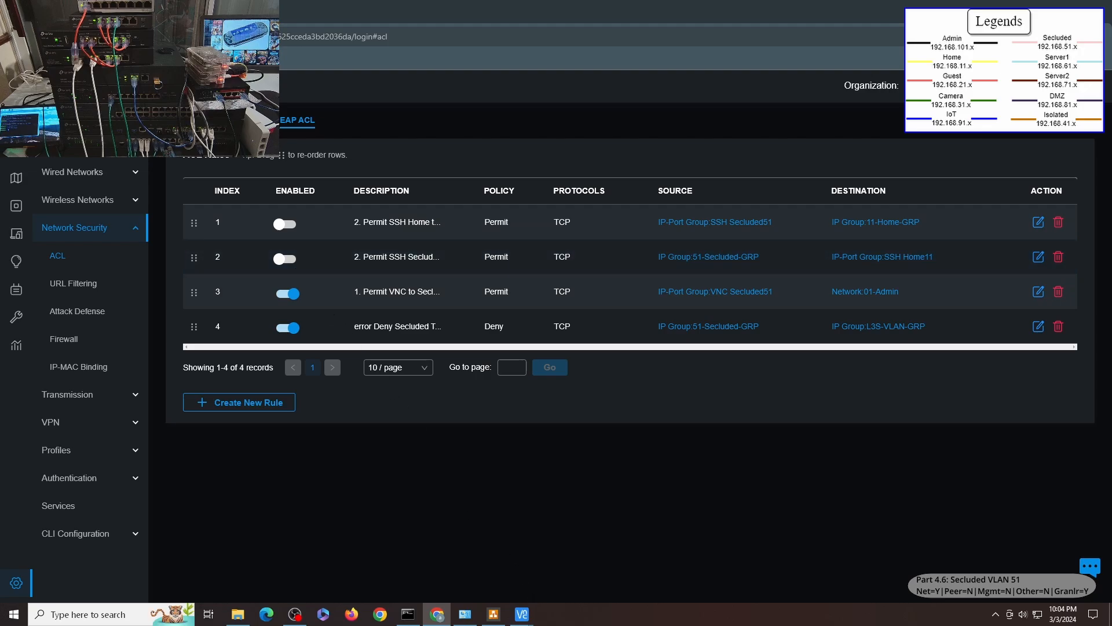
# Review the earlier SSH attempts in the PiZeroW1 and PiMachine terminals
pyautogui.click(521, 614)
pyautogui.click(493, 590)
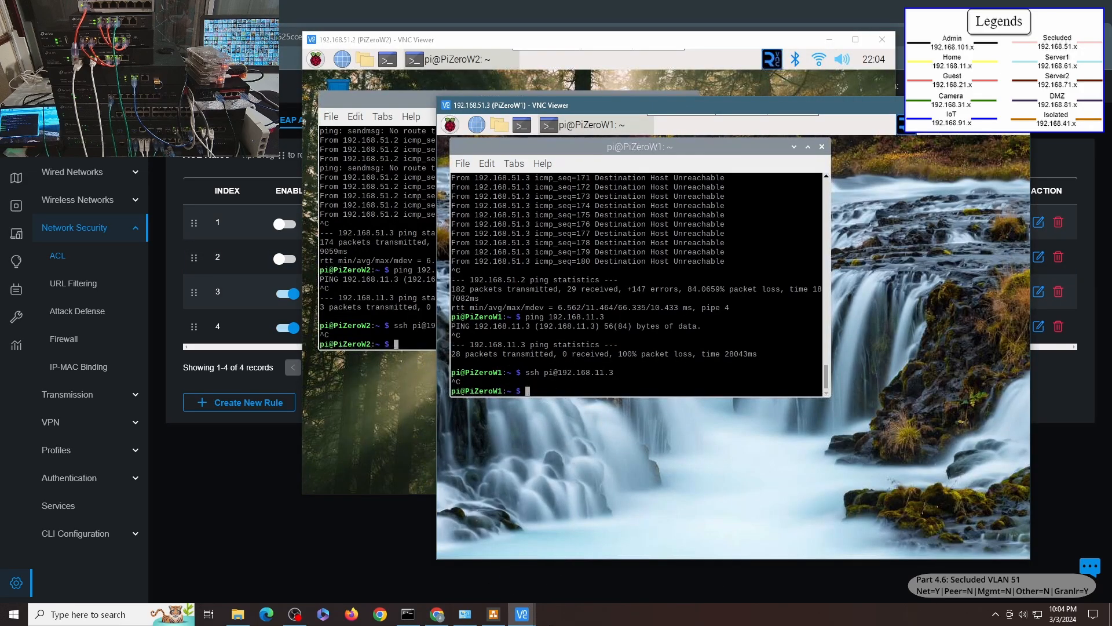
pyautogui.click(522, 614)
pyautogui.click(713, 558)
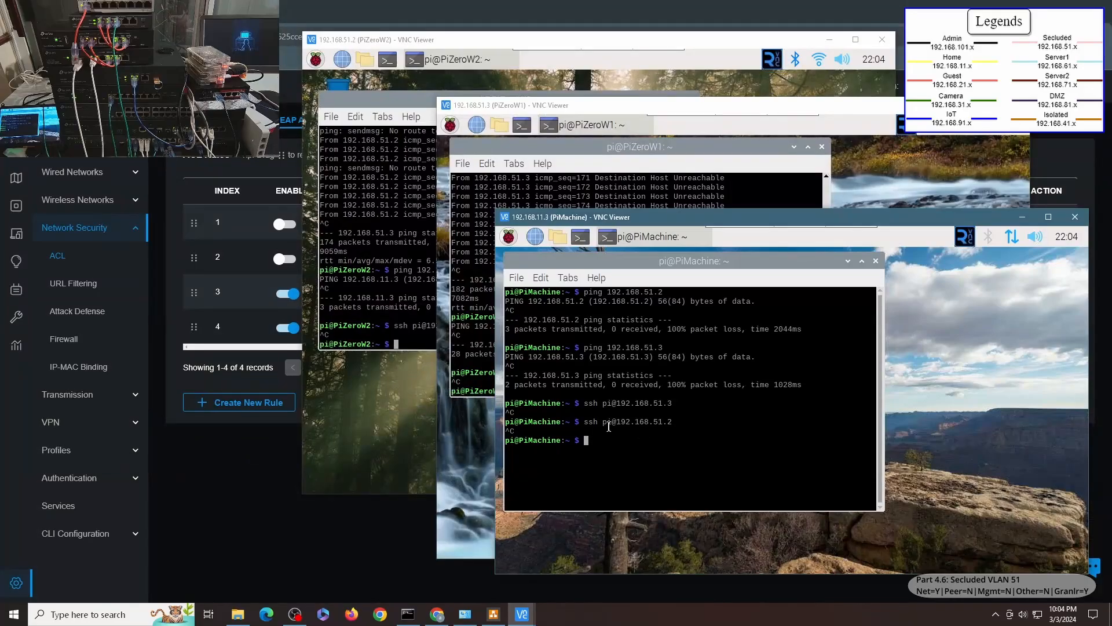
# Enable the EAP ACL rule "2. Permit SSH Secluded to Home" and acknowledge the notice
pyautogui.click(270, 424)
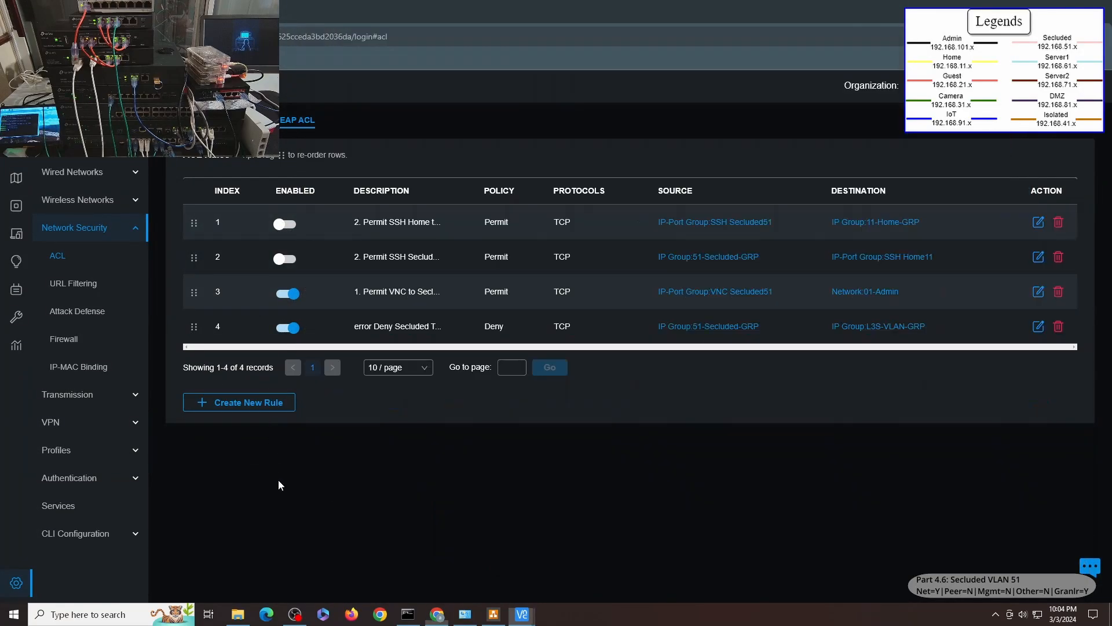
pyautogui.click(284, 259)
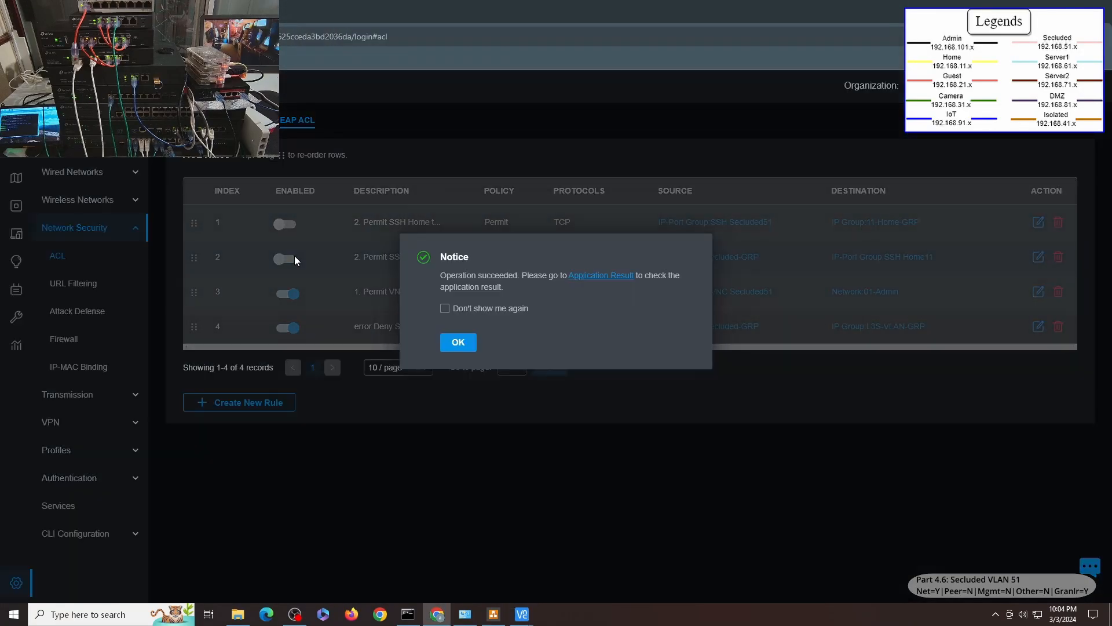
pyautogui.click(458, 341)
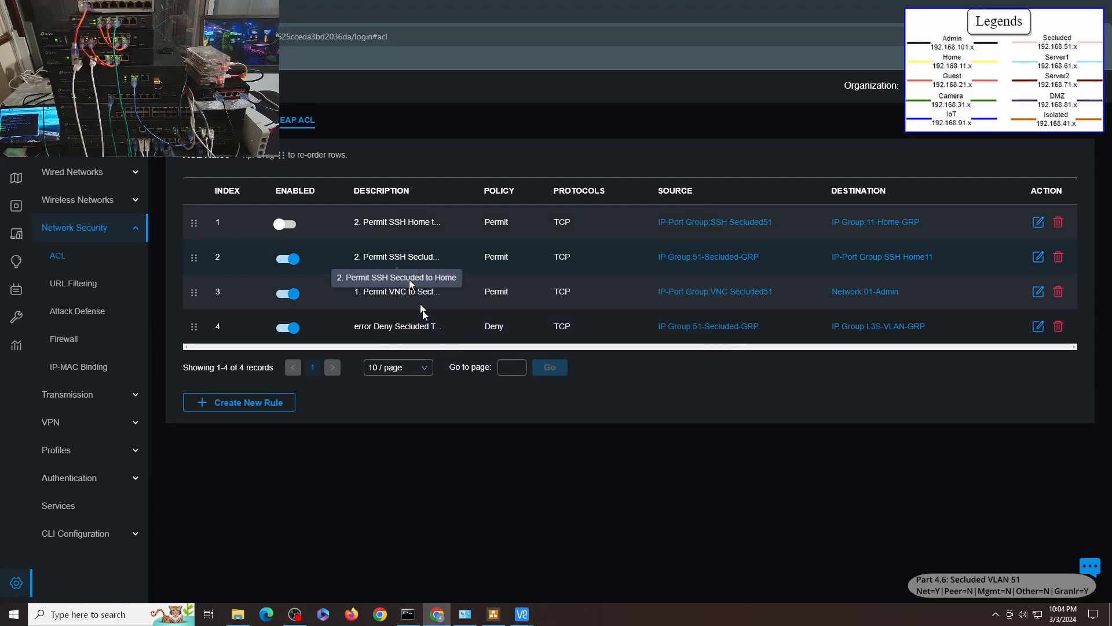
pyautogui.moveTo(521, 614)
pyautogui.click(473, 558)
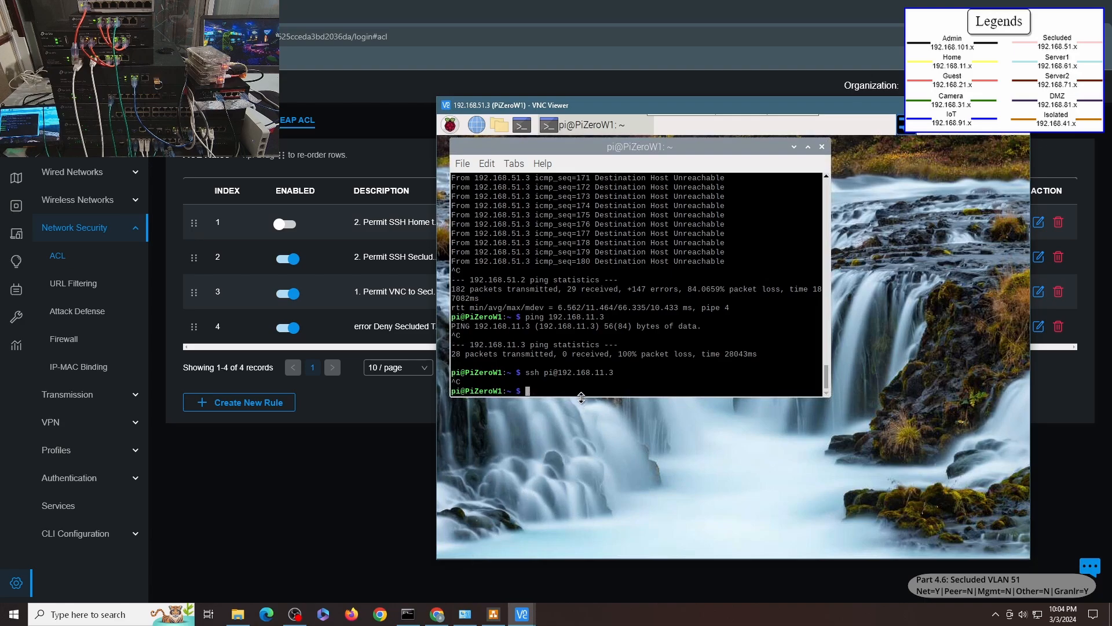
pyautogui.press('Up')
pyautogui.press('Return')
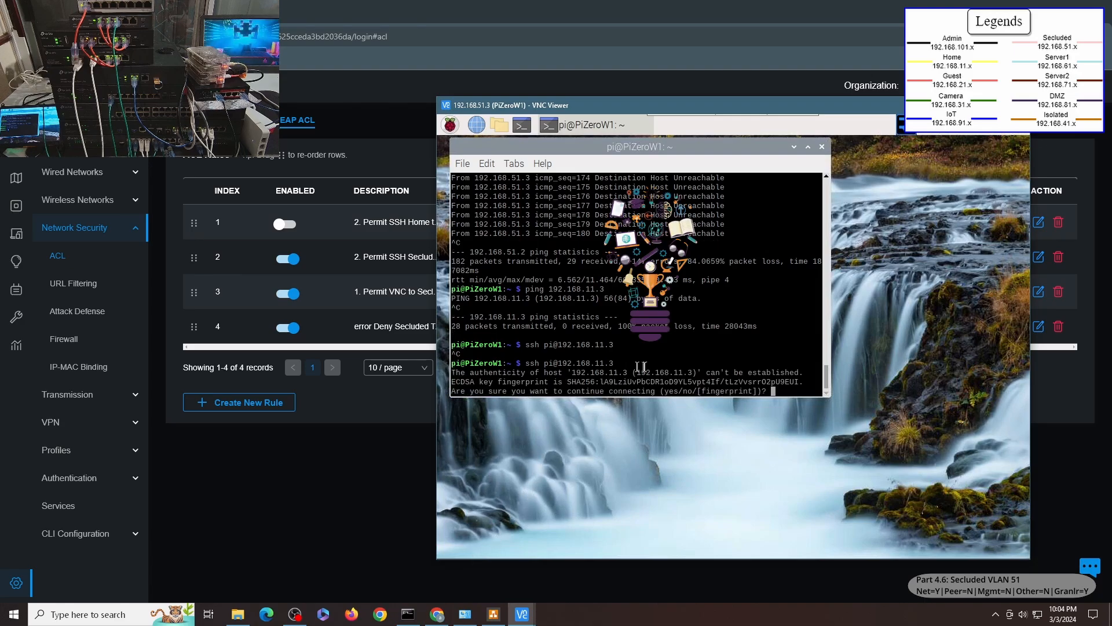
pyautogui.click(522, 614)
pyautogui.click(572, 572)
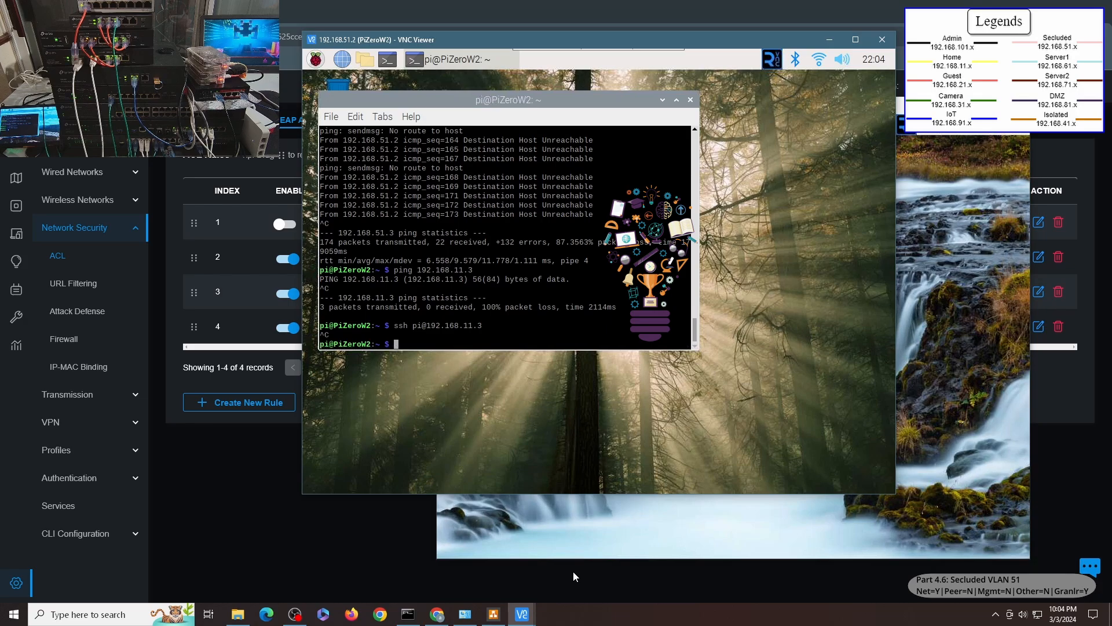
pyautogui.press('Up')
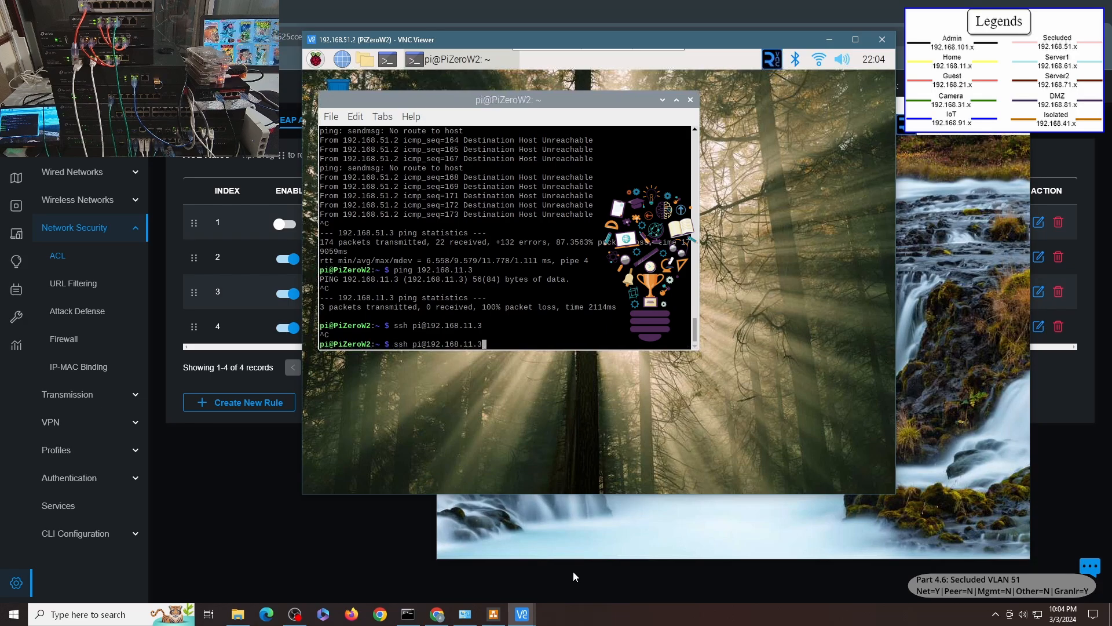
pyautogui.press('Return')
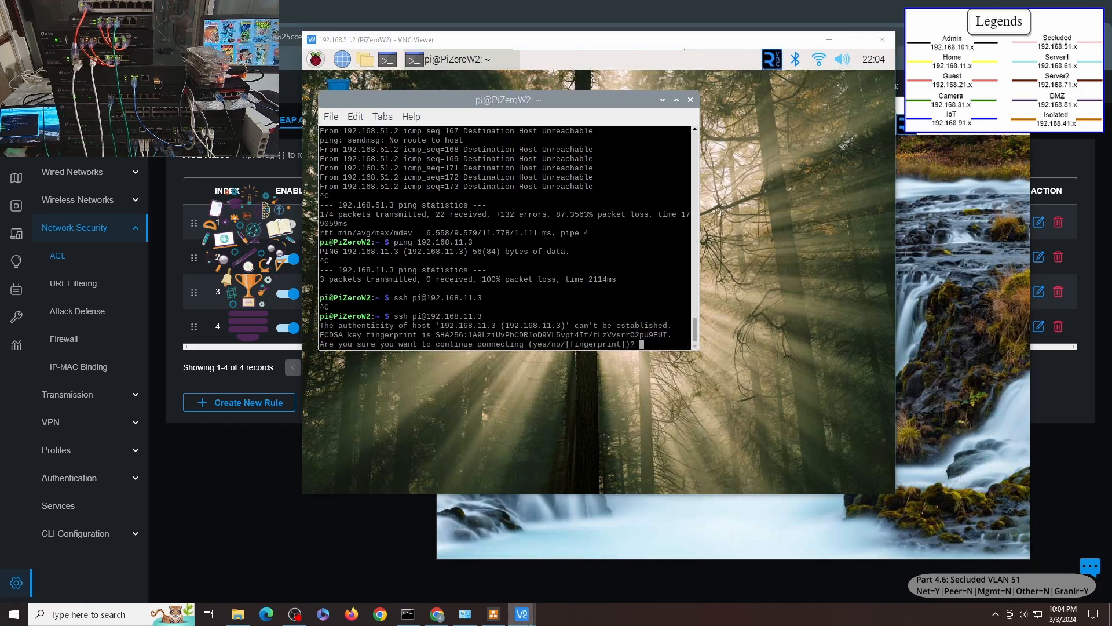
pyautogui.moveTo(535, 617)
pyautogui.click(645, 582)
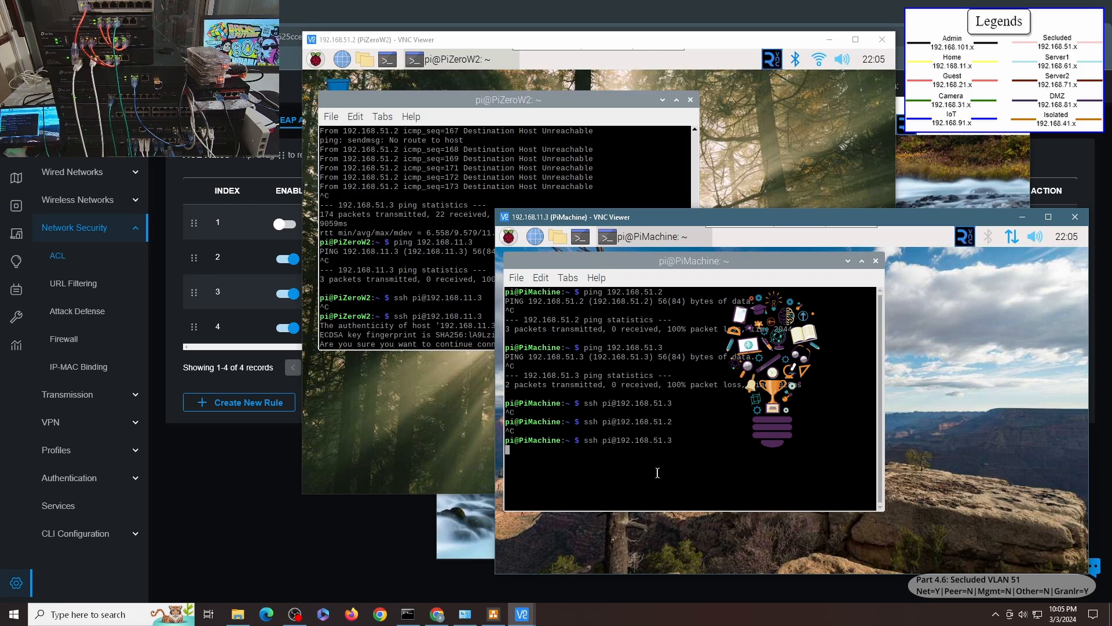
pyautogui.press('BackSpace')
pyautogui.write('2')
pyautogui.press('Return')
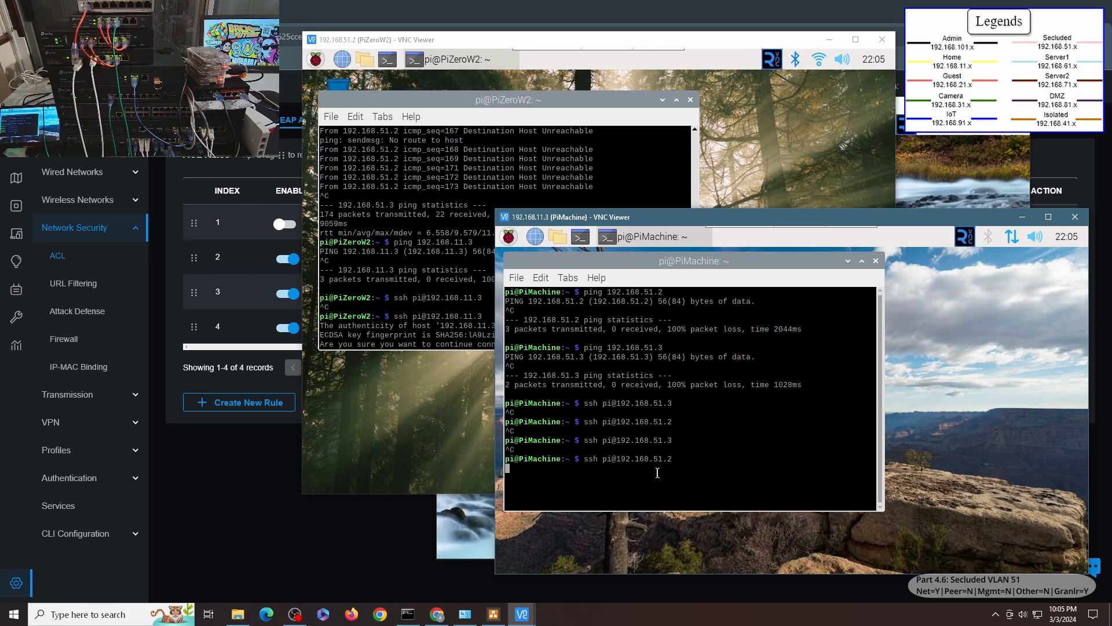
# Enable the EAP ACL rule "2. Permit SSH Home to Secluded" and disable "2. Permit SSH Secluded to Home"
pyautogui.click(369, 551)
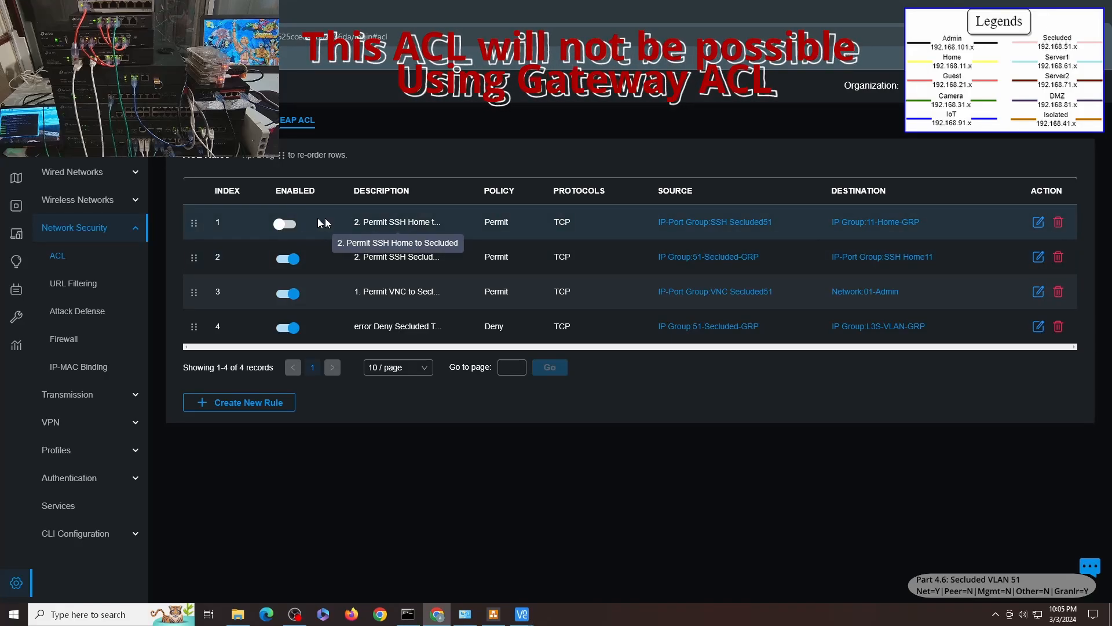
pyautogui.click(286, 224)
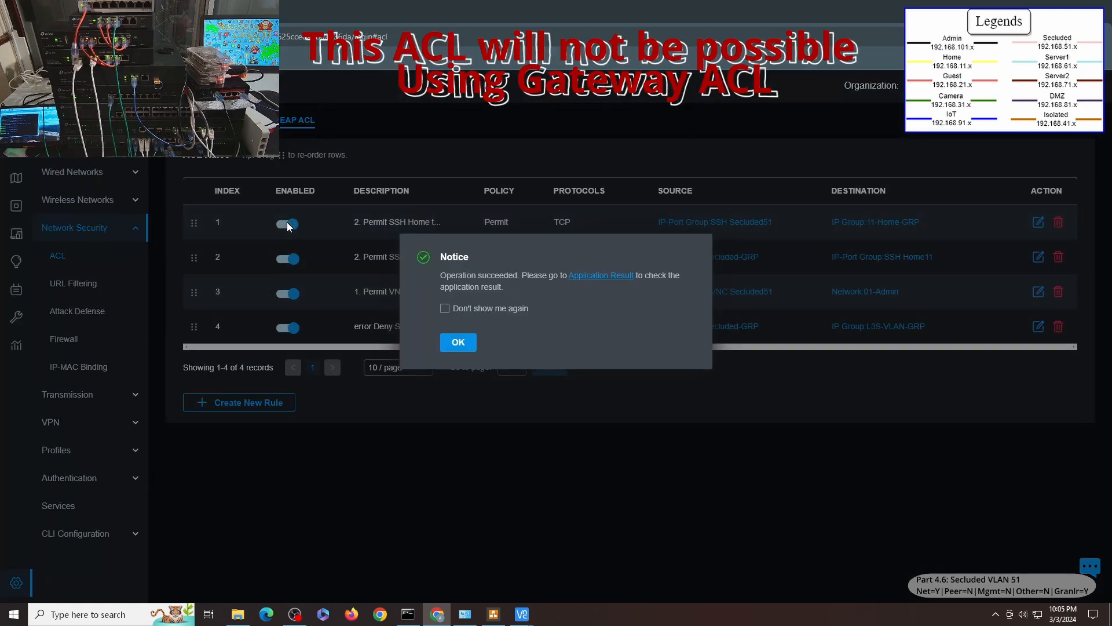
pyautogui.click(457, 343)
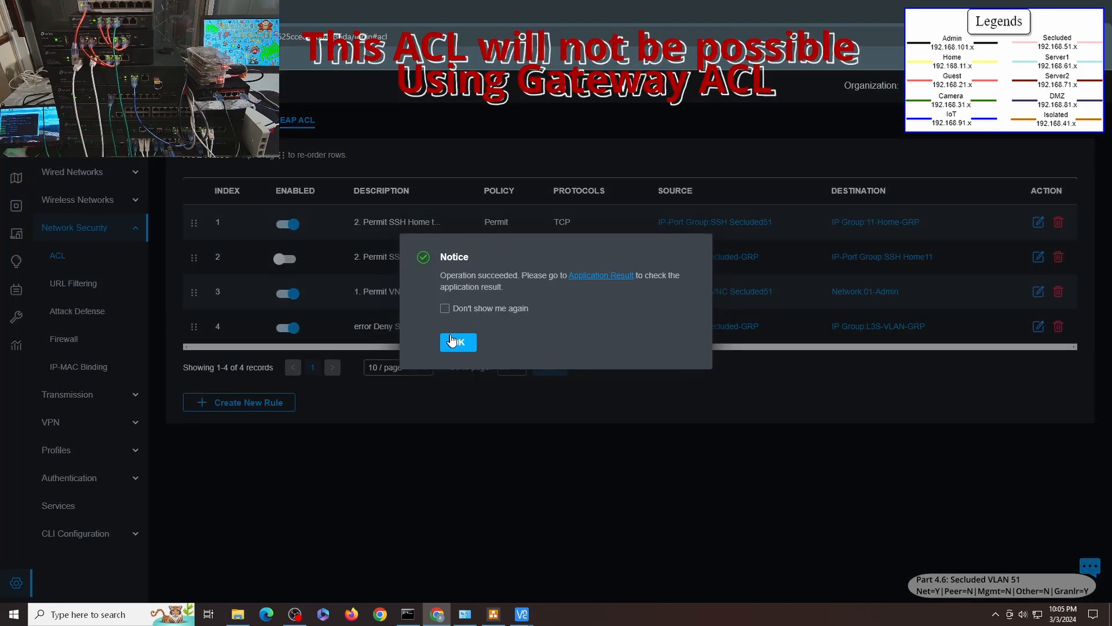
pyautogui.click(452, 340)
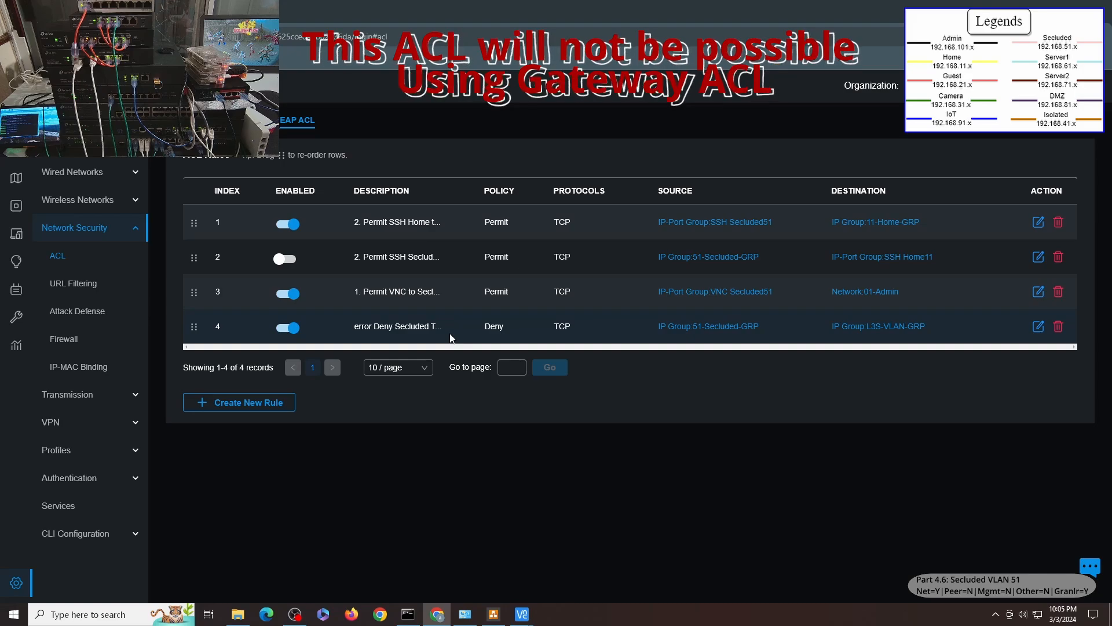
pyautogui.click(551, 540)
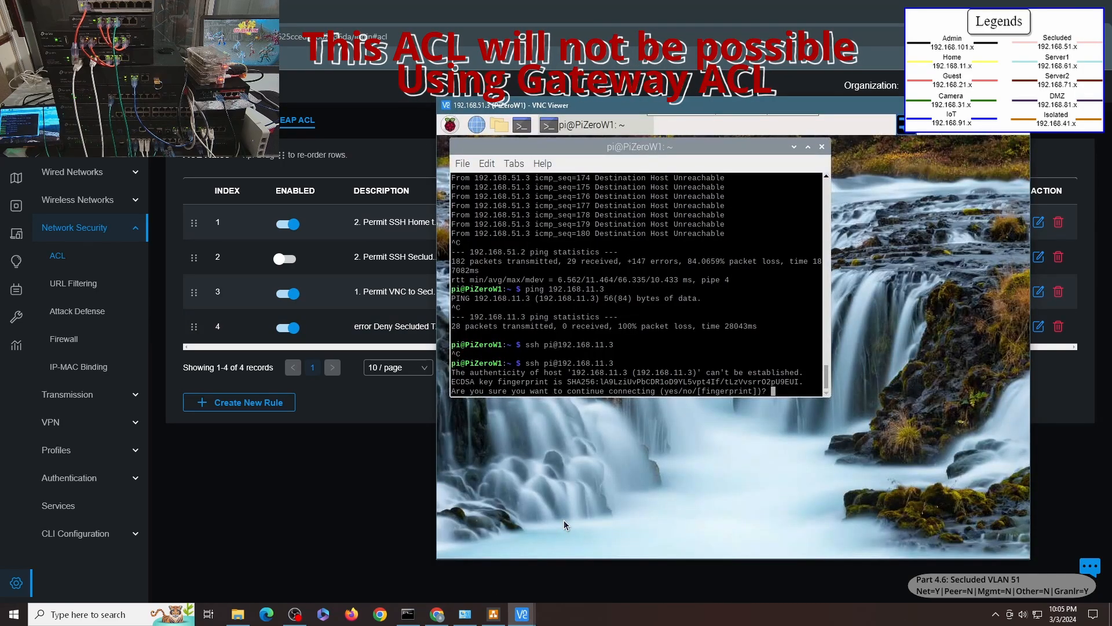
pyautogui.hotkey('ctrl', 'c')
pyautogui.press('Up')
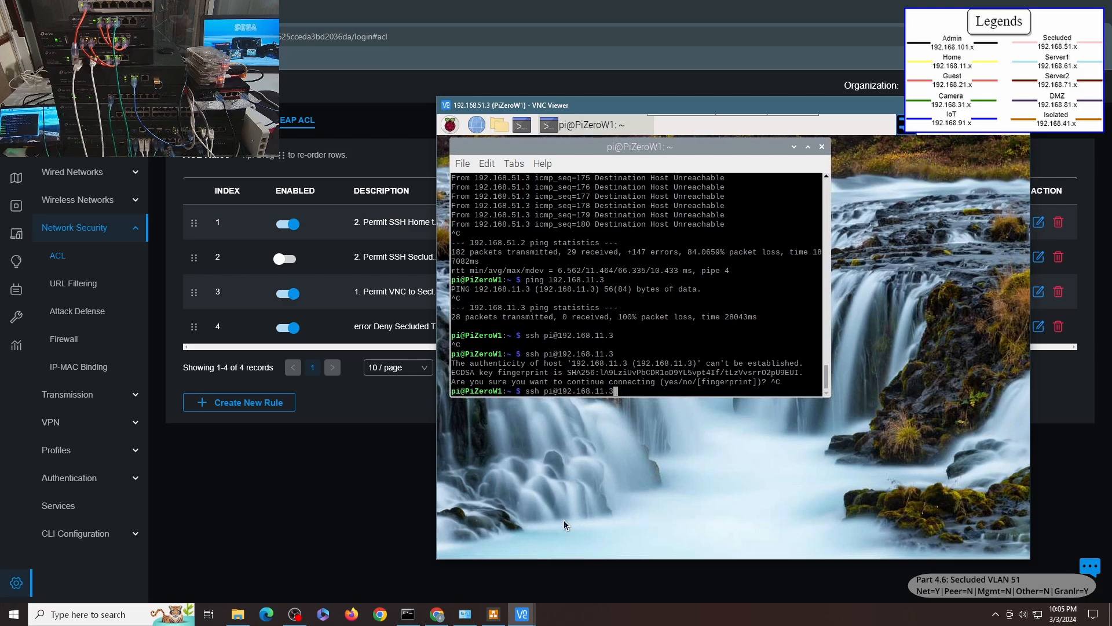
pyautogui.press('Return')
pyautogui.moveTo(534, 615)
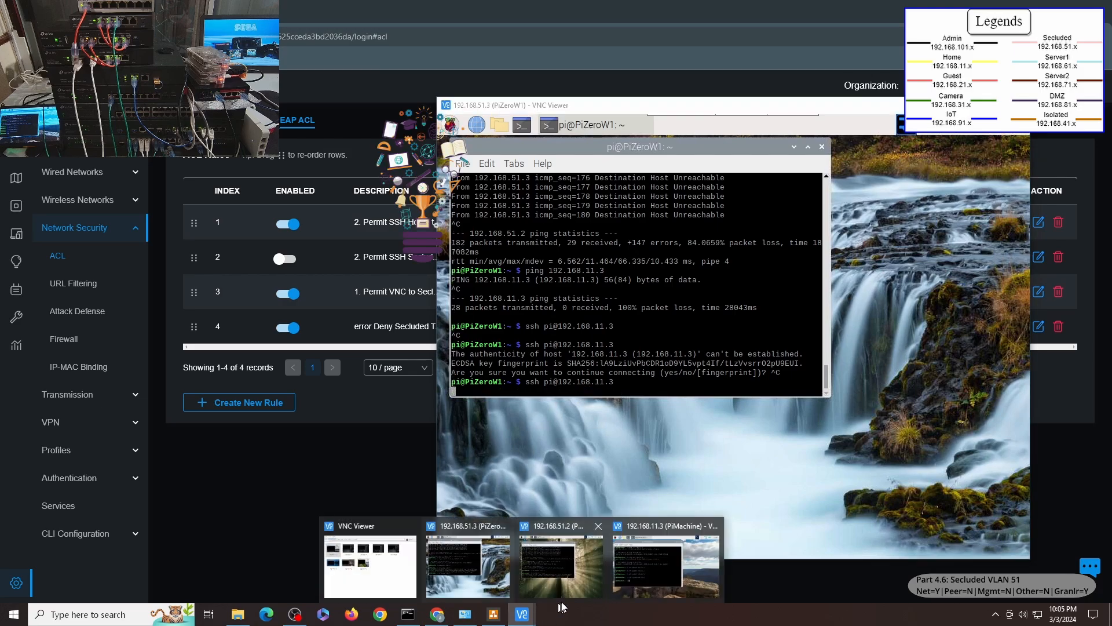
pyautogui.click(569, 582)
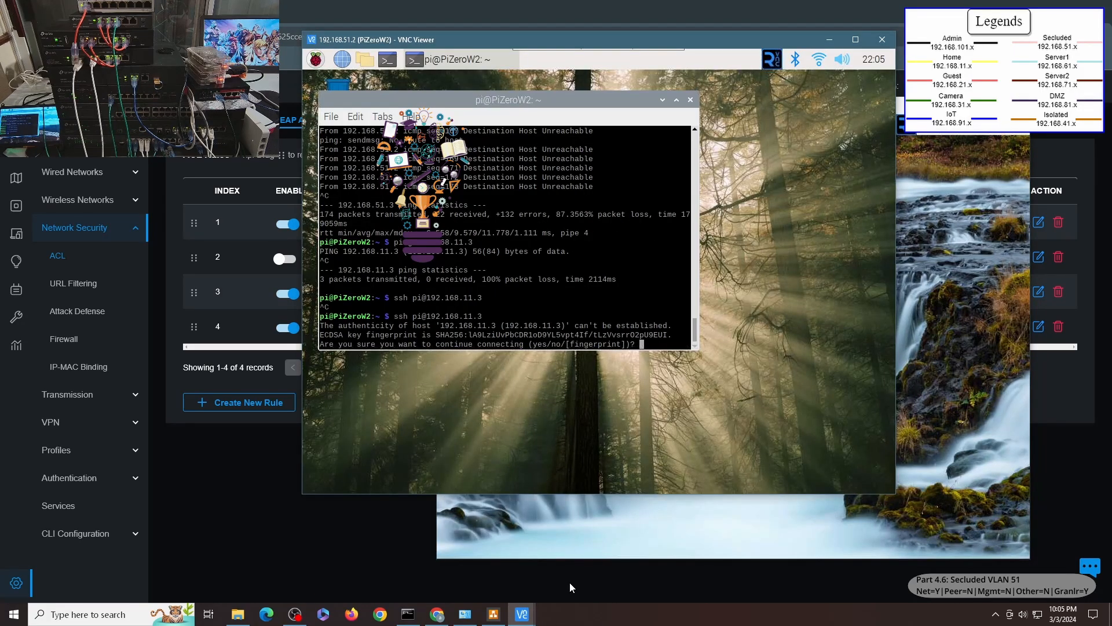
pyautogui.hotkey('ctrl', 'c')
pyautogui.press('Up')
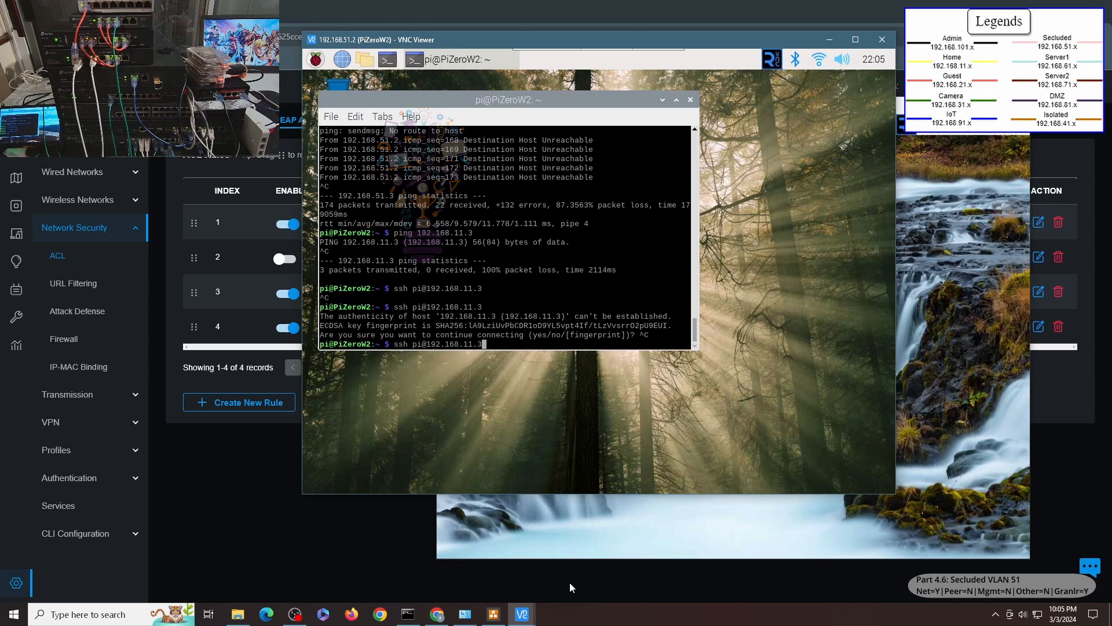
pyautogui.press('Return')
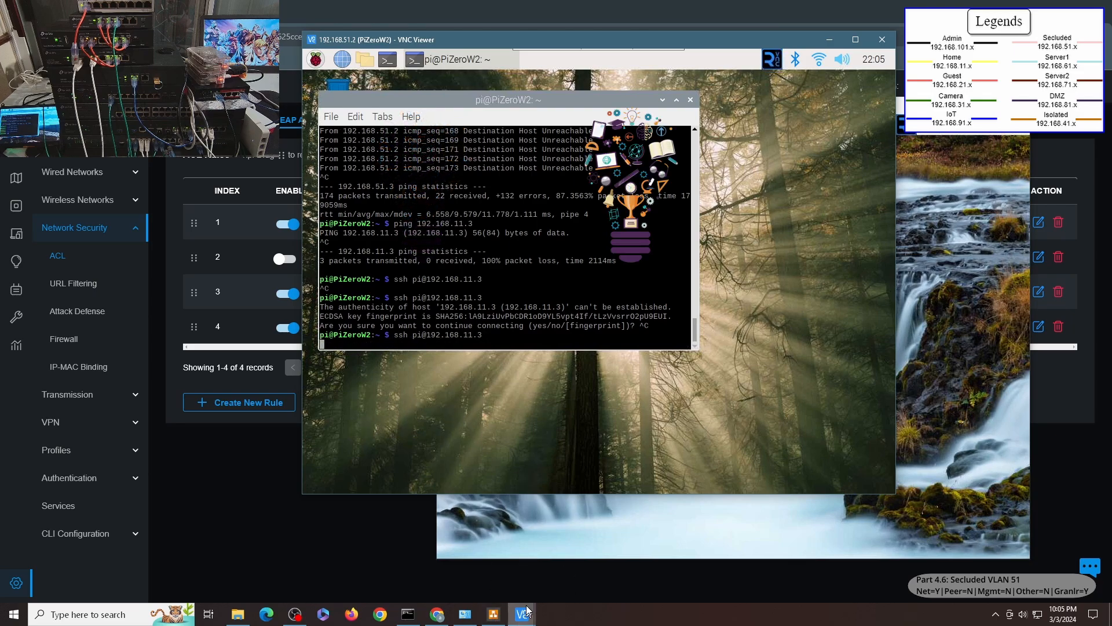
pyautogui.moveTo(528, 608)
pyautogui.click(642, 574)
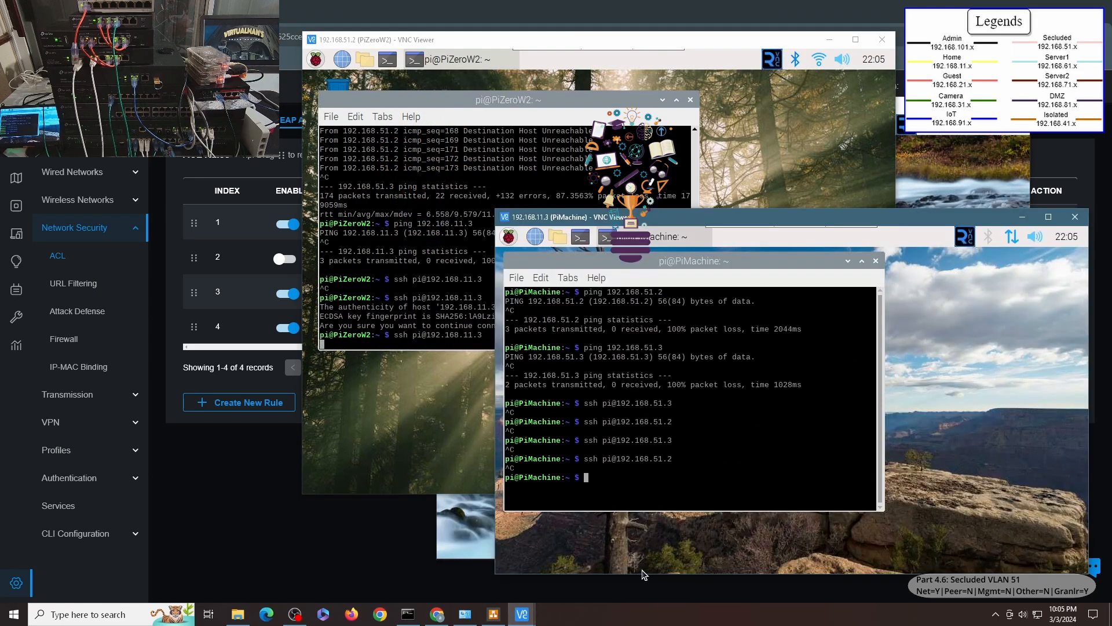
pyautogui.press('Up')
pyautogui.press('Return')
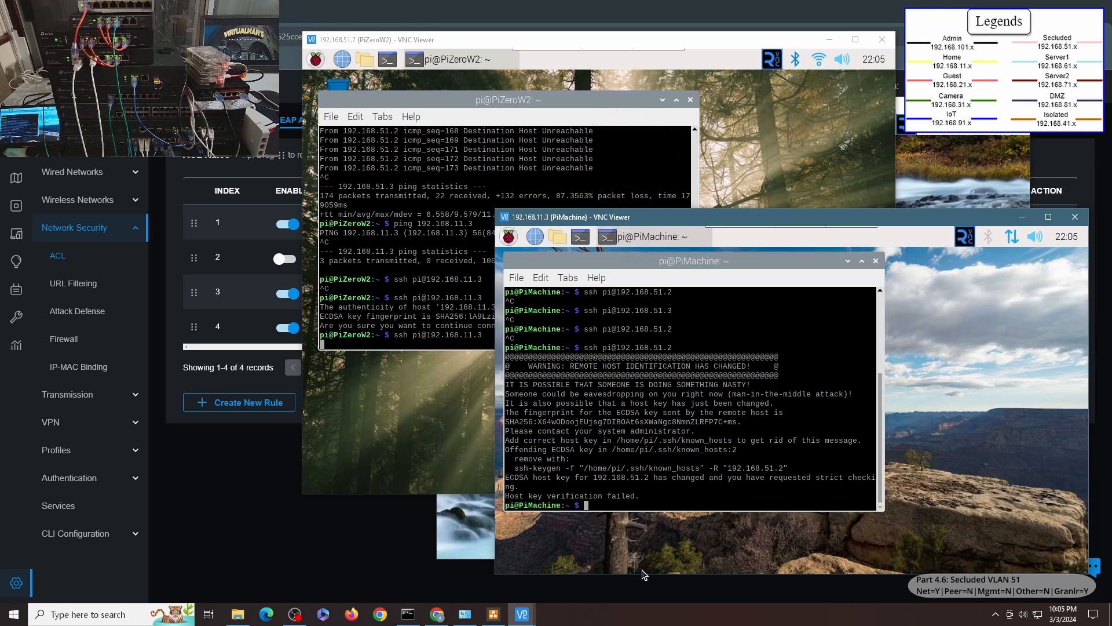
pyautogui.press('Up')
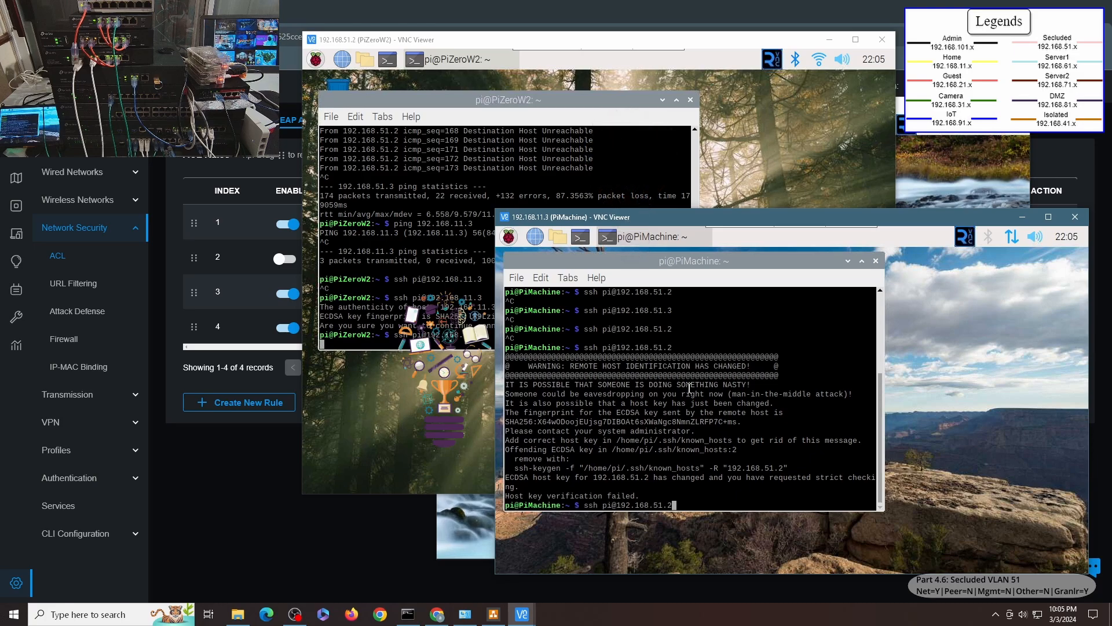
pyautogui.press('Return')
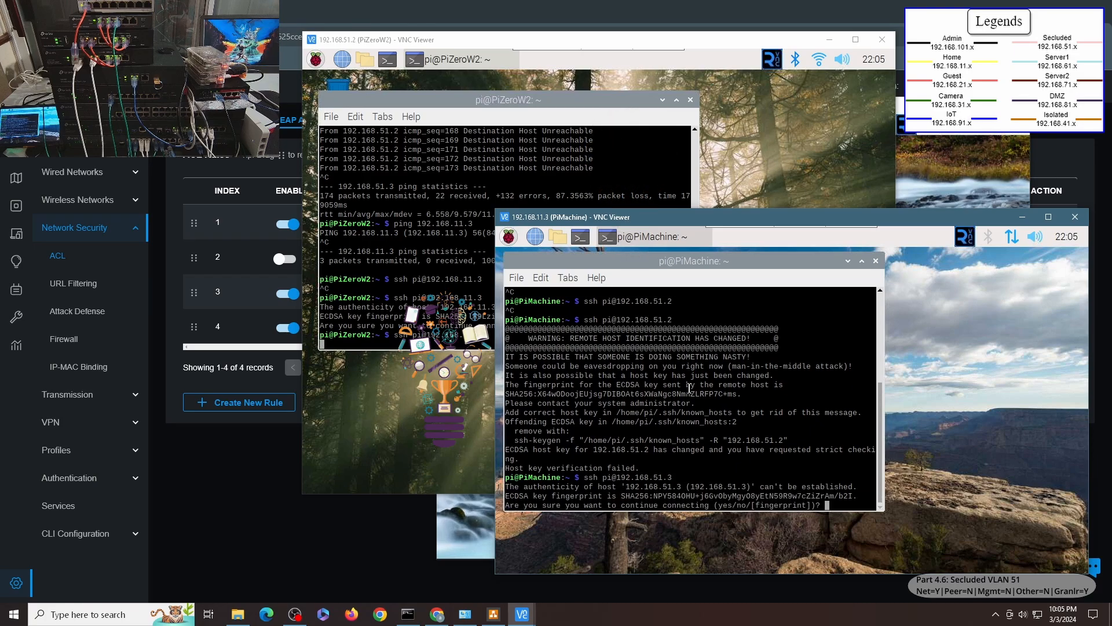
pyautogui.hotkey('ctrl', 'c')
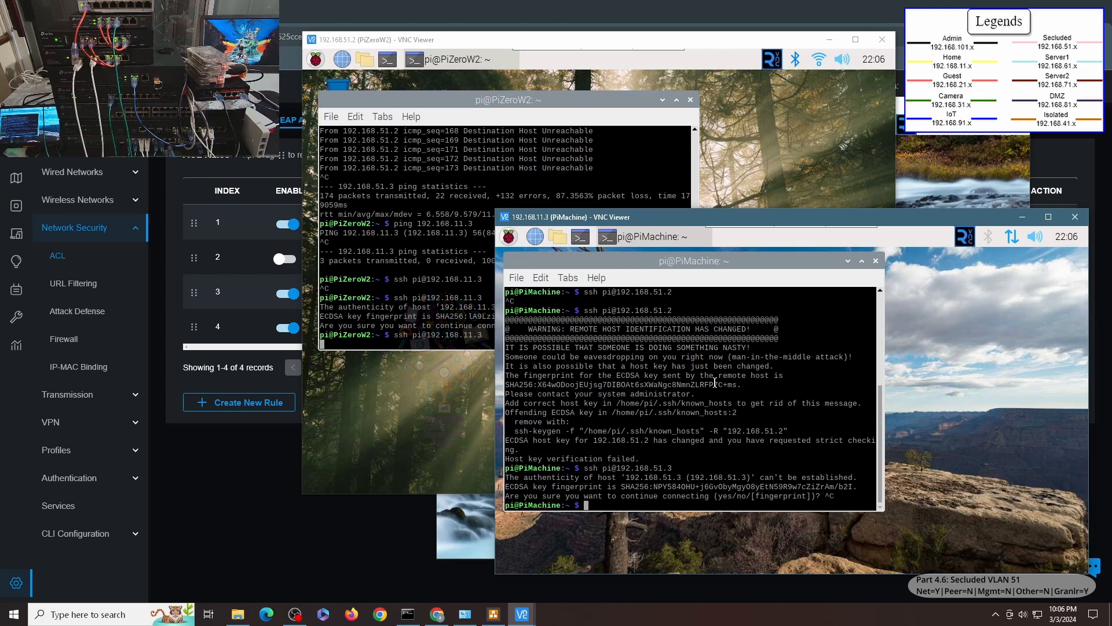
# Cancel the pending SSH attempts in the PiZeroW2 and PiZeroW1 terminals
pyautogui.click(429, 305)
pyautogui.hotkey('ctrl', 'c')
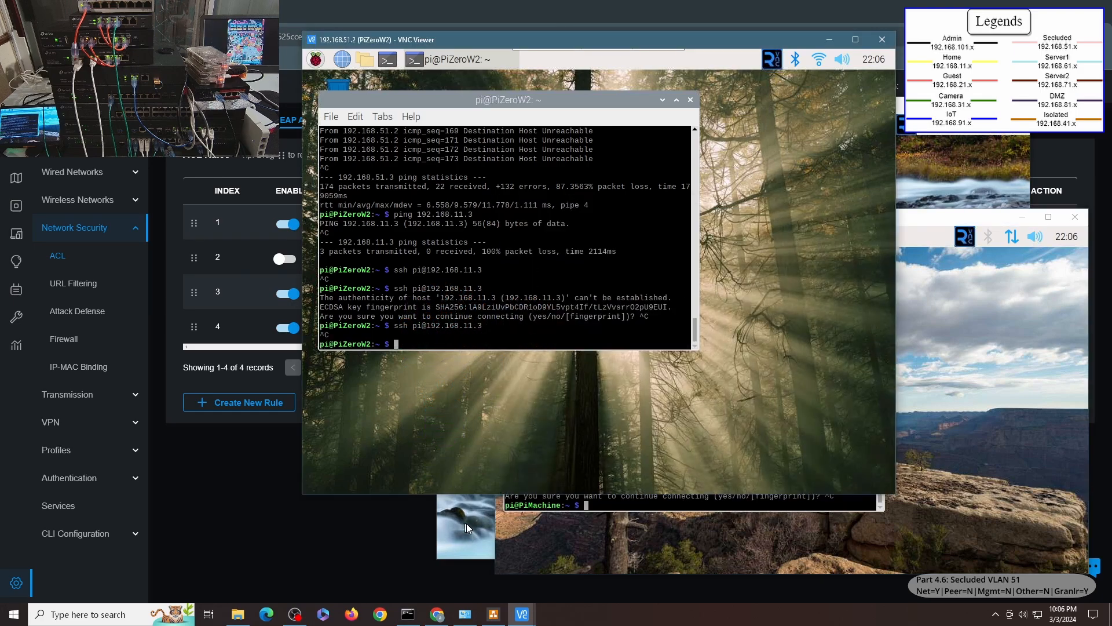
pyautogui.click(467, 527)
pyautogui.hotkey('ctrl', 'c')
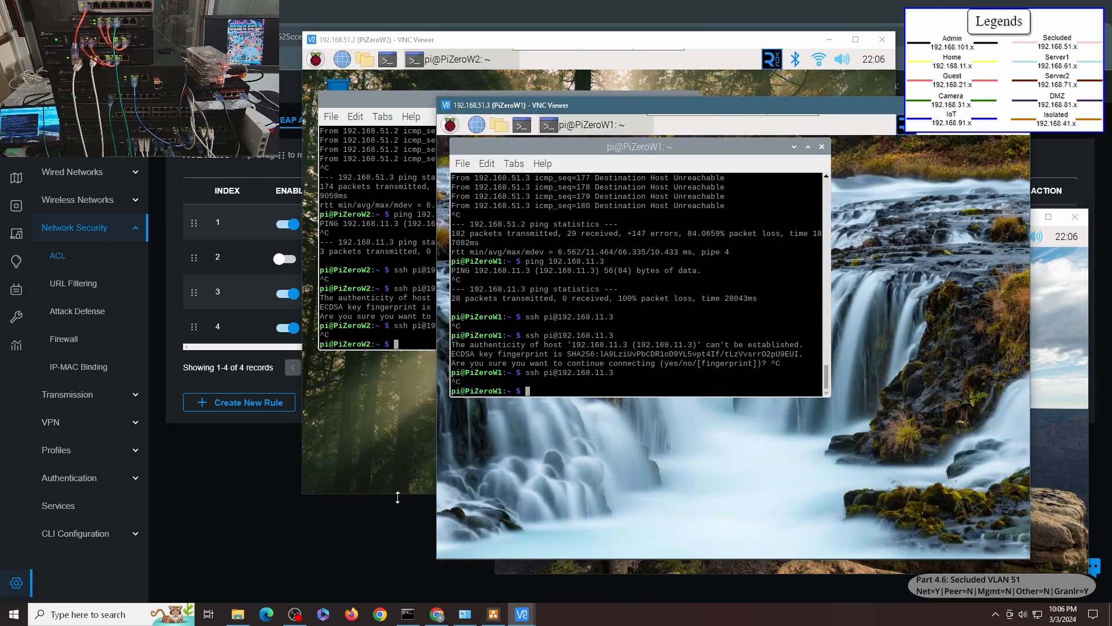
# Enable the EAP ACL rule "2. Permit SSH Secluded to Home" and acknowledge the notice
pyautogui.click(357, 533)
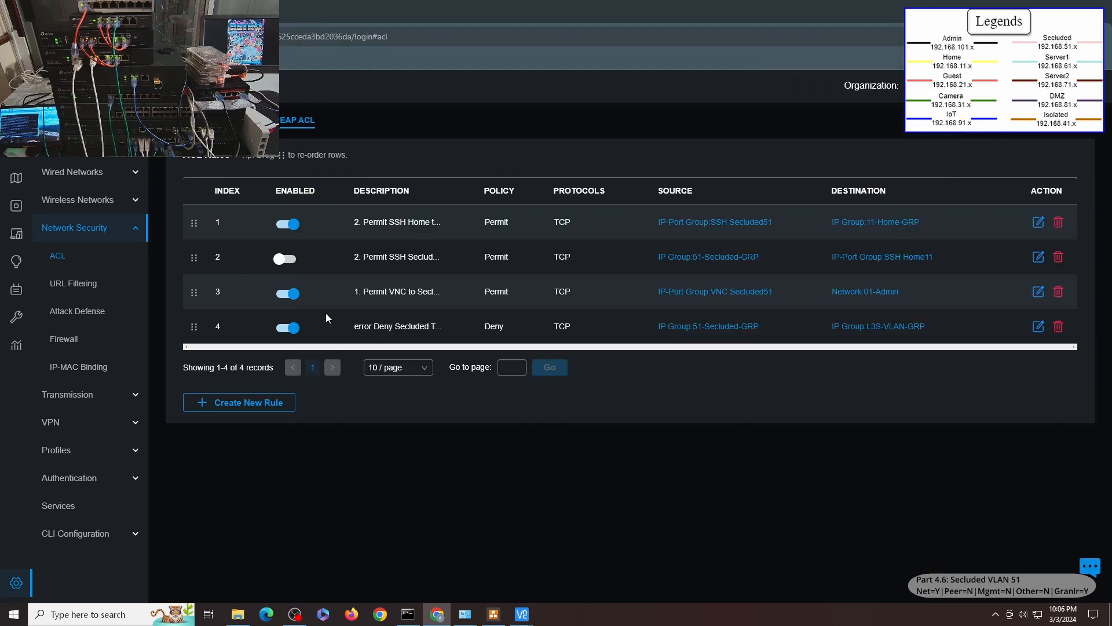
pyautogui.click(286, 260)
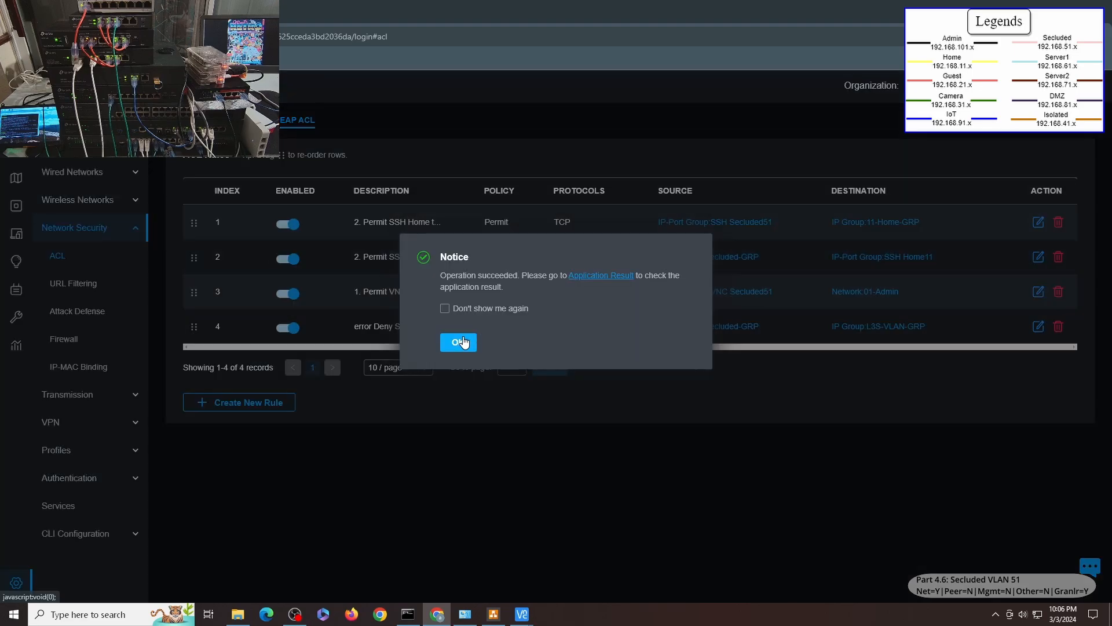
pyautogui.click(457, 342)
pyautogui.moveTo(523, 614)
pyautogui.click(473, 559)
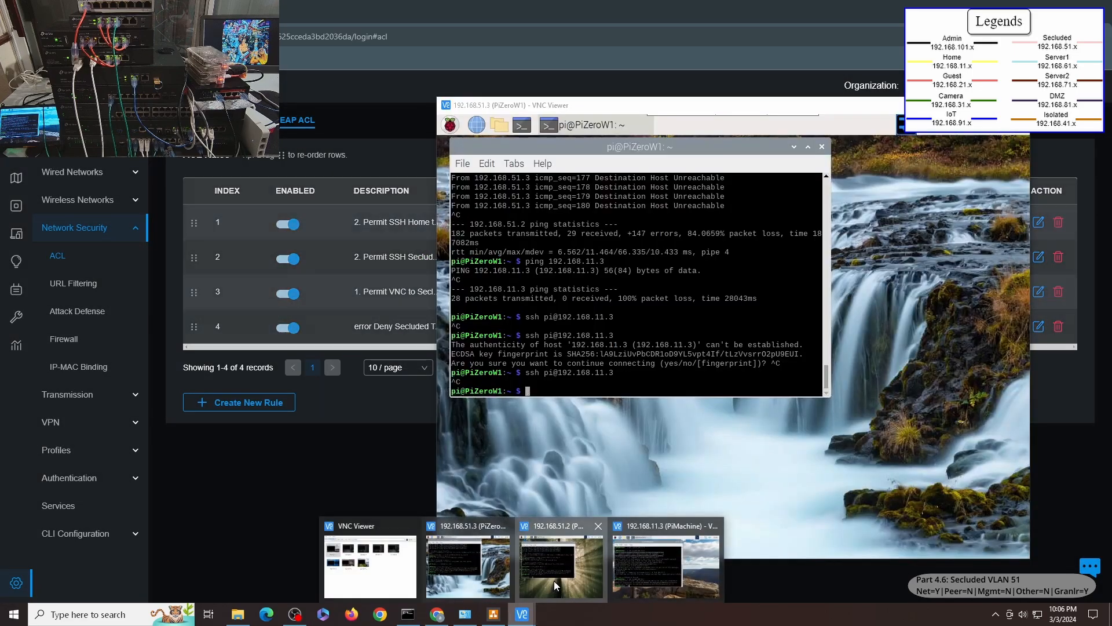
pyautogui.click(577, 559)
pyautogui.click(651, 585)
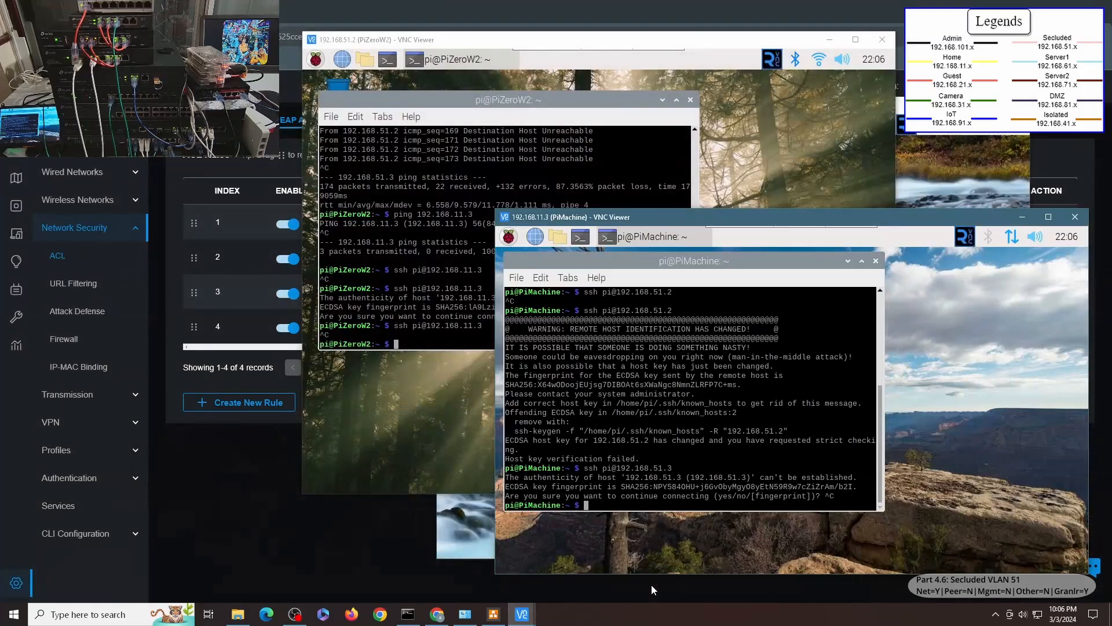
pyautogui.press('Up')
pyautogui.press('Return')
pyautogui.click(472, 536)
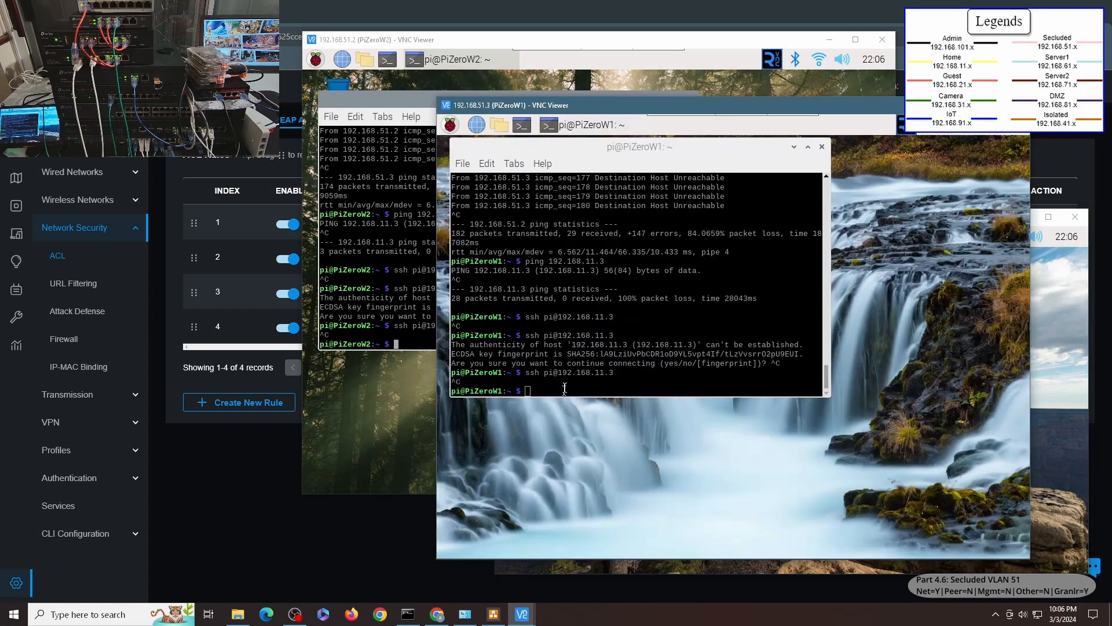
pyautogui.click(577, 382)
pyautogui.press('Up')
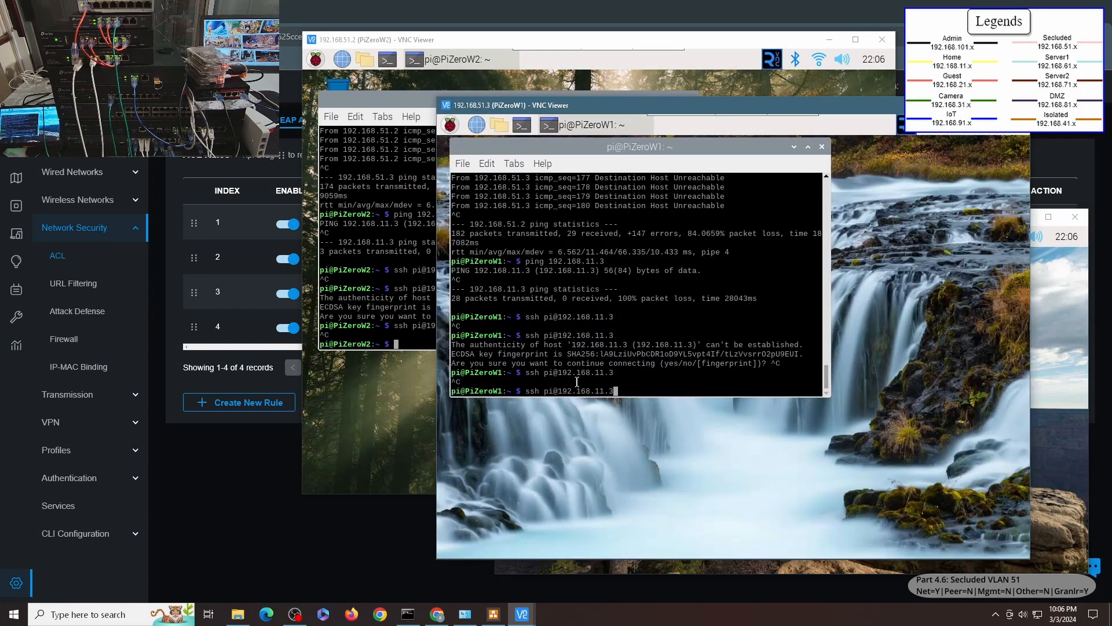
pyautogui.press('Return')
pyautogui.click(388, 262)
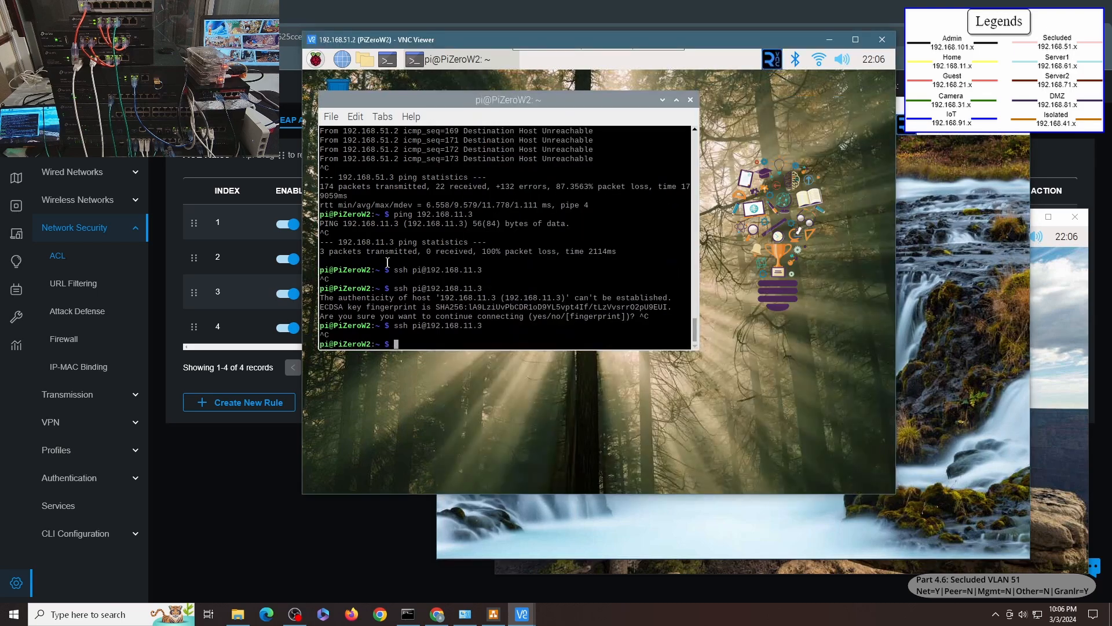
pyautogui.press('Return')
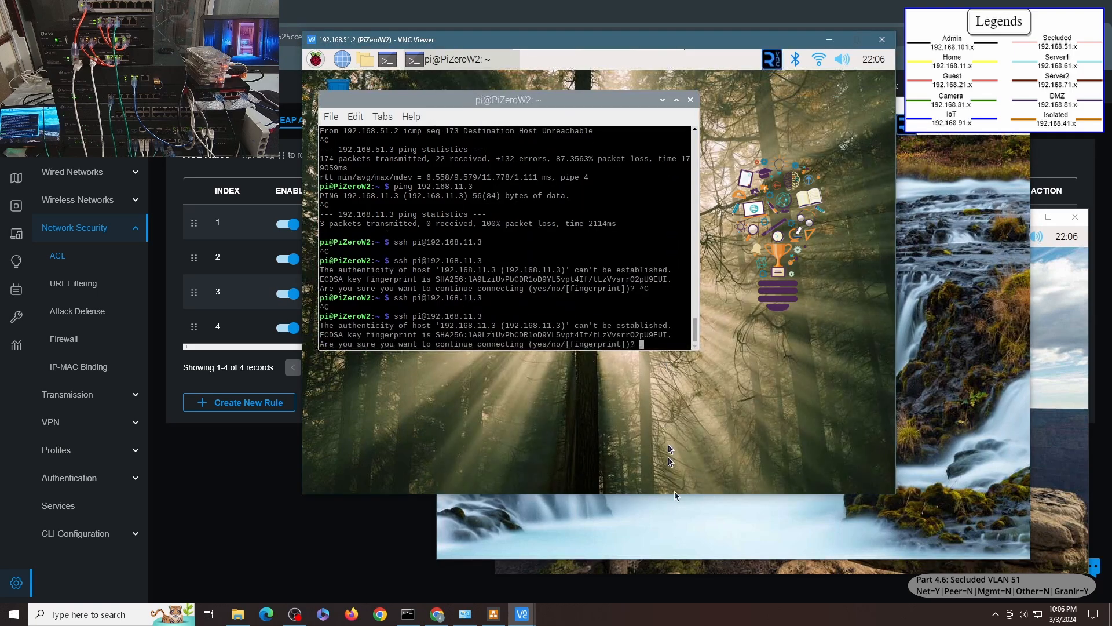
# Cancel the pending SSH host prompts in the PiMachine, PiZeroW1 and PiZeroW2 terminals
pyautogui.click(688, 529)
pyautogui.click(1057, 469)
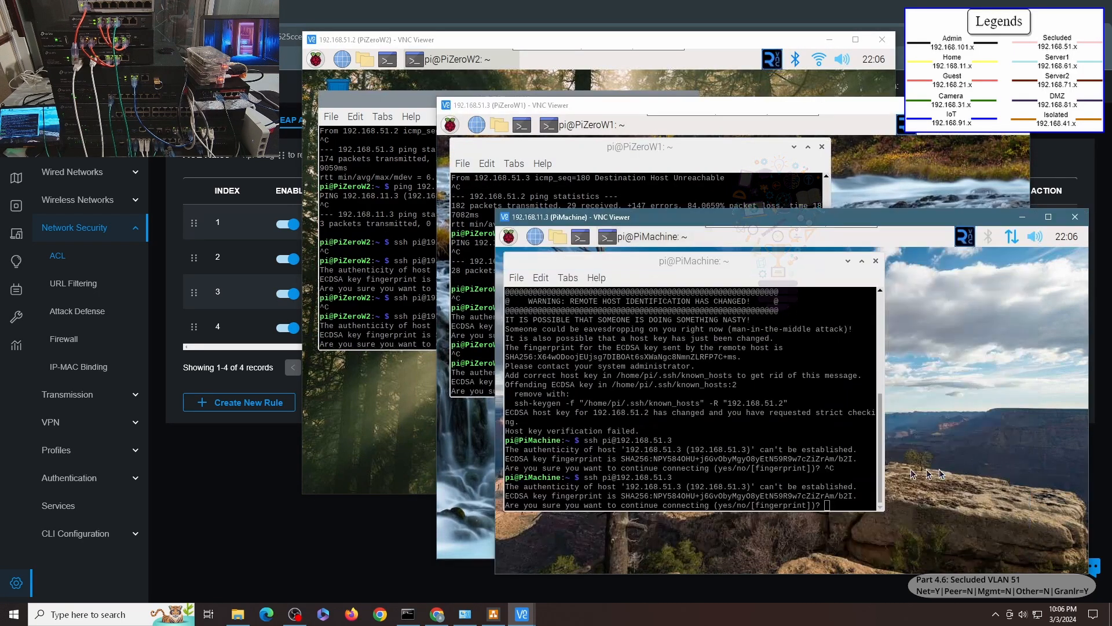
pyautogui.click(594, 408)
pyautogui.hotkey('ctrl', 'c')
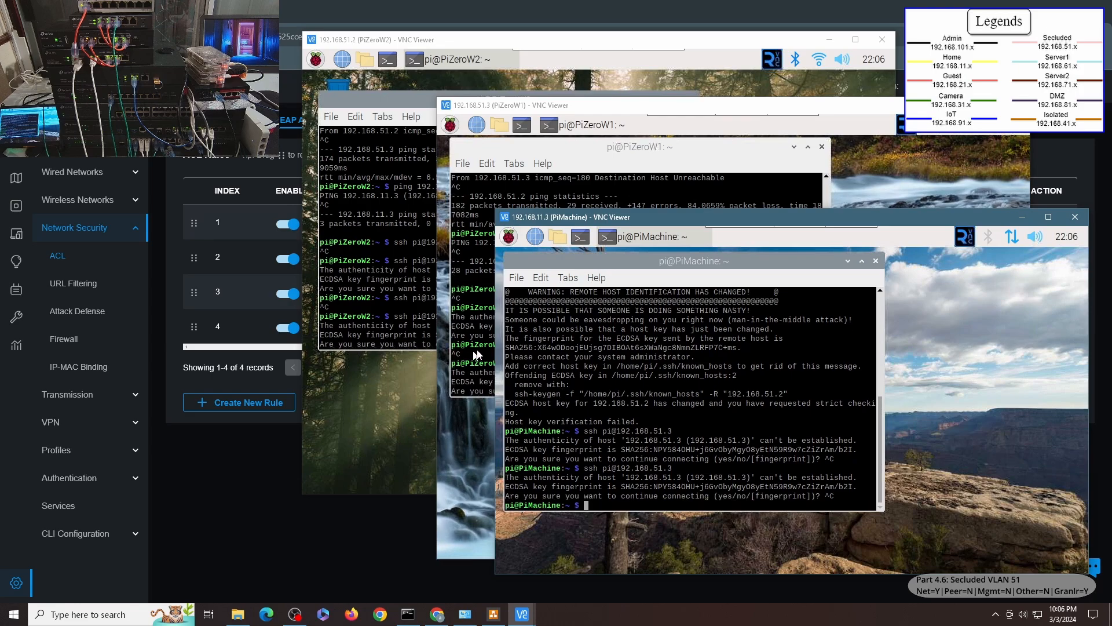
pyautogui.click(468, 354)
pyautogui.hotkey('ctrl', 'c')
pyautogui.click(388, 307)
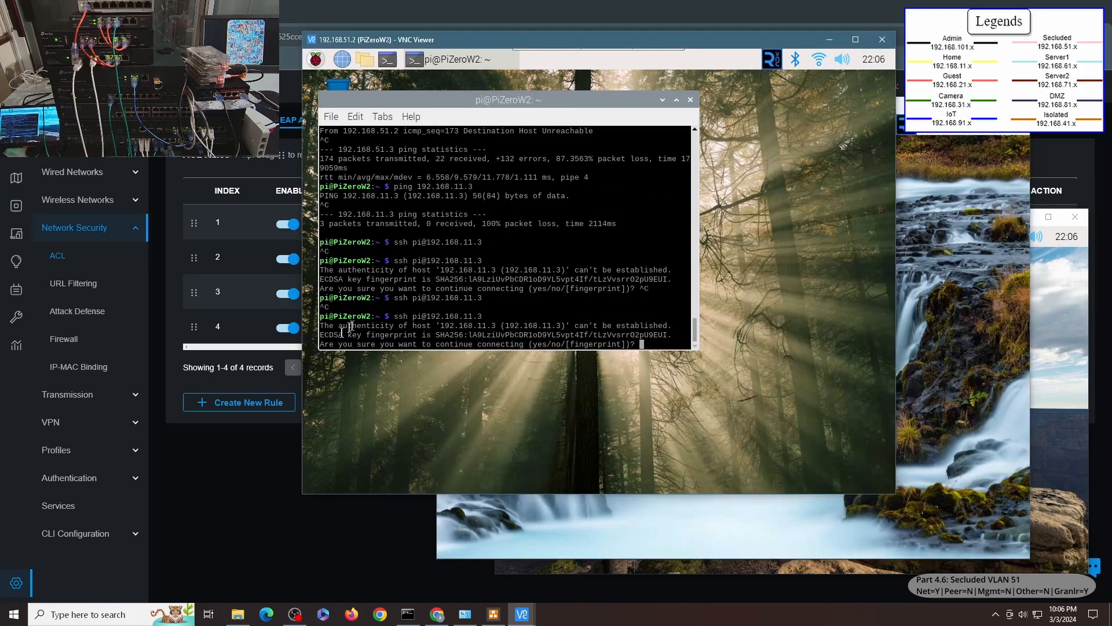
# Disable the EAP ACL rules "2. Permit SSH Home to Secluded" and "2. Permit SSH Secluded to Home", acknowledging each notice
pyautogui.click(243, 502)
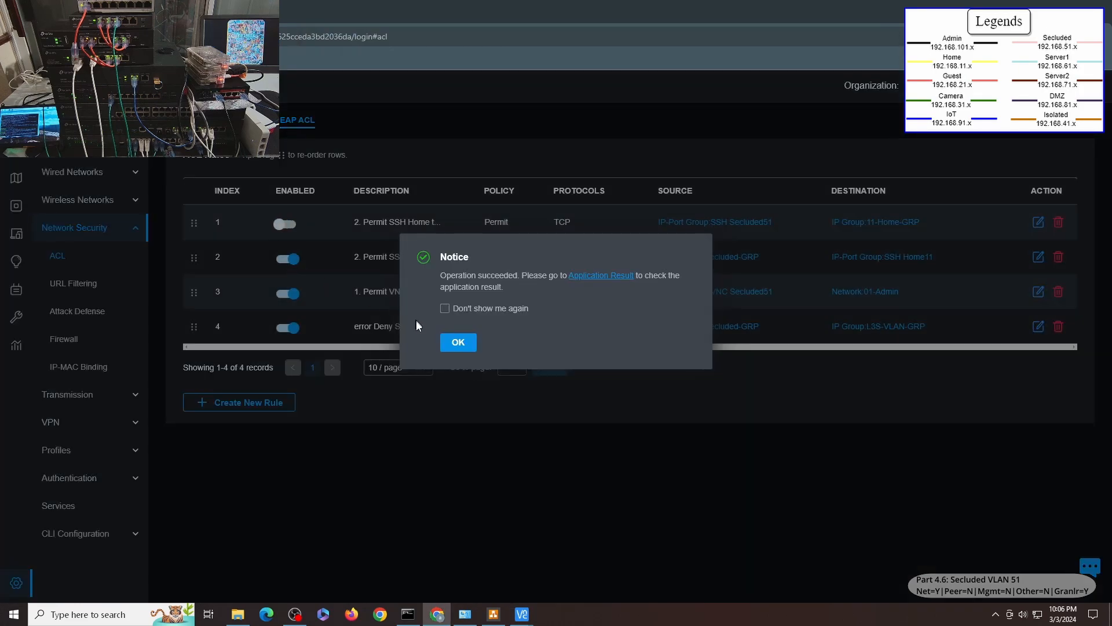
pyautogui.click(461, 343)
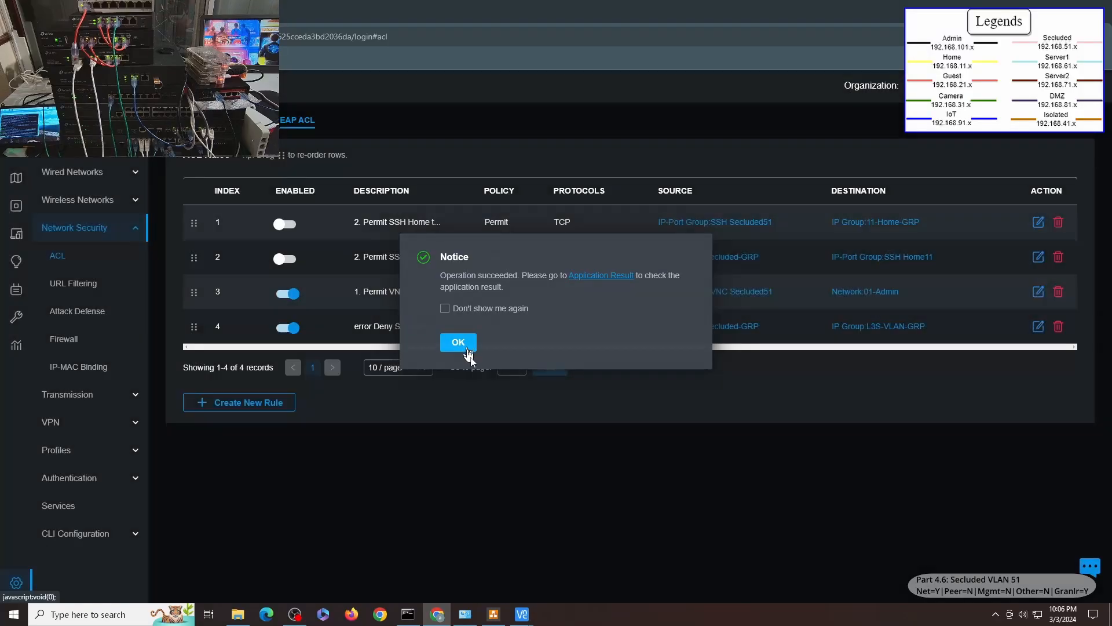
pyautogui.click(467, 343)
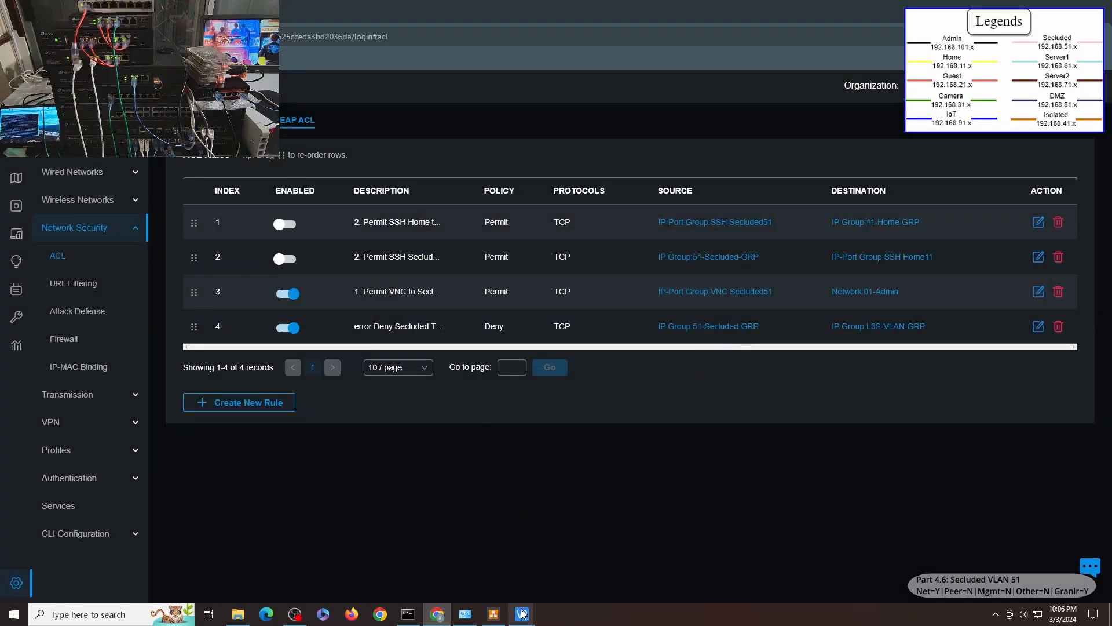
pyautogui.moveTo(521, 612)
pyautogui.click(476, 571)
pyautogui.press('Up')
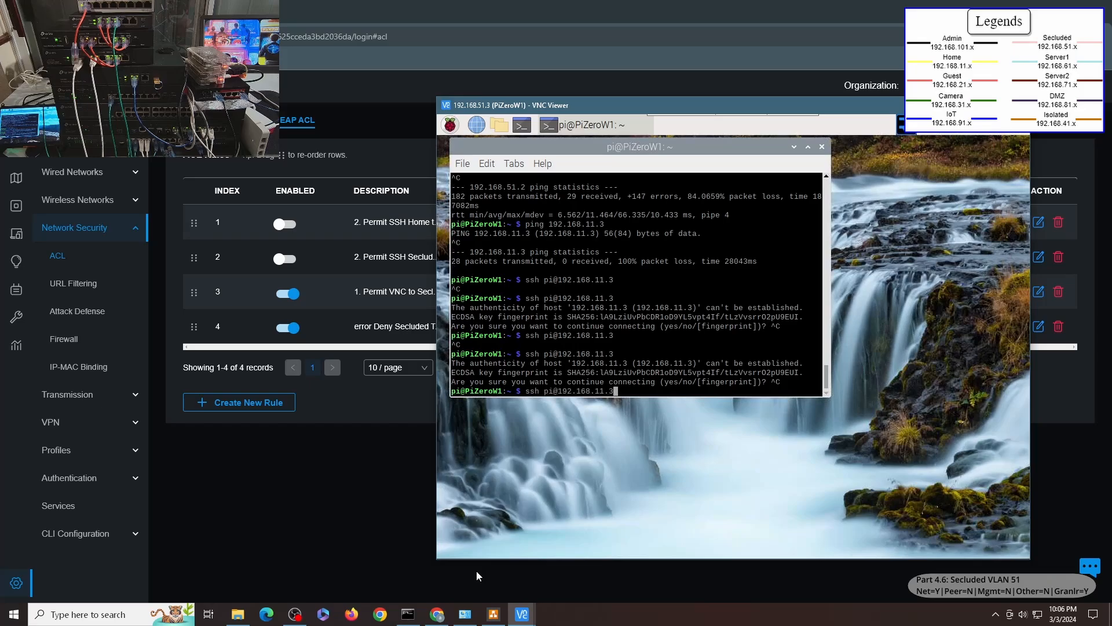
pyautogui.press('Return')
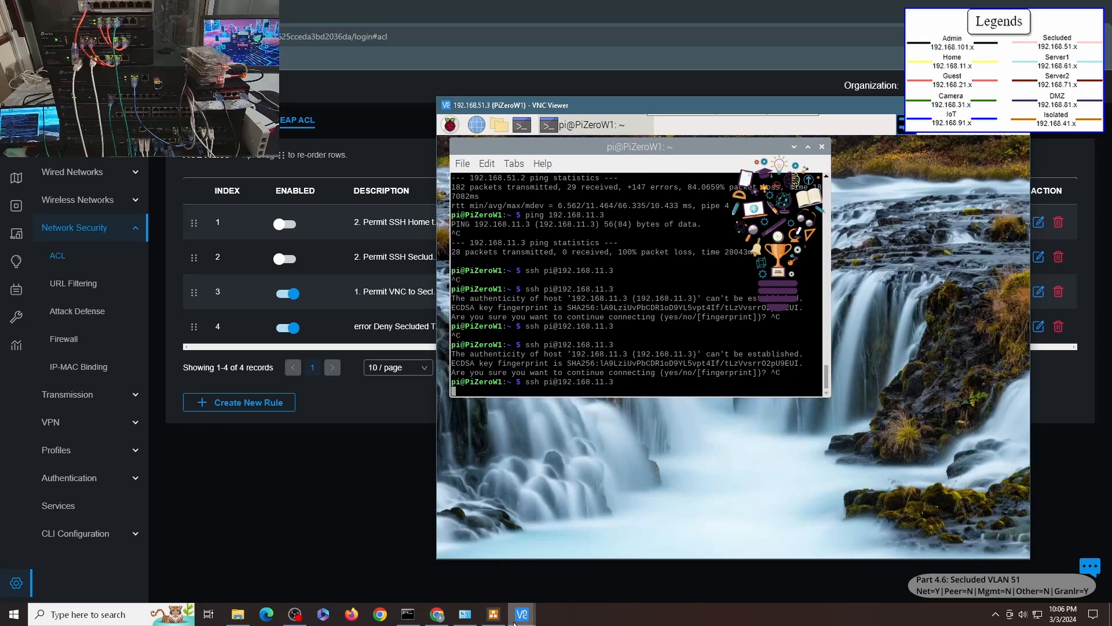
pyautogui.moveTo(522, 612)
pyautogui.click(579, 565)
pyautogui.press('Up')
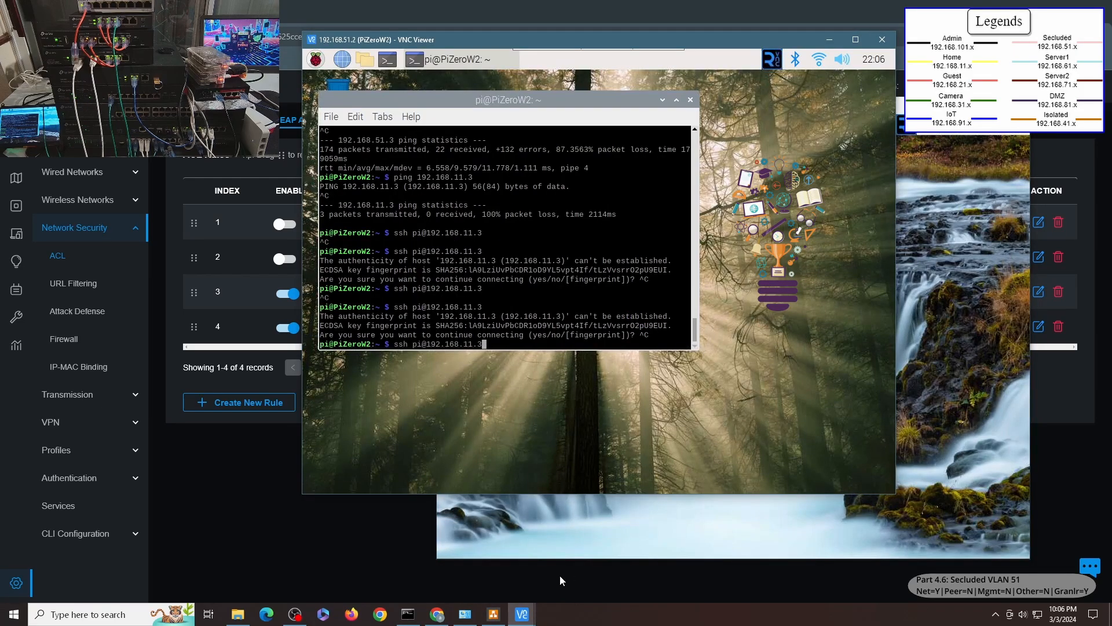
pyautogui.press('Return')
# Rerun the previous Home-to-Secluded SSH test in the PiMachine terminal
pyautogui.moveTo(533, 622)
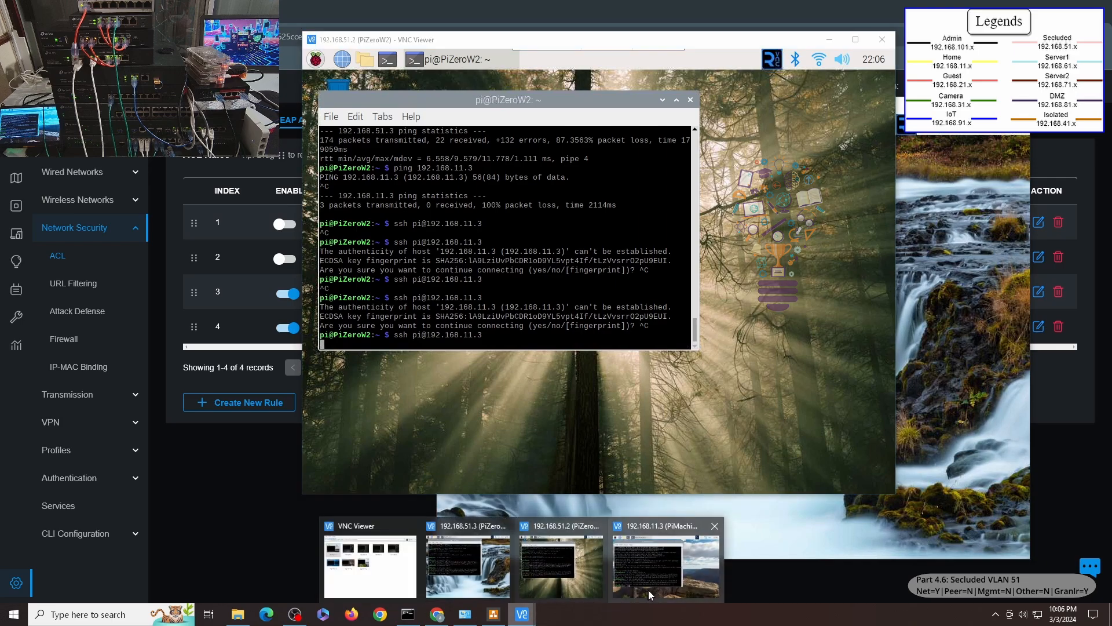
pyautogui.click(649, 590)
pyautogui.press('Return')
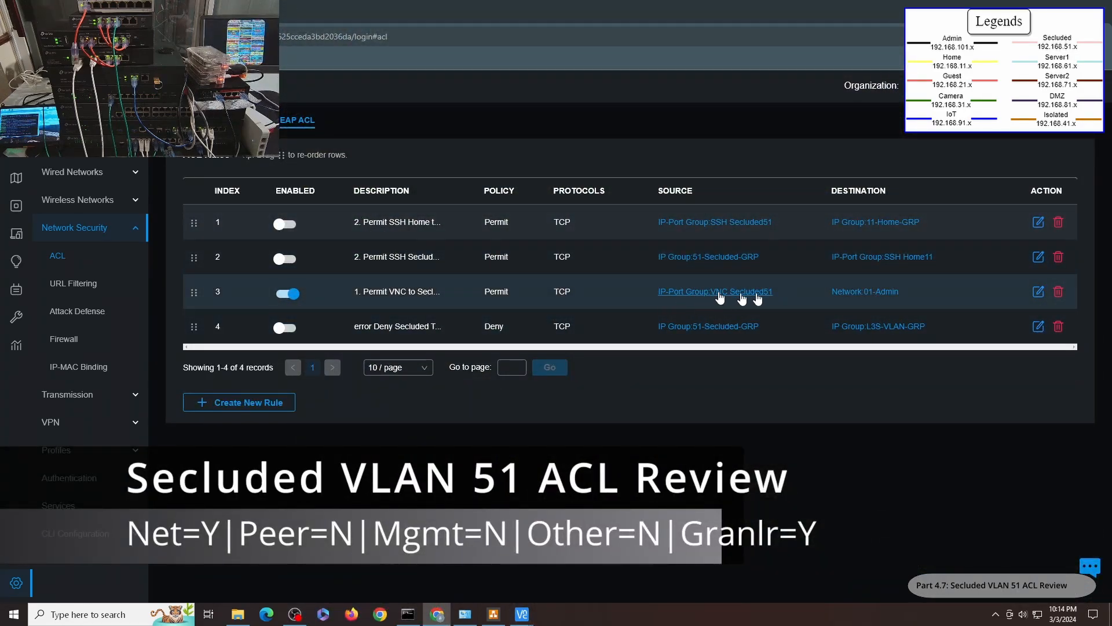
# Review the source and destination of the EAP ACL rule "1. Permit VNC to Secluded" and close it without changes
pyautogui.click(1039, 293)
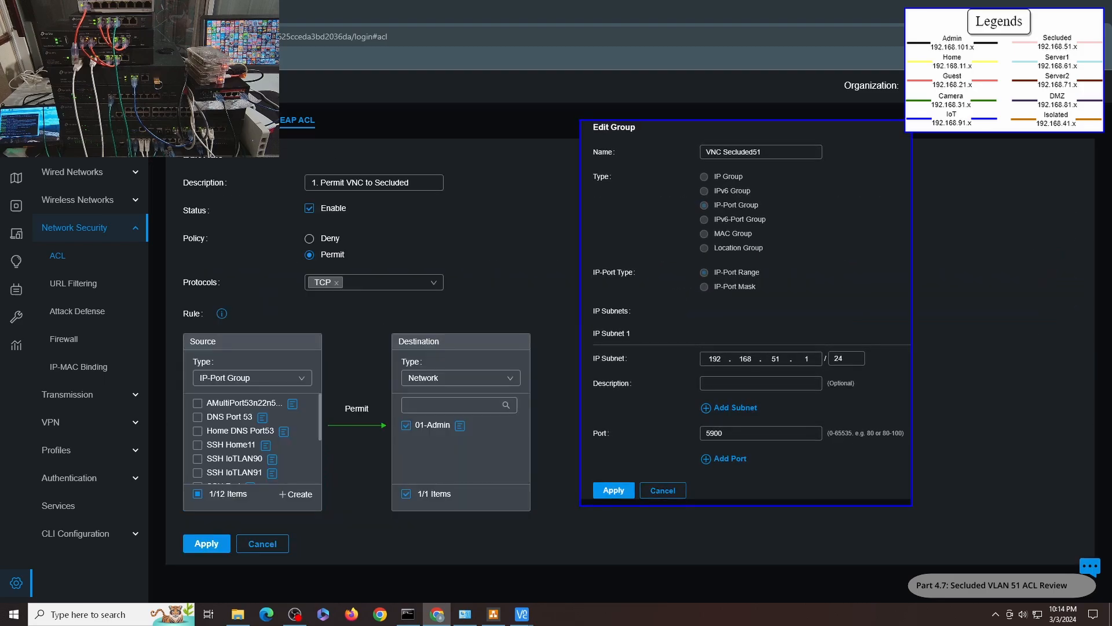
pyautogui.scroll(-3, 256, 427)
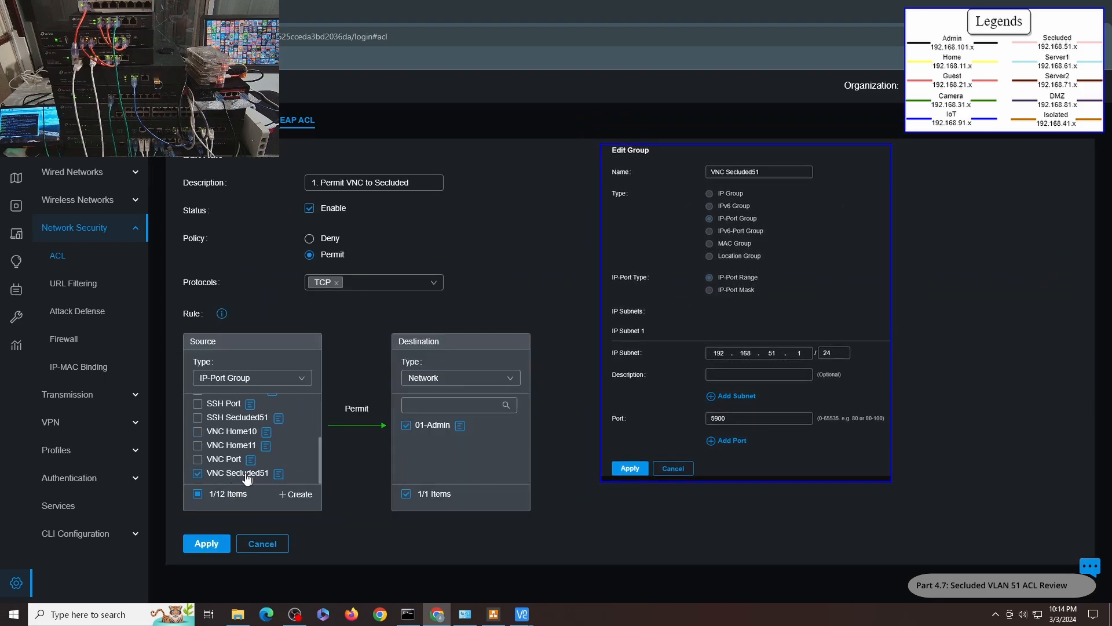
pyautogui.click(257, 549)
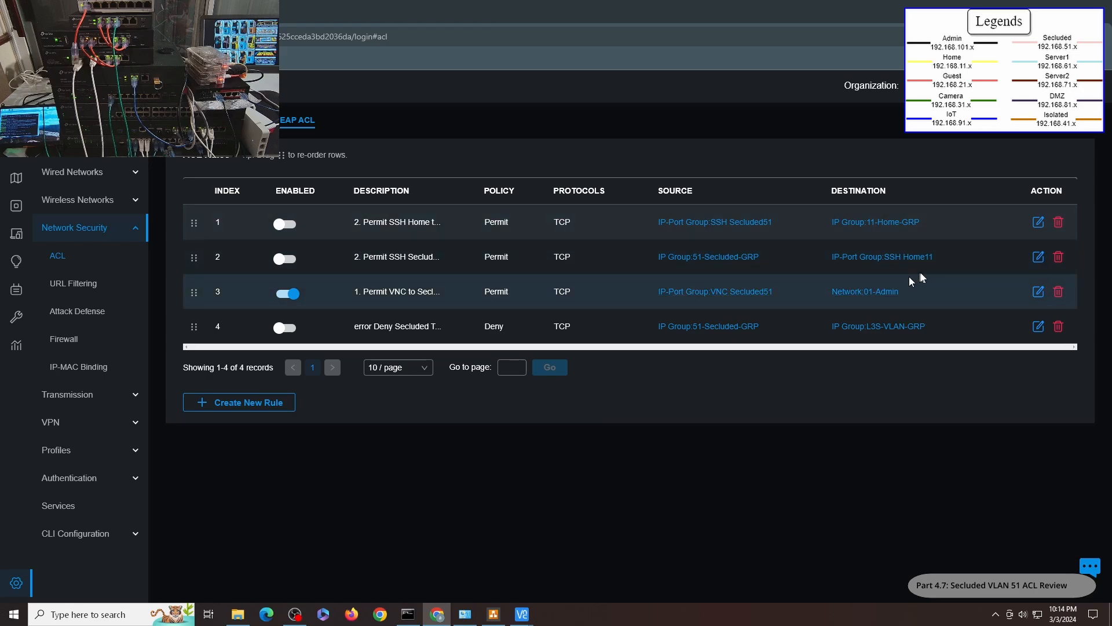
# Review the source and destination groups of the rule "2. Permit SSH Secluded to Home" and close it without changes
pyautogui.click(1039, 256)
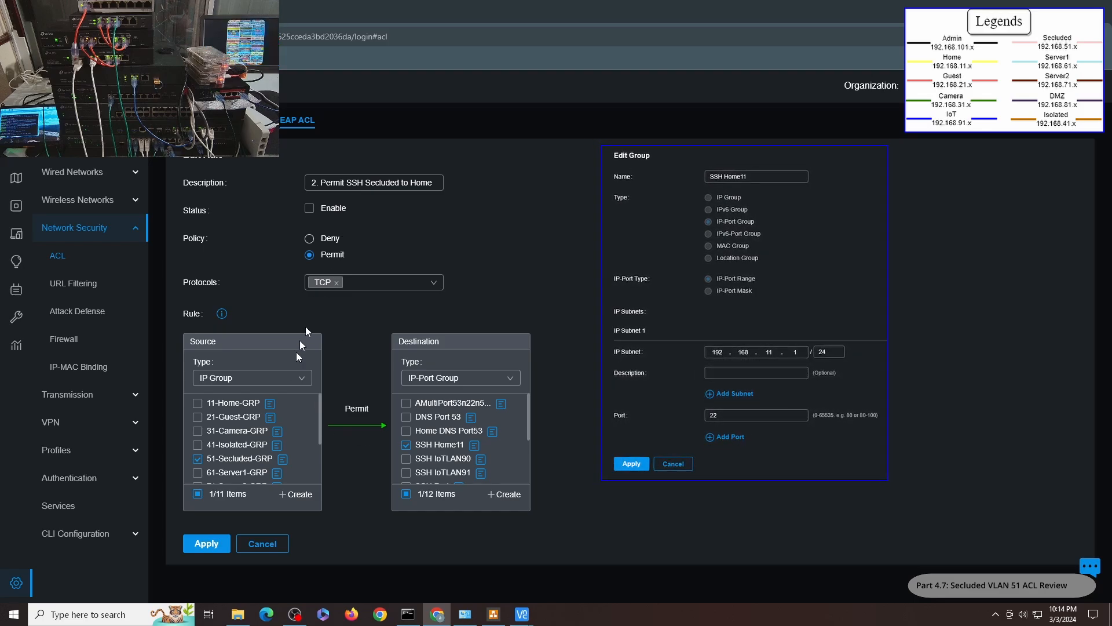
pyautogui.scroll(-5, 282, 409)
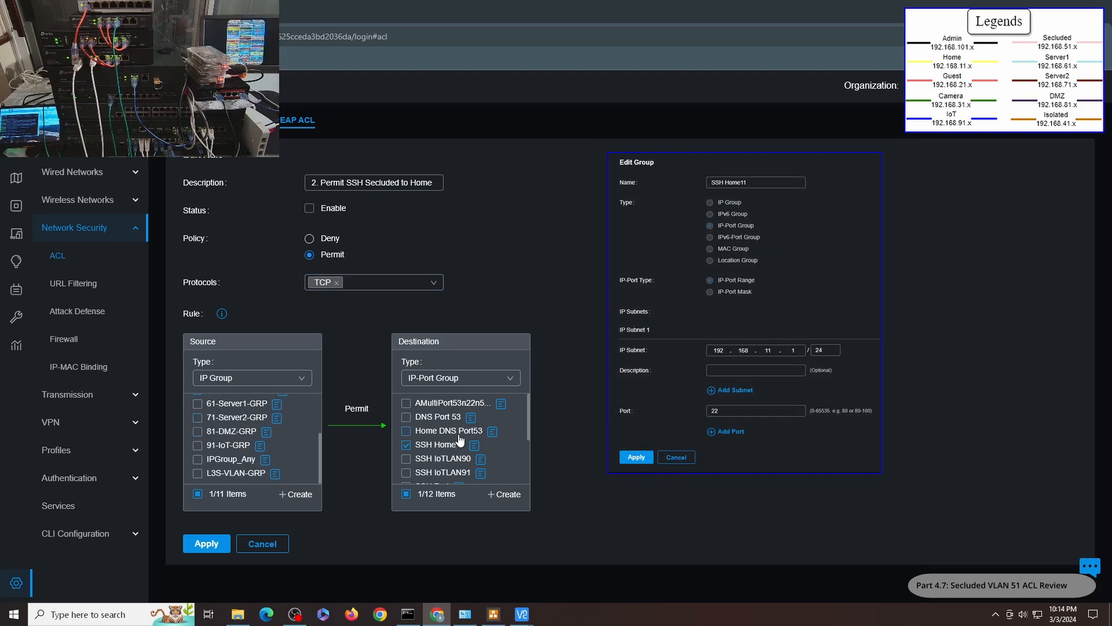
pyautogui.scroll(-4, 460, 427)
pyautogui.click(254, 543)
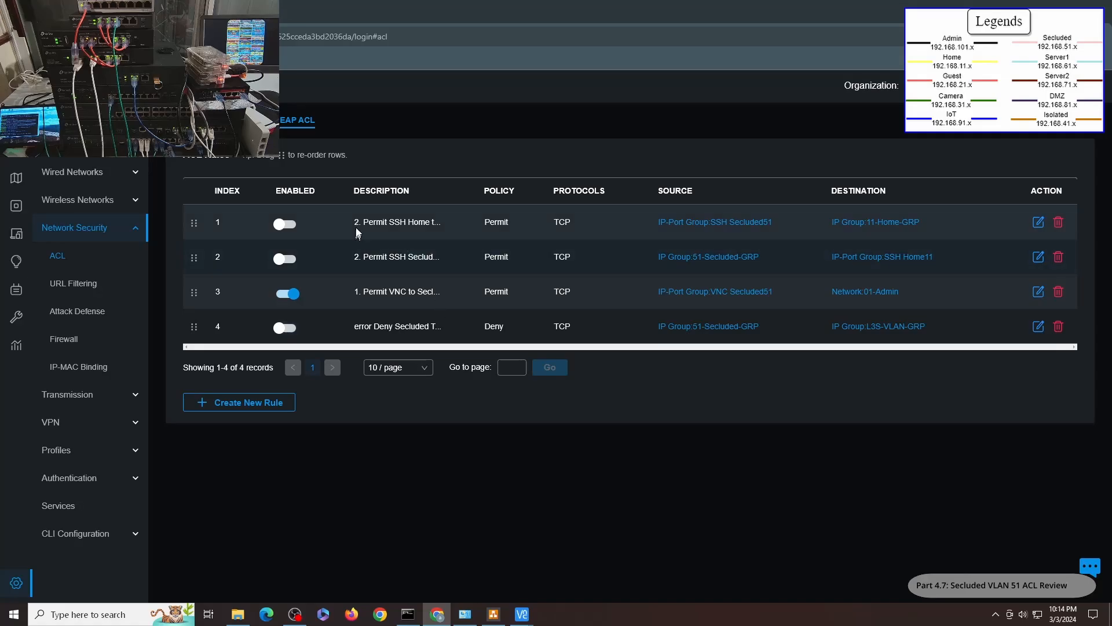
# Review the source and destination groups of the rule "2. Permit SSH Home to Secluded"
pyautogui.click(1038, 222)
pyautogui.scroll(-5, 249, 435)
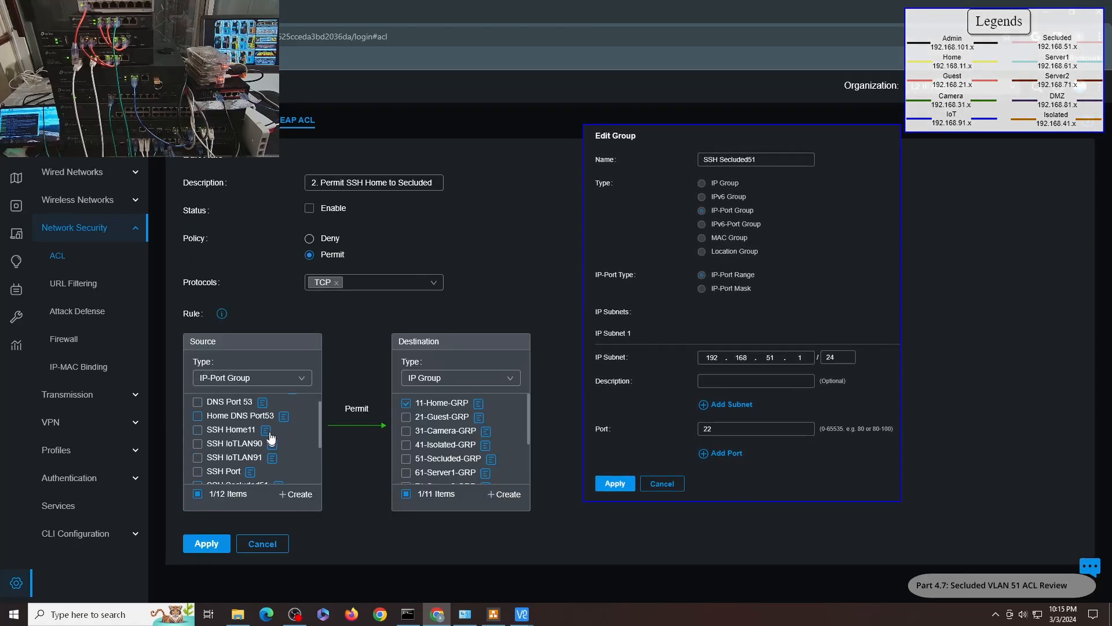